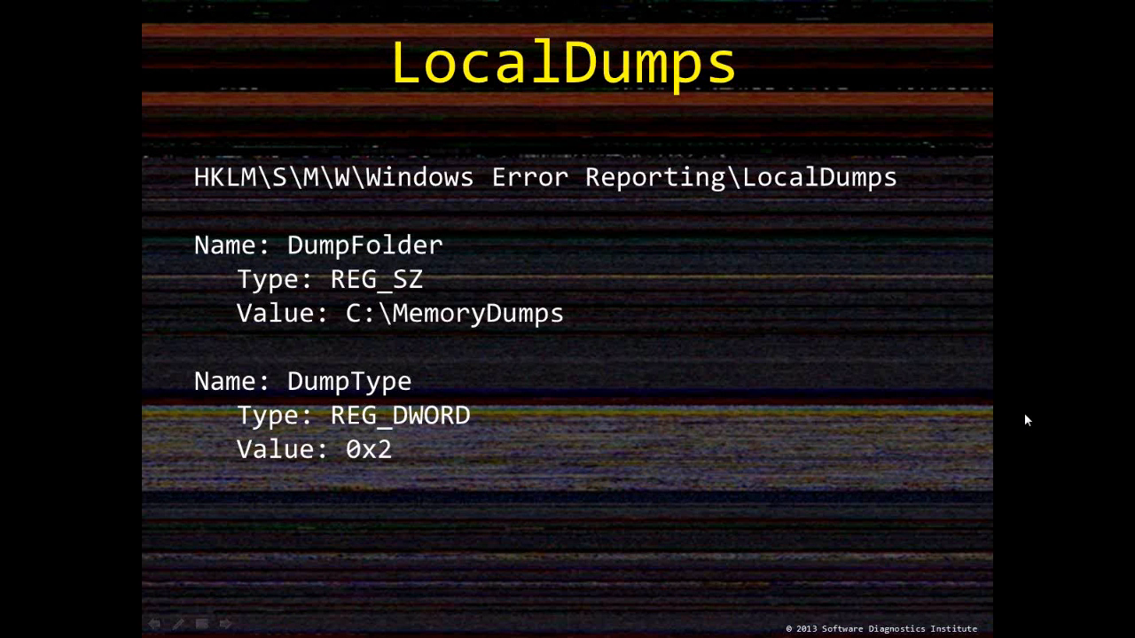
Step: Advance the slideshow to the NTSD slide and switch to the Registry Editor window
{"action": "key", "text": "Right"}
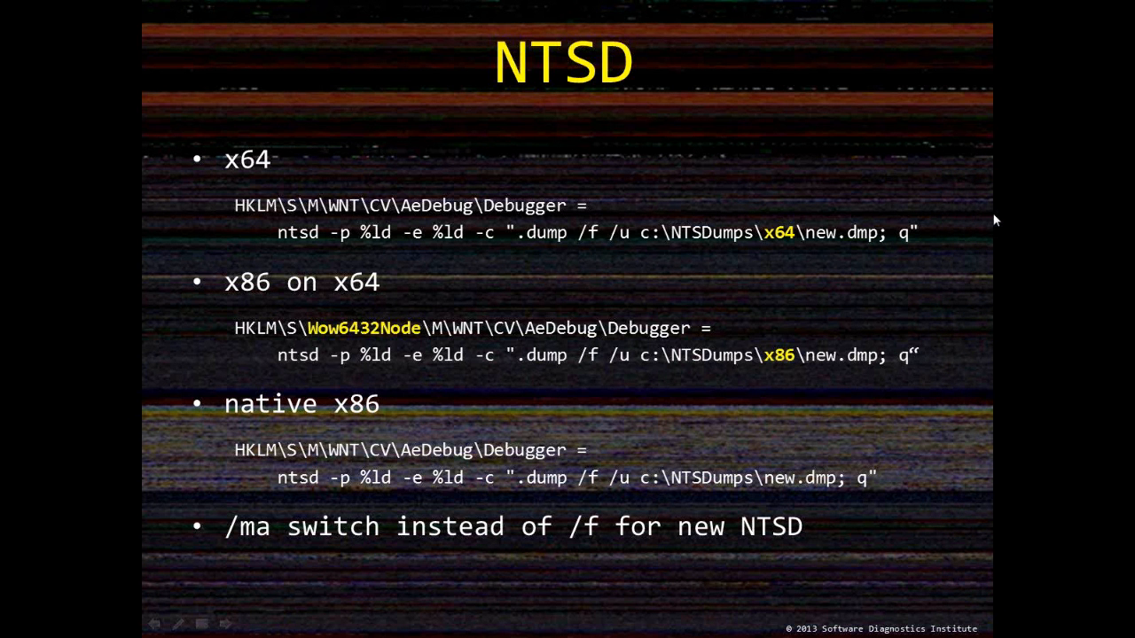
{"action": "key", "text": "alt+Tab"}
{"action": "key", "text": "Tab"}
{"action": "key", "text": "Tab"}
{"action": "key", "text": "Tab"}
{"action": "key", "text": "Tab"}
{"action": "key", "text": "Tab"}
{"action": "key", "text": "Tab"}
{"action": "key", "text": "Tab"}
{"action": "key", "text": "Tab"}
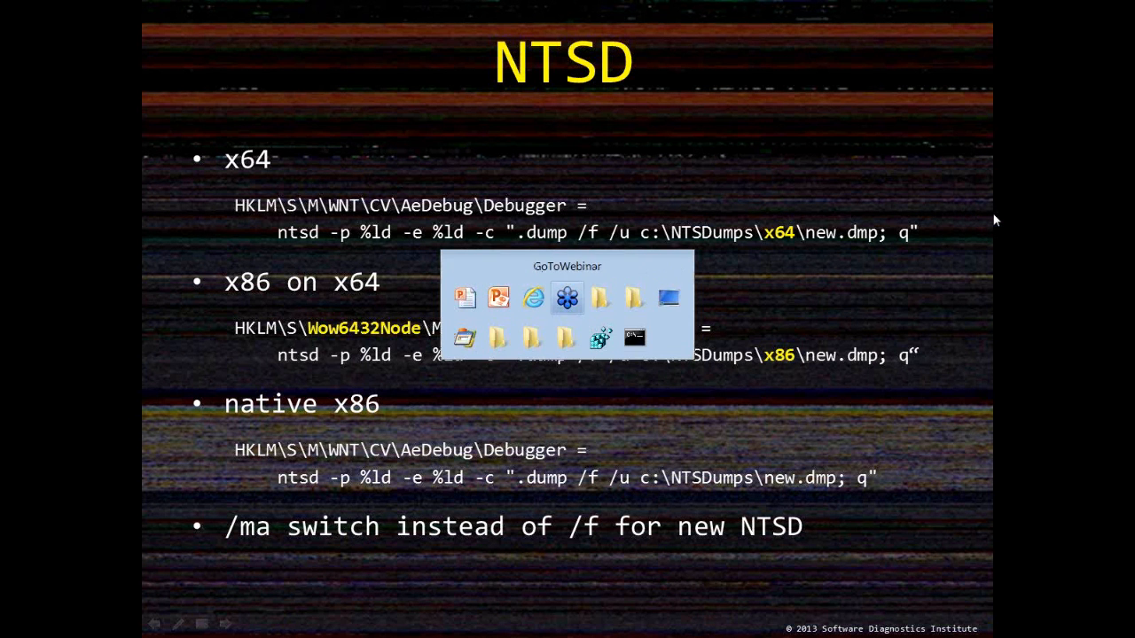
{"action": "key", "text": "Tab"}
{"action": "key", "text": "Tab"}
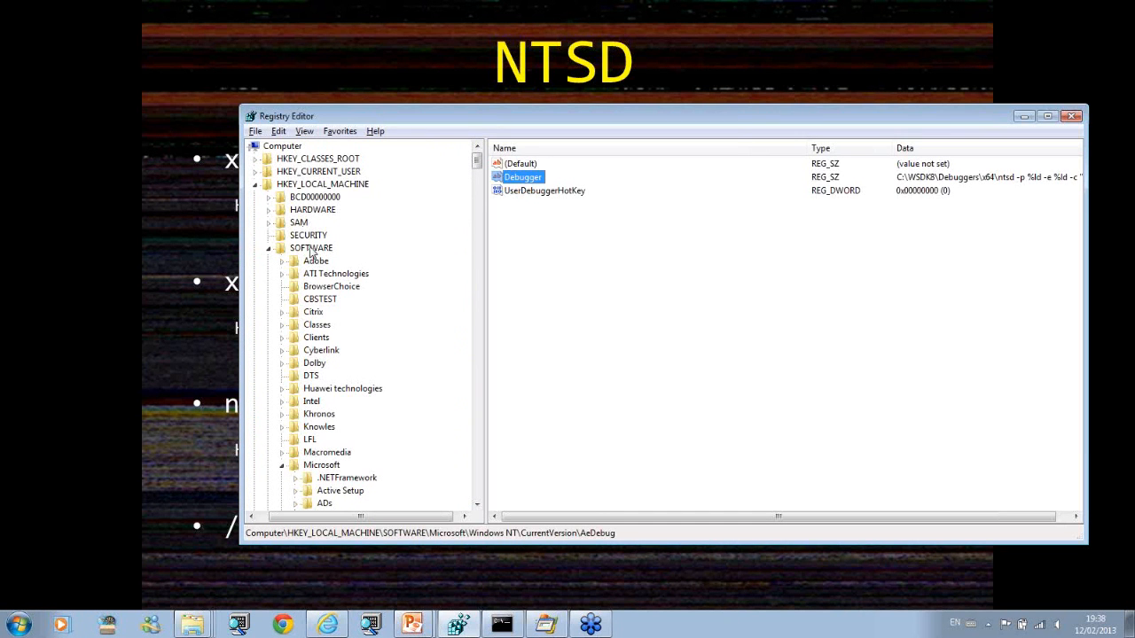
Step: Go to the HKEY_LOCAL_MACHINE\SOFTWARE\Microsoft\Windows key in the registry tree
{"action": "left_click", "coordinate": [310, 250]}
{"action": "left_click", "coordinate": [309, 465]}
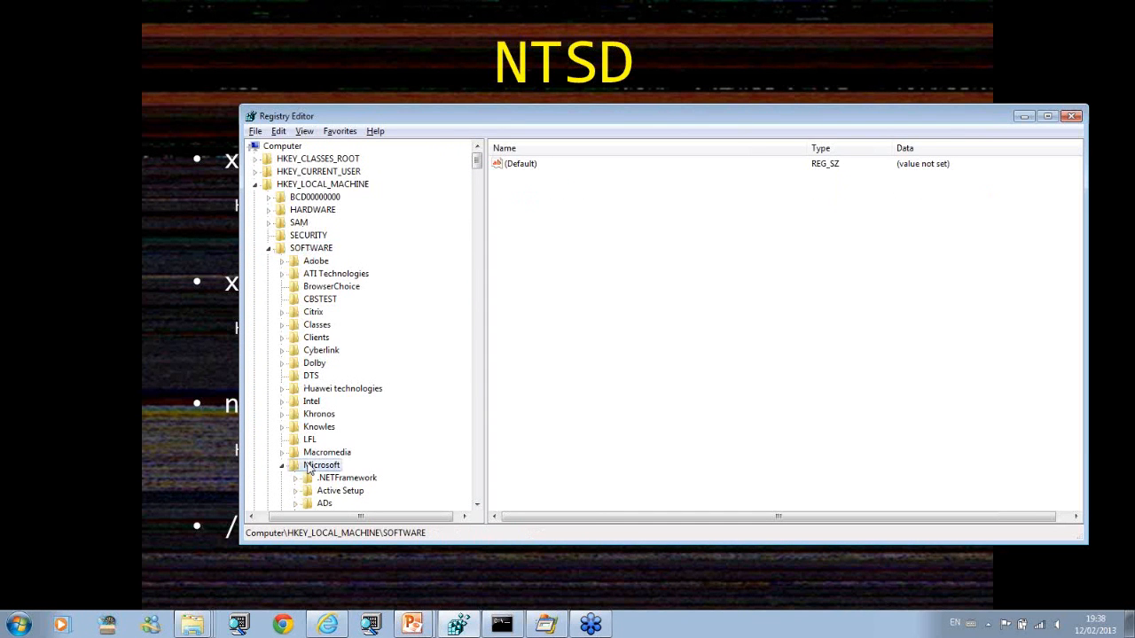
{"action": "left_click", "coordinate": [476, 503]}
{"action": "left_click_drag", "start_coordinate": [476, 503], "coordinate": [477, 504]}
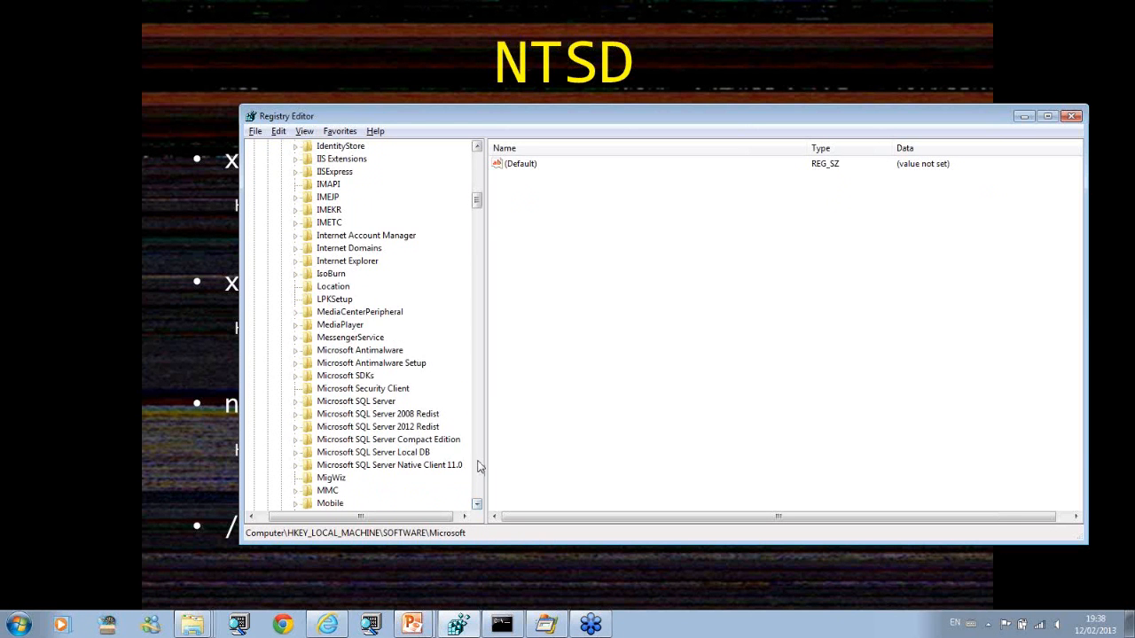
{"action": "left_click", "coordinate": [478, 468]}
{"action": "left_click", "coordinate": [477, 469]}
{"action": "left_click", "coordinate": [477, 468]}
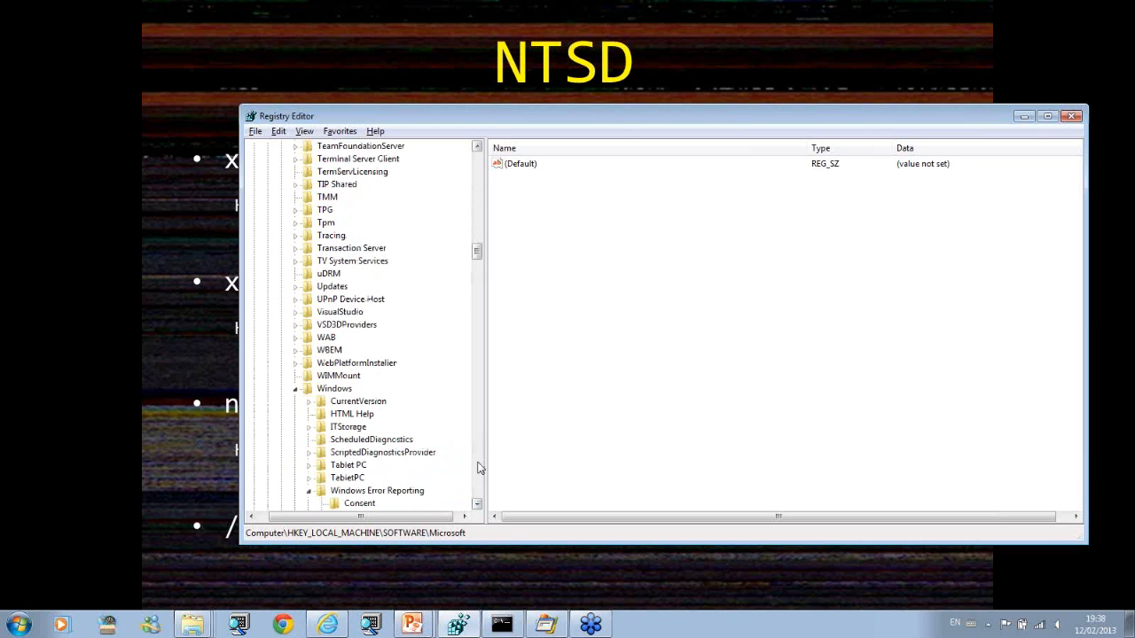
{"action": "left_click", "coordinate": [323, 391]}
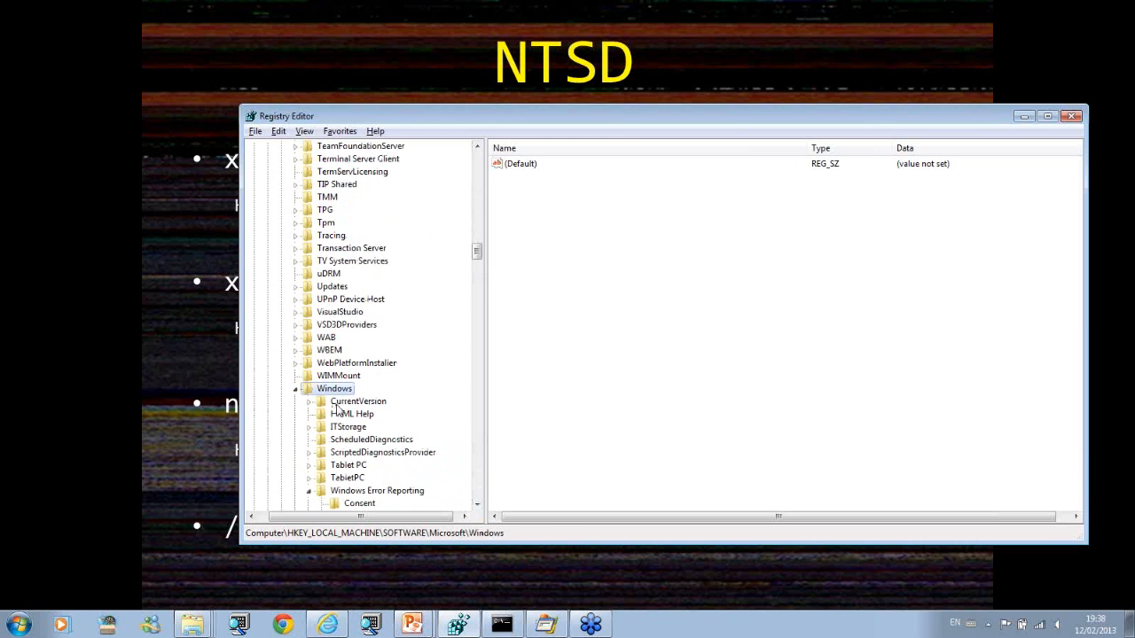
Step: Open the LocalDumps key under Windows Error Reporting
{"action": "left_click", "coordinate": [339, 404]}
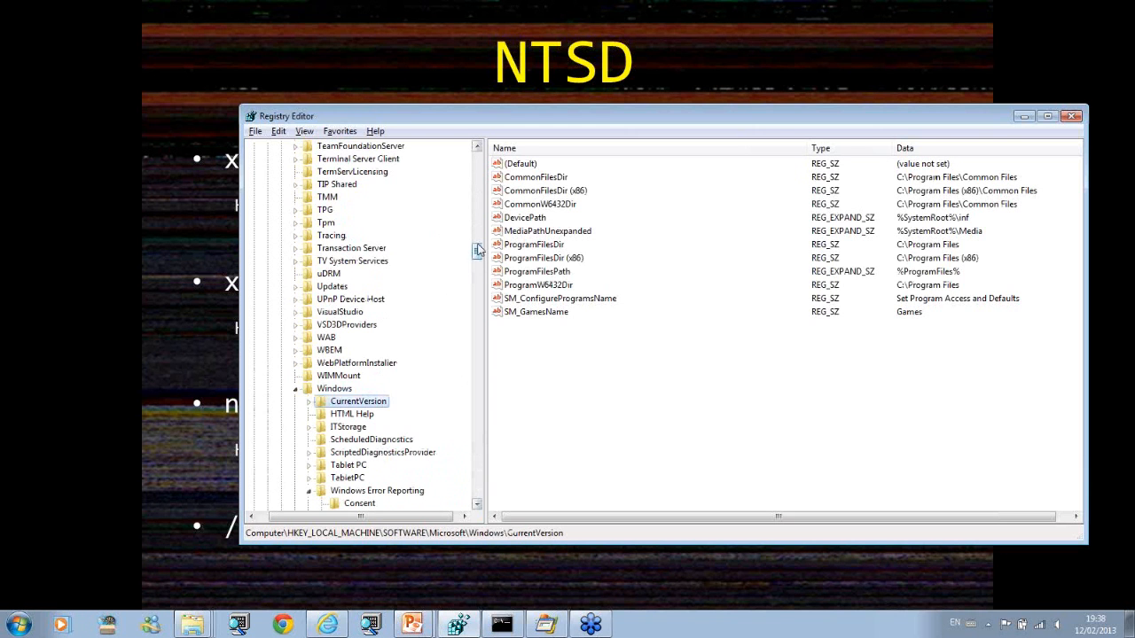
{"action": "left_click", "coordinate": [369, 493]}
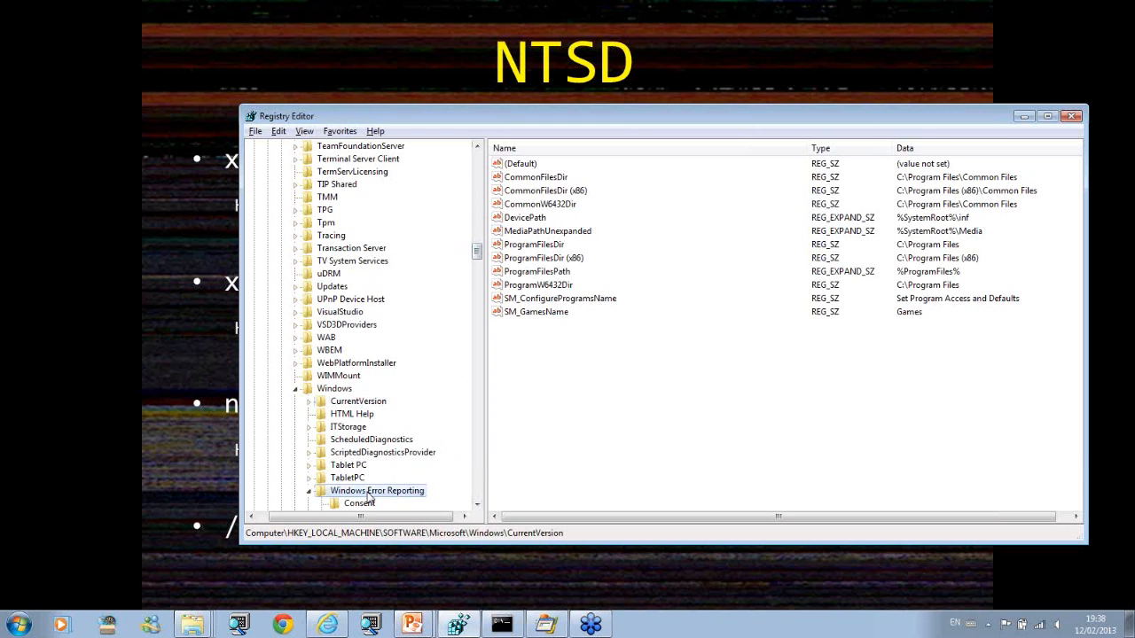
{"action": "left_click", "coordinate": [339, 377]}
{"action": "left_click", "coordinate": [349, 492]}
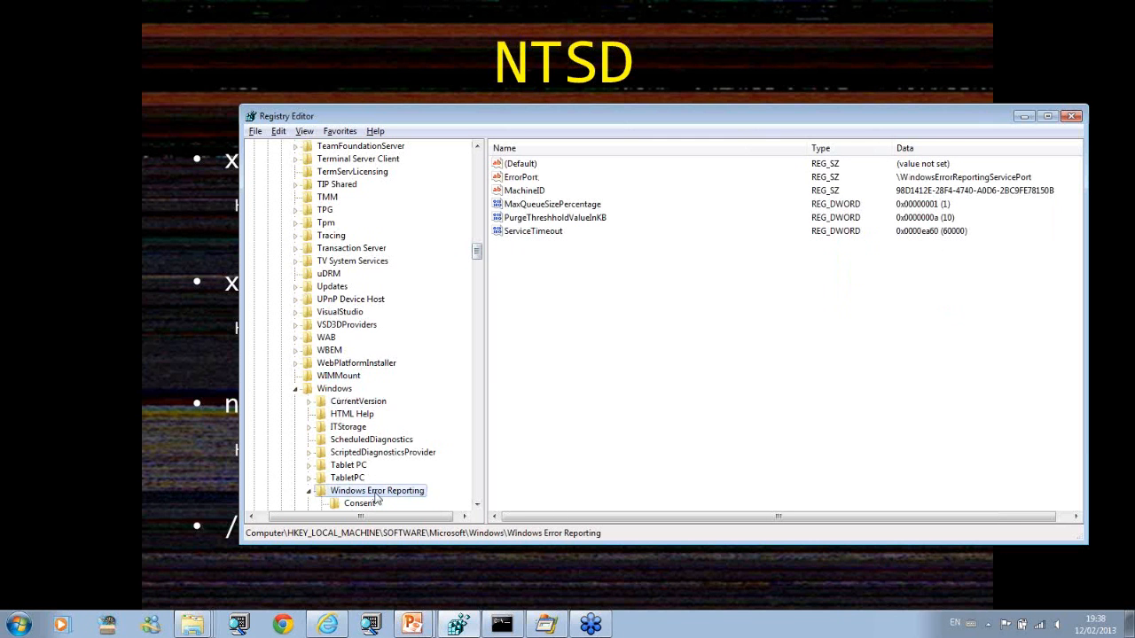
{"action": "left_click", "coordinate": [477, 503]}
{"action": "scroll", "coordinate": [477, 505], "scroll_direction": "down", "scroll_amount": 3}
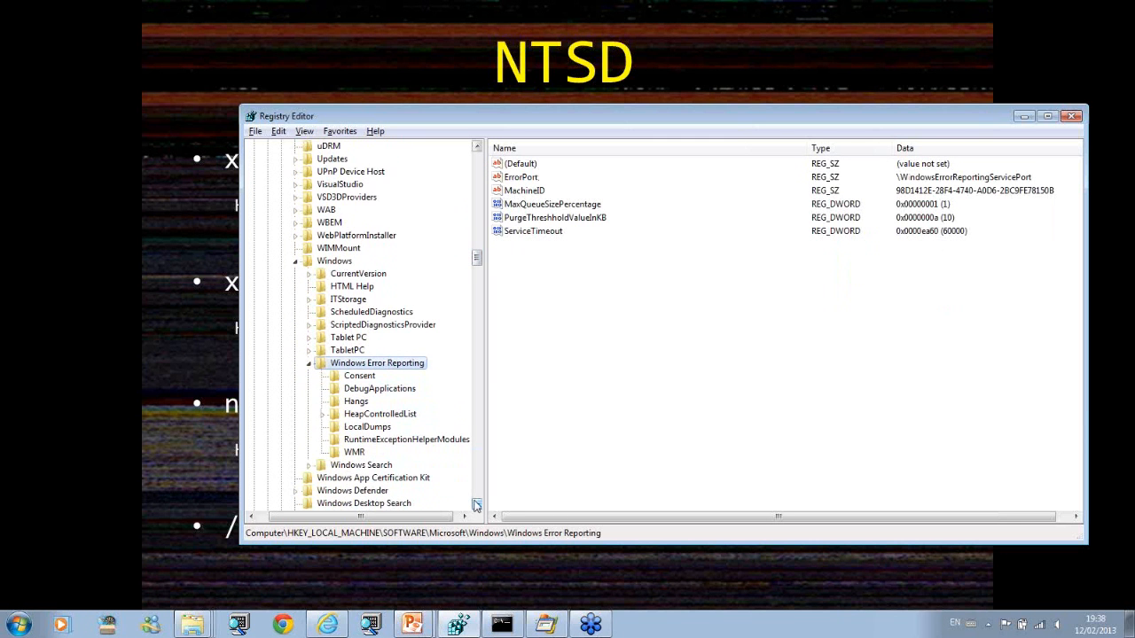
{"action": "left_click", "coordinate": [371, 428]}
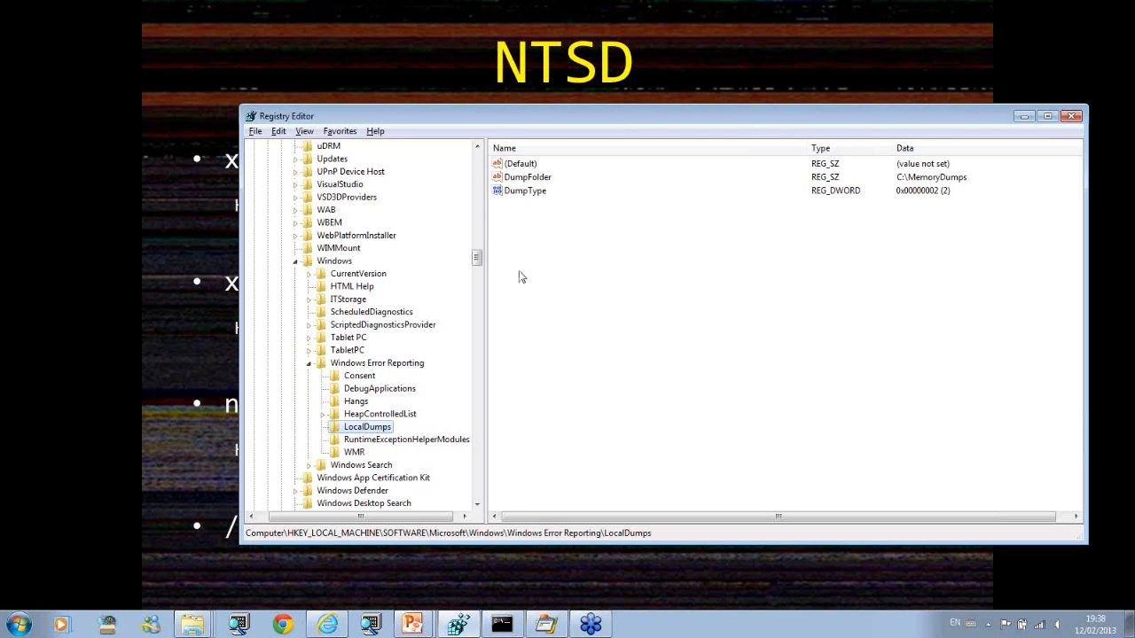
Step: Inspect the data of the DumpFolder and DumpType values in LocalDumps, closing each without changes
{"action": "double_click", "coordinate": [515, 178]}
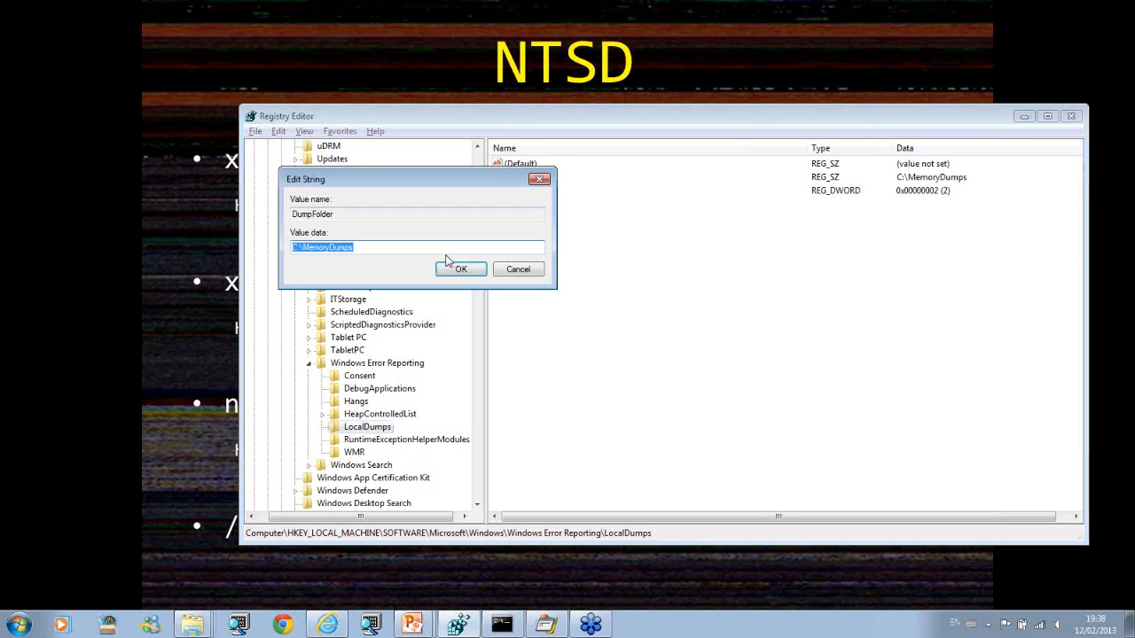
{"action": "left_click", "coordinate": [510, 271]}
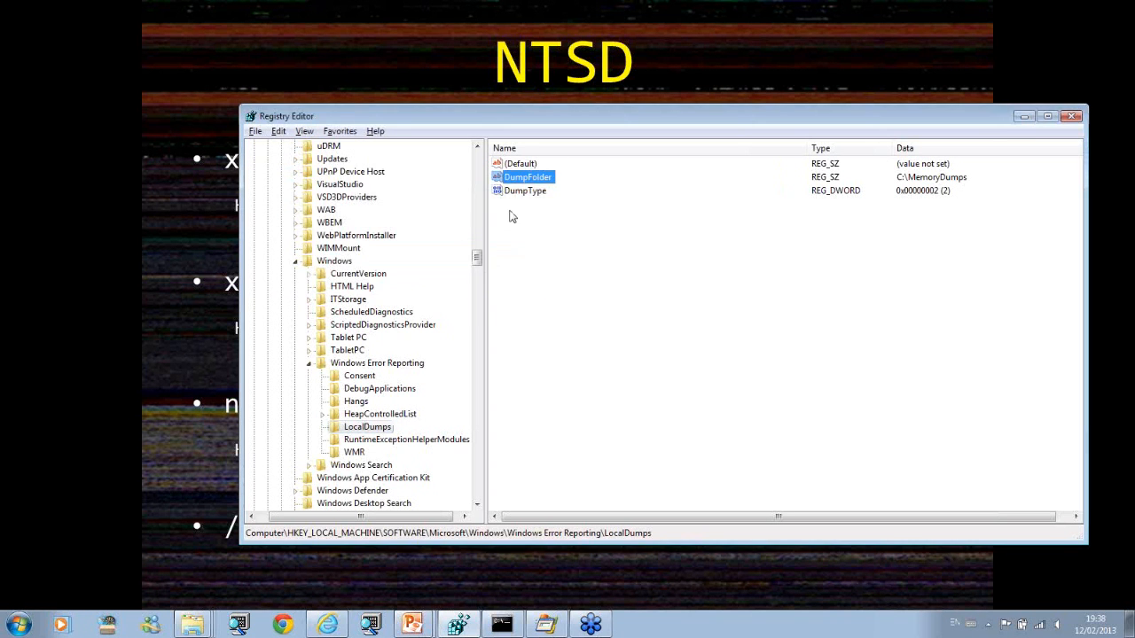
{"action": "double_click", "coordinate": [520, 191]}
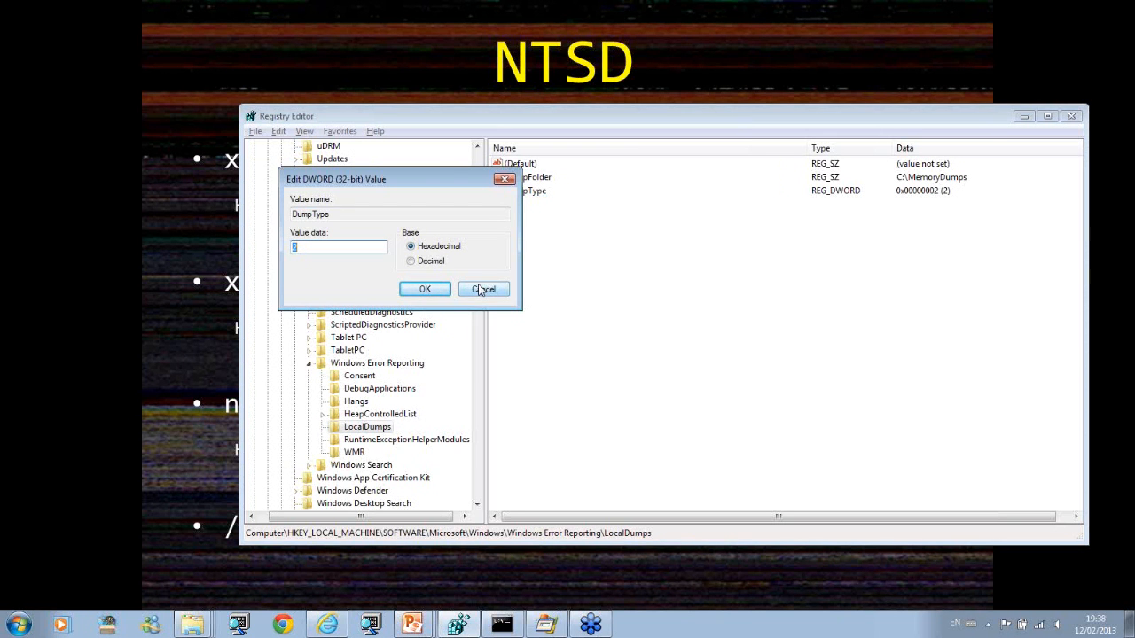
{"action": "left_click", "coordinate": [480, 290]}
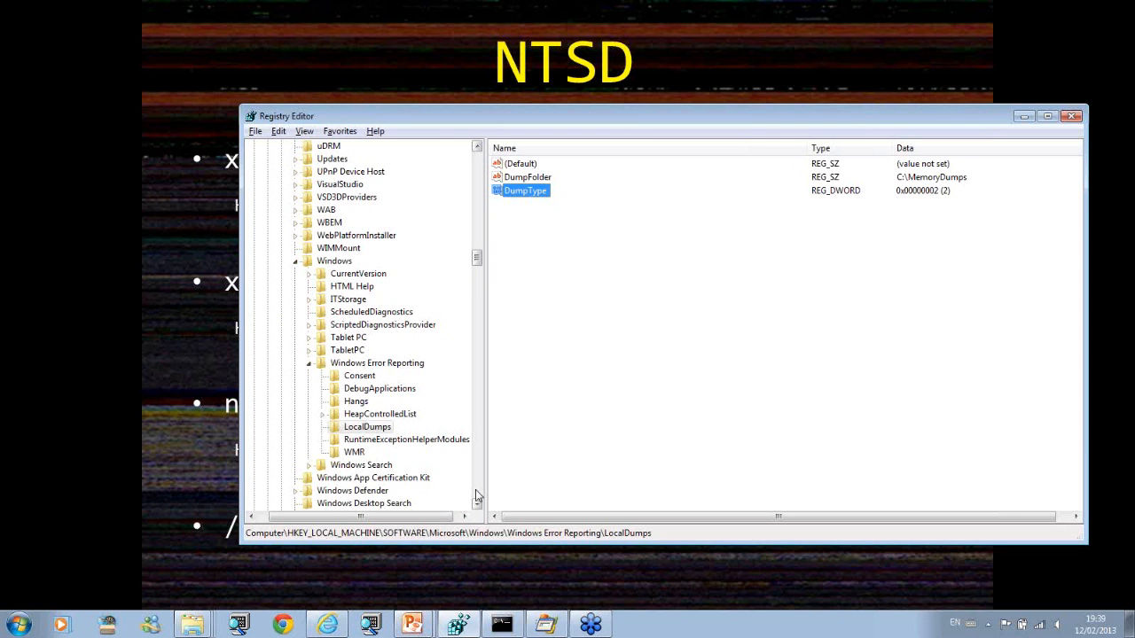
Step: Expand and open the AeDebug key under SOFTWARE\Microsoft\Windows NT\CurrentVersion
{"action": "scroll", "coordinate": [476, 496], "scroll_direction": "down", "scroll_amount": 9}
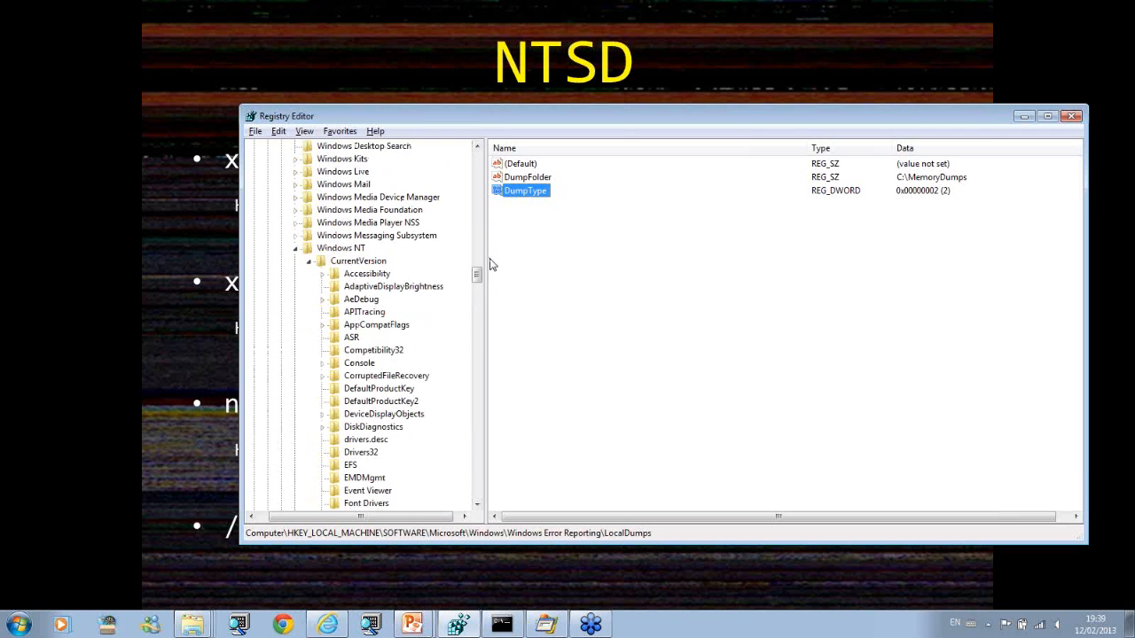
{"action": "mouse_move", "coordinate": [477, 276]}
{"action": "left_mouse_down"}
{"action": "mouse_move", "coordinate": [484, 164]}
{"action": "mouse_move", "coordinate": [478, 277]}
{"action": "left_mouse_up"}
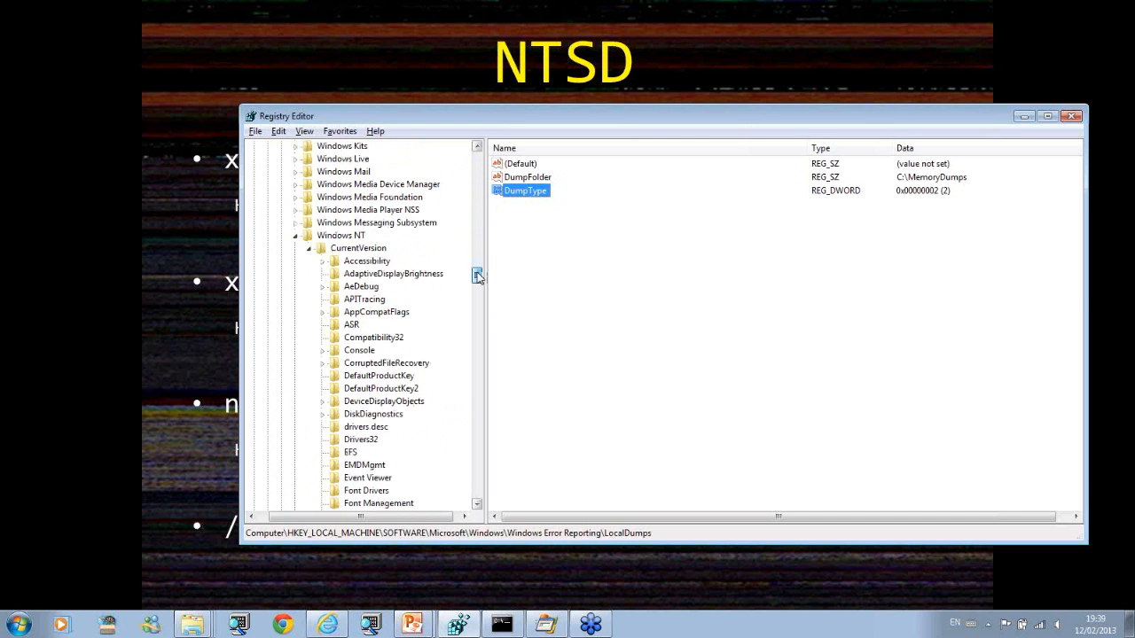
{"action": "left_click", "coordinate": [342, 236]}
{"action": "left_click", "coordinate": [352, 251]}
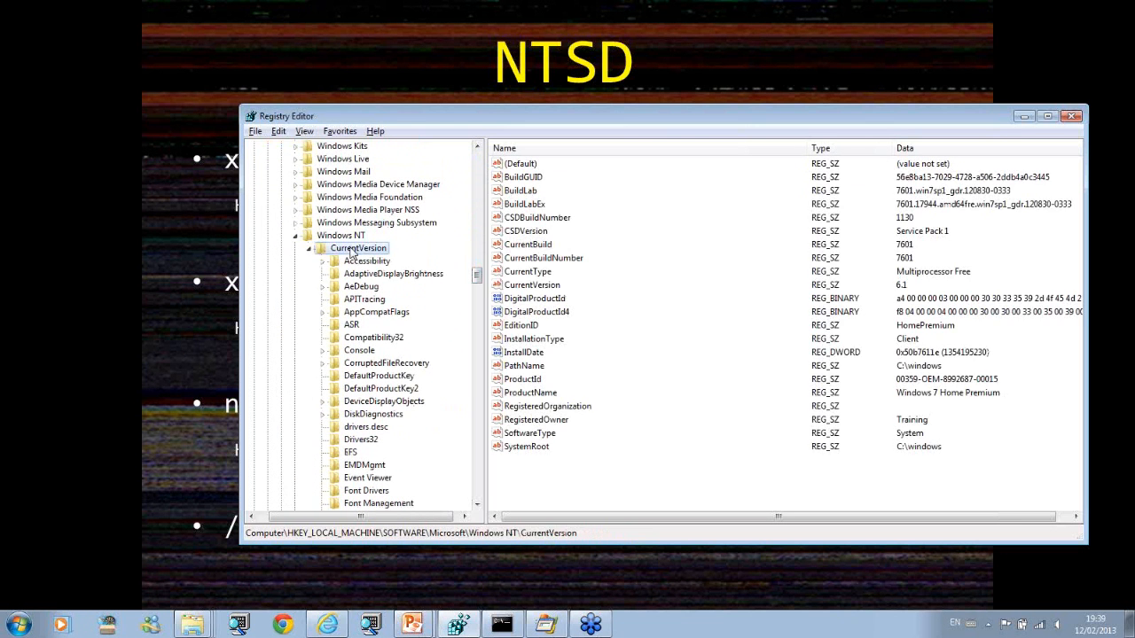
{"action": "left_click_drag", "start_coordinate": [478, 277], "coordinate": [477, 282]}
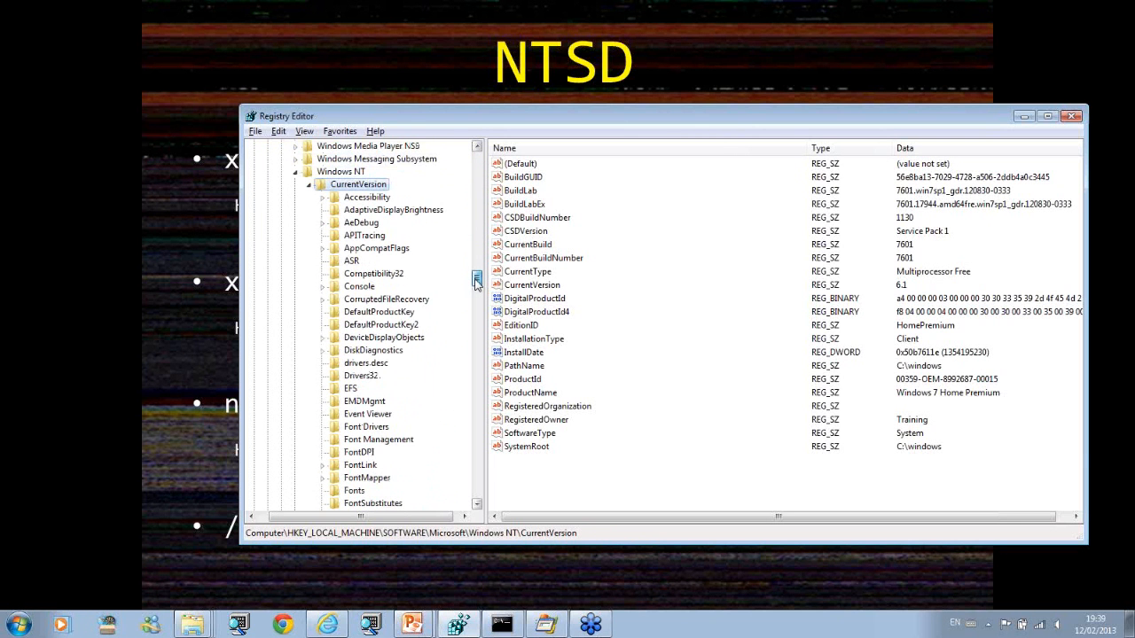
{"action": "left_click", "coordinate": [324, 222]}
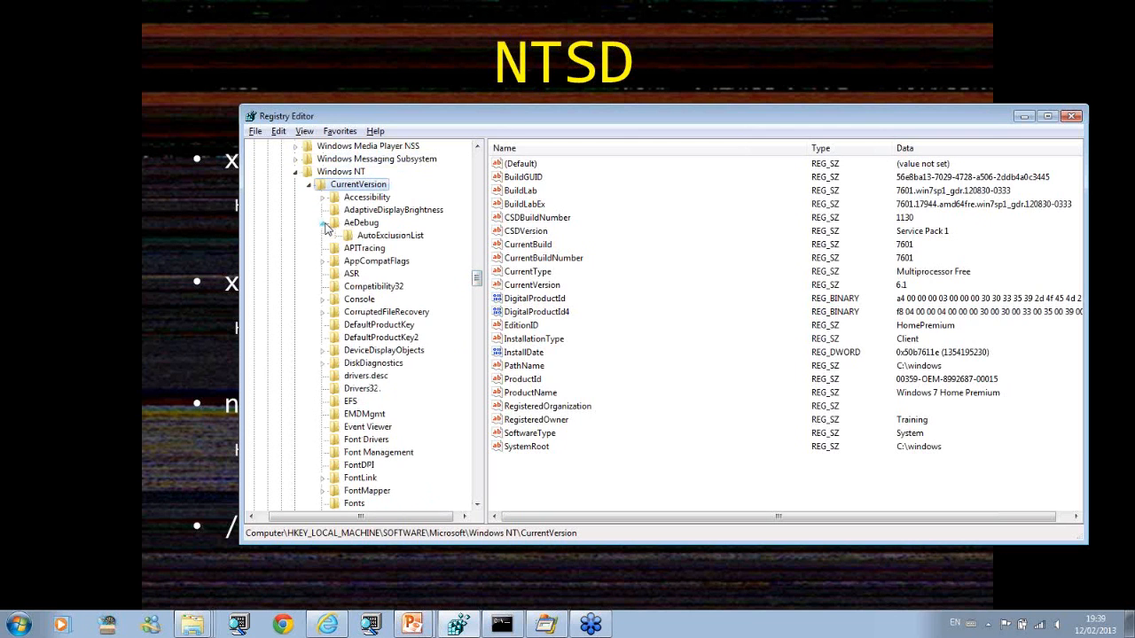
{"action": "left_click", "coordinate": [358, 224]}
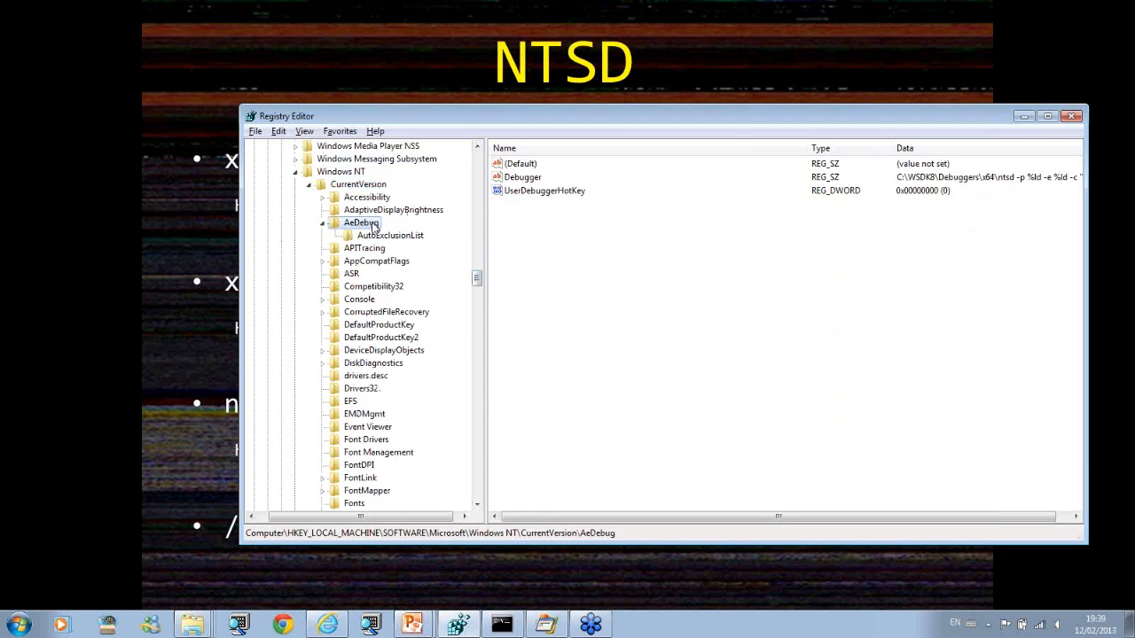
Step: Read through the full command in the 64-bit AeDebug key's Debugger value and close it without changes
{"action": "double_click", "coordinate": [519, 178]}
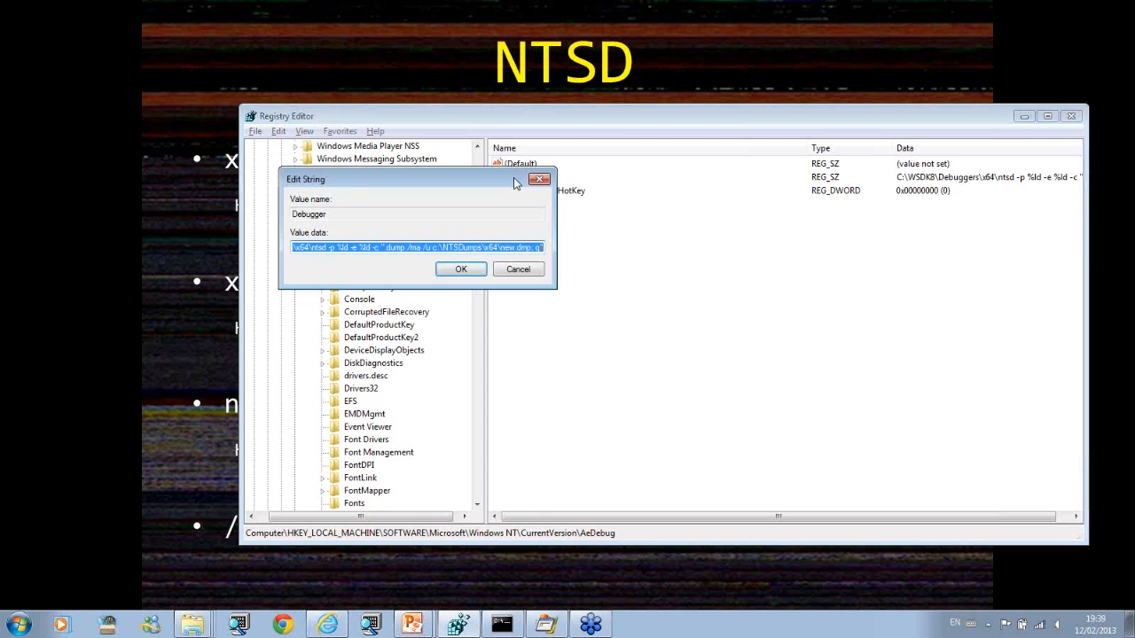
{"action": "left_click", "coordinate": [427, 248]}
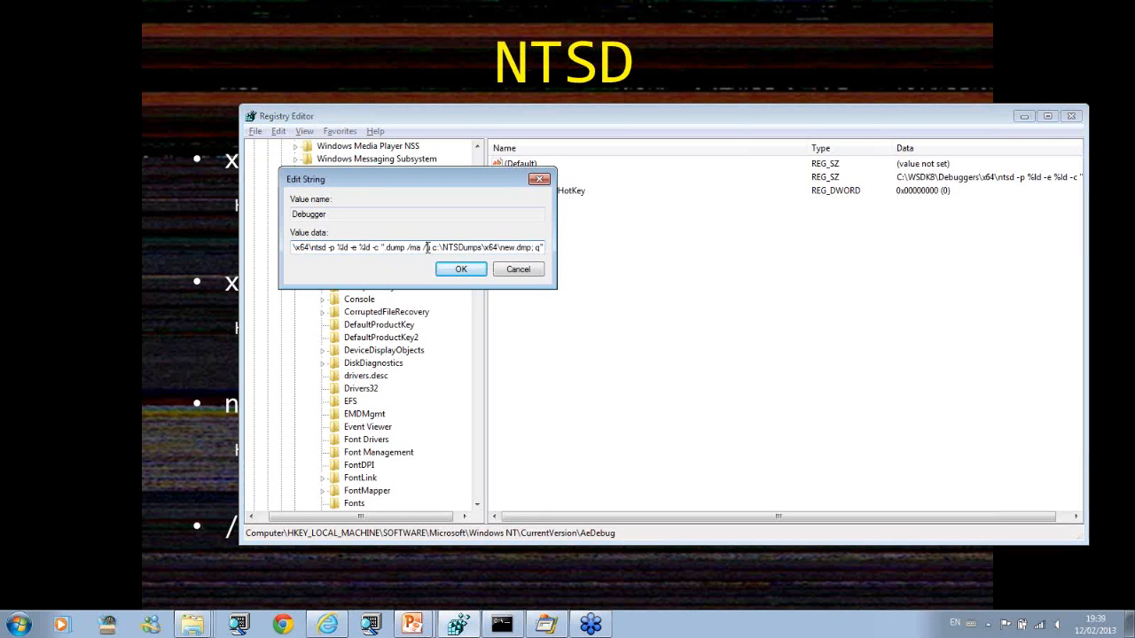
{"action": "key", "text": "Left"}
{"action": "key", "text": "Left"}
{"action": "key", "text": "Left"}
{"action": "key", "text": "Left"}
{"action": "key", "text": "Left"}
{"action": "key", "text": "Left"}
{"action": "key", "text": "Left"}
{"action": "key", "text": "Left"}
{"action": "key", "text": "Left"}
{"action": "key", "text": "Left"}
{"action": "key", "text": "Left"}
{"action": "key", "text": "Left"}
{"action": "key", "text": "Left"}
{"action": "key", "text": "Left"}
{"action": "key", "text": "Left"}
{"action": "key", "text": "Left"}
{"action": "key", "text": "Left"}
{"action": "key", "text": "Left"}
{"action": "key", "text": "Left"}
{"action": "key", "text": "Left"}
{"action": "key", "text": "Left"}
{"action": "key", "text": "Left"}
{"action": "key", "text": "Left"}
{"action": "key", "text": "Left"}
{"action": "key", "text": "Left"}
{"action": "key", "text": "Left"}
{"action": "key", "text": "Left"}
{"action": "key", "text": "Left"}
{"action": "key", "text": "Left"}
{"action": "key", "text": "Left"}
{"action": "key", "text": "Left"}
{"action": "key", "text": "Left"}
{"action": "key", "text": "Left"}
{"action": "key", "text": "Right"}
{"action": "key", "text": "Right"}
{"action": "key", "text": "Right"}
{"action": "key", "text": "Right"}
{"action": "key", "text": "Right"}
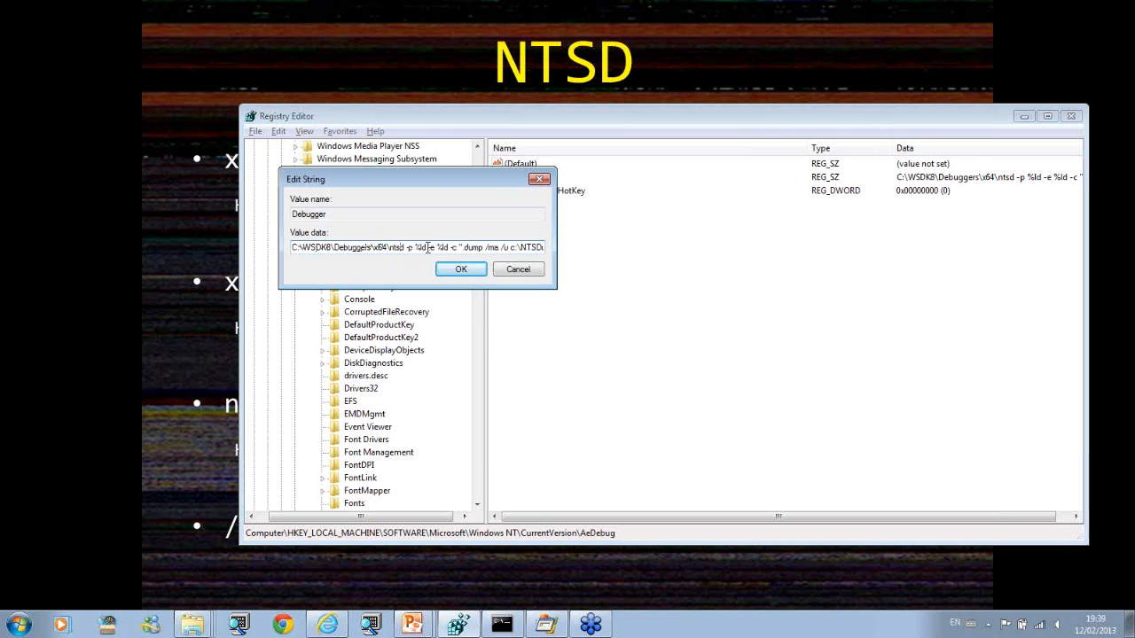
{"action": "key", "text": "Right"}
{"action": "key", "text": "Right"}
{"action": "key", "text": "Right"}
{"action": "key", "text": "Right"}
{"action": "key", "text": "Right"}
{"action": "key", "text": "Right"}
{"action": "key", "text": "Right"}
{"action": "key", "text": "Right"}
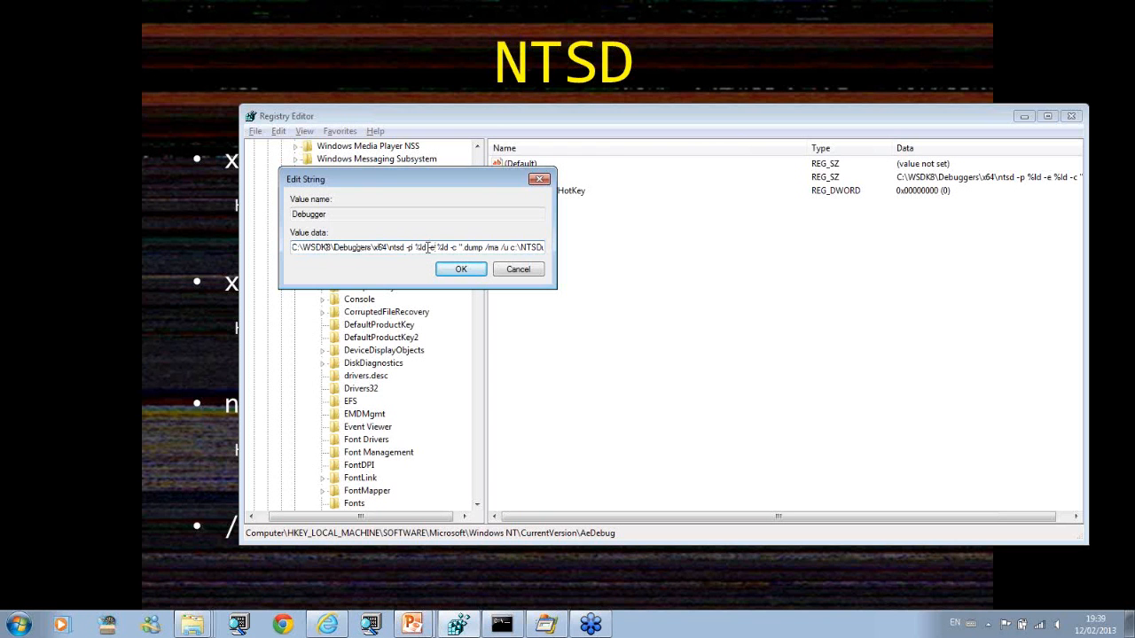
{"action": "key", "text": "Right"}
{"action": "key", "text": "Right"}
{"action": "key", "text": "Right"}
{"action": "key", "text": "Right"}
{"action": "key", "text": "Right"}
{"action": "key", "text": "Right"}
{"action": "key", "text": "Right"}
{"action": "key", "text": "Right"}
{"action": "key", "text": "Right"}
{"action": "key", "text": "Right"}
{"action": "key", "text": "Right"}
{"action": "key", "text": "Right"}
{"action": "key", "text": "Right"}
{"action": "key", "text": "Right"}
{"action": "key", "text": "Right"}
{"action": "key", "text": "Right"}
{"action": "key", "text": "Right"}
{"action": "key", "text": "Right"}
{"action": "key", "text": "Right"}
{"action": "key", "text": "Right"}
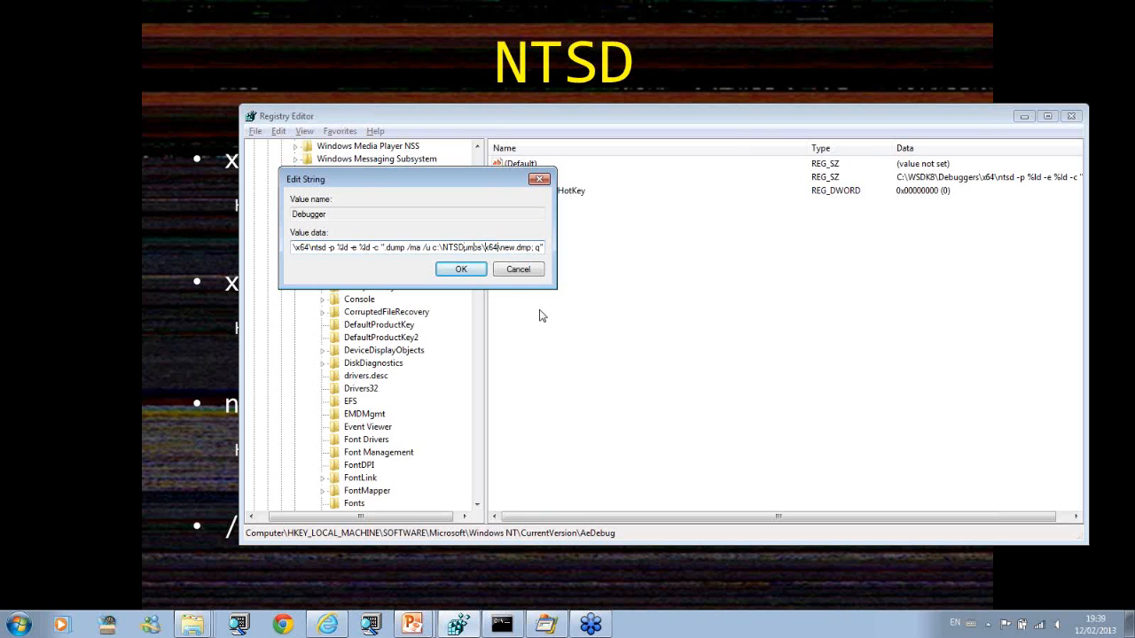
{"action": "left_click", "coordinate": [503, 271]}
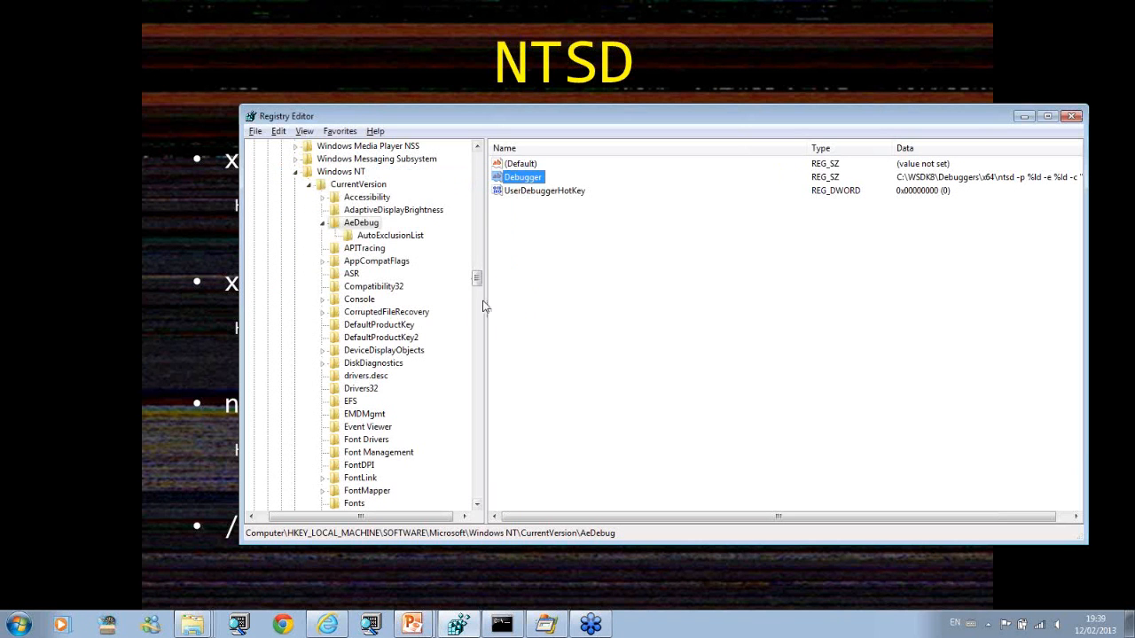
Step: Open the AeDebug key under SOFTWARE\Wow6432Node\Microsoft\Windows NT\CurrentVersion
{"action": "left_click_drag", "start_coordinate": [476, 279], "coordinate": [476, 329]}
{"action": "left_click", "coordinate": [351, 328]}
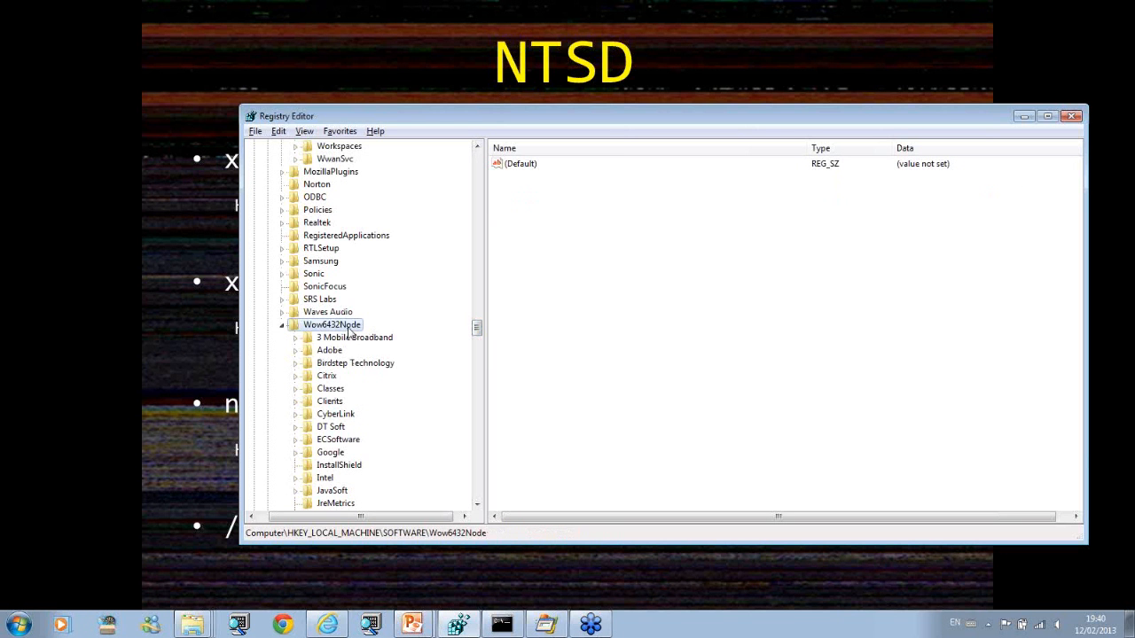
{"action": "left_click_drag", "start_coordinate": [476, 329], "coordinate": [476, 455]}
{"action": "left_click", "coordinate": [345, 352]}
{"action": "left_click", "coordinate": [356, 238]}
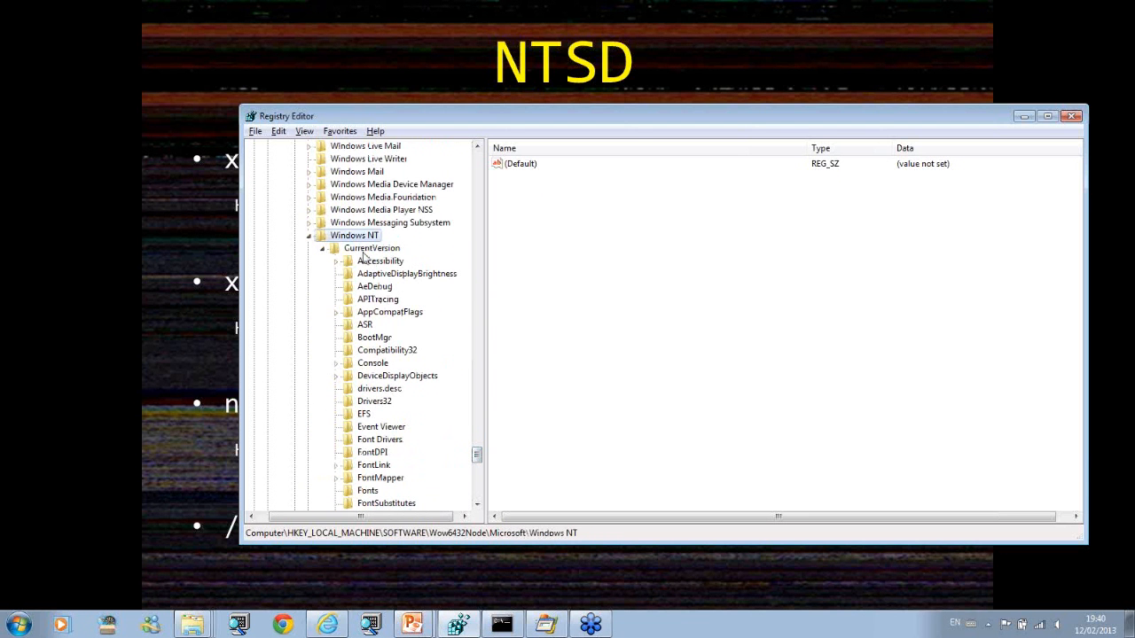
{"action": "left_click", "coordinate": [366, 250]}
{"action": "left_click", "coordinate": [383, 286]}
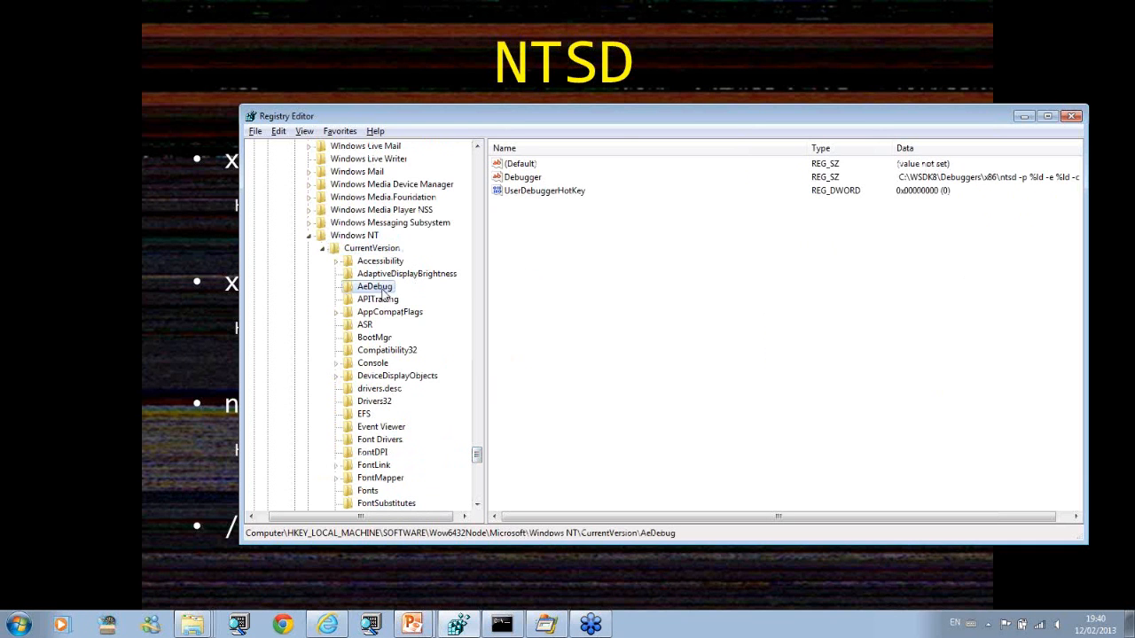
Step: Read through the full command in the Wow6432Node AeDebug key's Debugger value and close it without changes
{"action": "double_click", "coordinate": [523, 177]}
{"action": "left_click", "coordinate": [454, 248]}
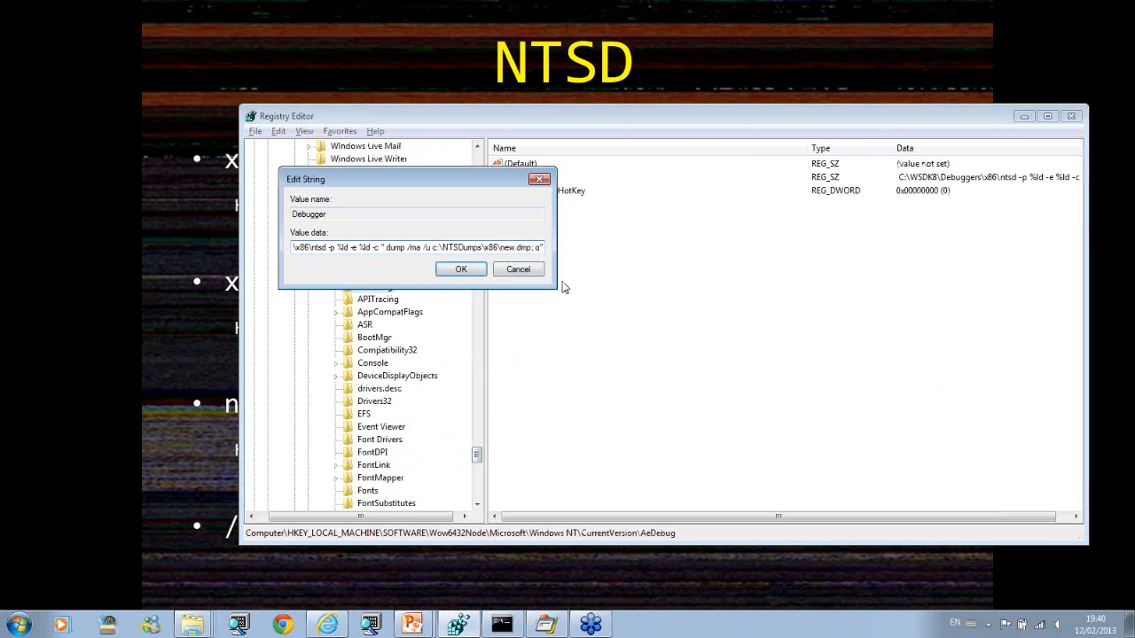
{"action": "key", "text": "Left"}
{"action": "key", "text": "Left"}
{"action": "key", "text": "Left"}
{"action": "key", "text": "Left"}
{"action": "key", "text": "Left"}
{"action": "key", "text": "Left"}
{"action": "key", "text": "Left"}
{"action": "key", "text": "Left"}
{"action": "key", "text": "Left"}
{"action": "key", "text": "Left"}
{"action": "key", "text": "Left"}
{"action": "key", "text": "Left"}
{"action": "key", "text": "Left"}
{"action": "key", "text": "Left"}
{"action": "key", "text": "Left"}
{"action": "key", "text": "Left"}
{"action": "key", "text": "Left"}
{"action": "key", "text": "Left"}
{"action": "key", "text": "Left"}
{"action": "key", "text": "Left"}
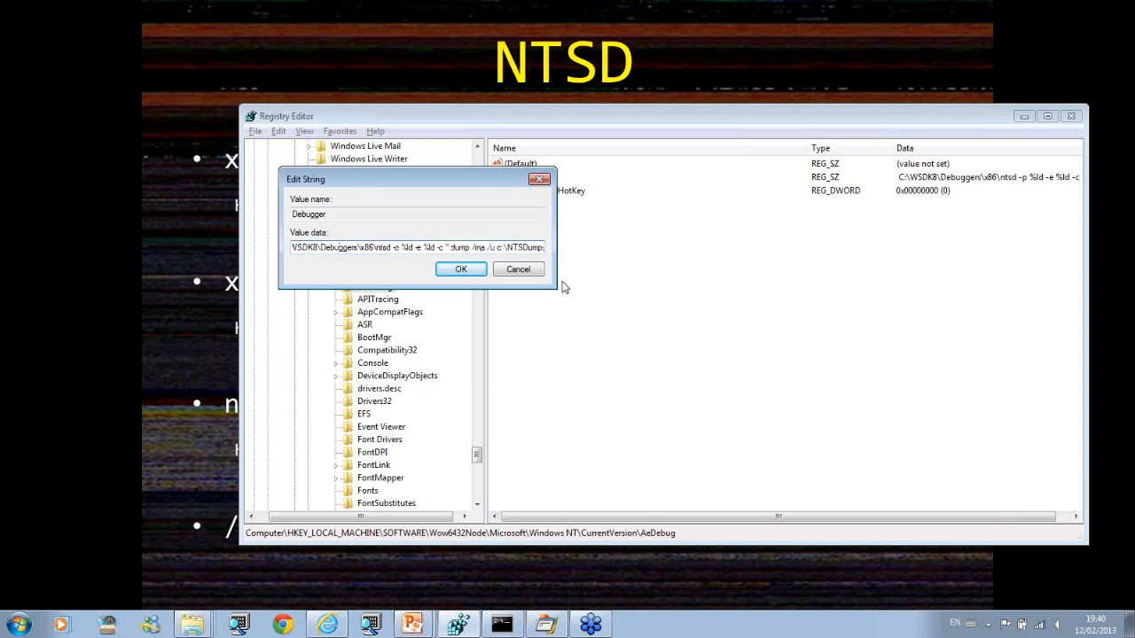
{"action": "key", "text": "Right"}
{"action": "key", "text": "Right"}
{"action": "key", "text": "Right"}
{"action": "key", "text": "Right"}
{"action": "key", "text": "Right"}
{"action": "key", "text": "Right"}
{"action": "key", "text": "Right"}
{"action": "key", "text": "Right"}
{"action": "key", "text": "Right"}
{"action": "key", "text": "Right"}
{"action": "key", "text": "Right"}
{"action": "key", "text": "Right"}
{"action": "key", "text": "Right"}
{"action": "key", "text": "Right"}
{"action": "key", "text": "Right"}
{"action": "key", "text": "Right"}
{"action": "key", "text": "Right"}
{"action": "key", "text": "Right"}
{"action": "key", "text": "Right"}
{"action": "key", "text": "Right"}
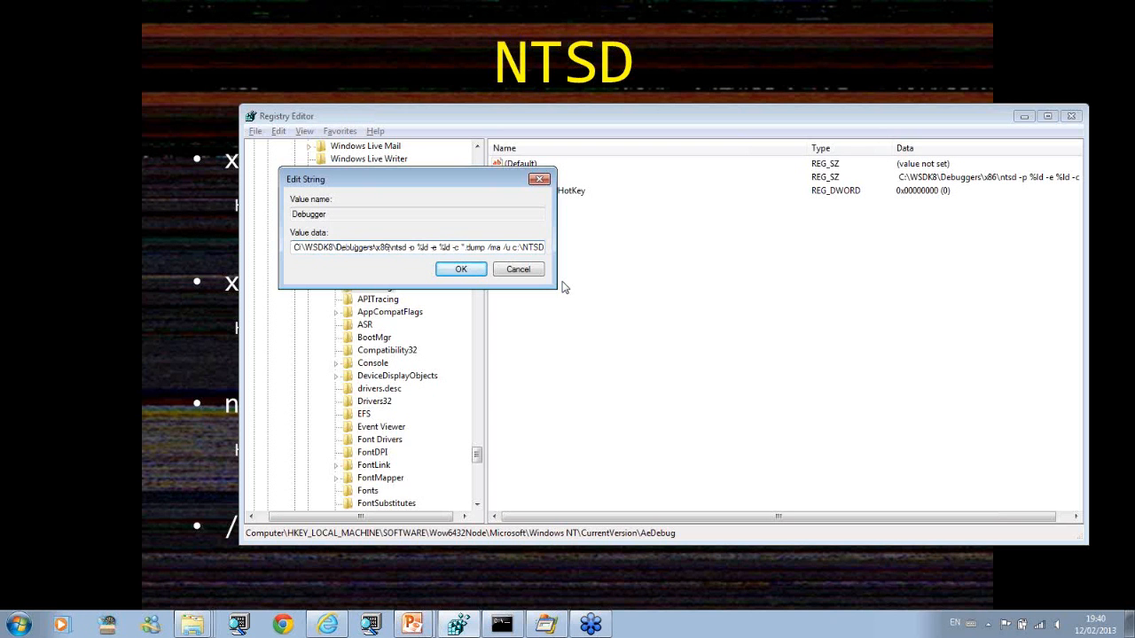
{"action": "key", "text": "Right"}
{"action": "key", "text": "Right"}
{"action": "key", "text": "Right"}
{"action": "key", "text": "Right"}
{"action": "key", "text": "Right"}
{"action": "key", "text": "Right"}
{"action": "key", "text": "Right"}
{"action": "key", "text": "Right"}
{"action": "key", "text": "Right"}
{"action": "key", "text": "Right"}
{"action": "key", "text": "Right"}
{"action": "key", "text": "Right"}
{"action": "key", "text": "Right"}
{"action": "key", "text": "Right"}
{"action": "key", "text": "Right"}
{"action": "key", "text": "Right"}
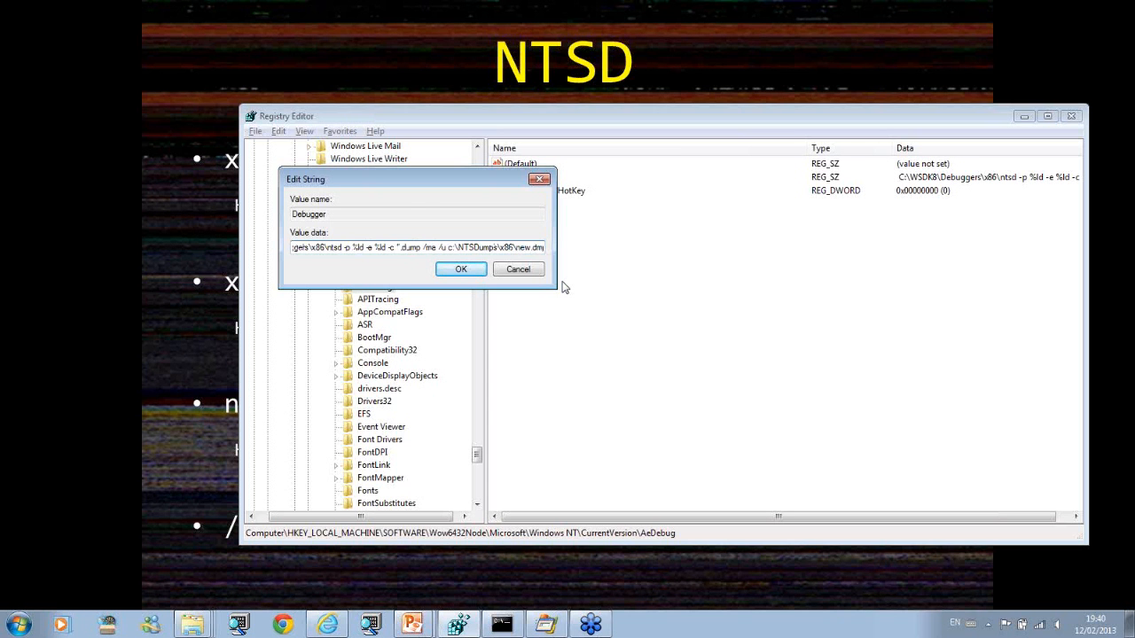
{"action": "left_click", "coordinate": [530, 274]}
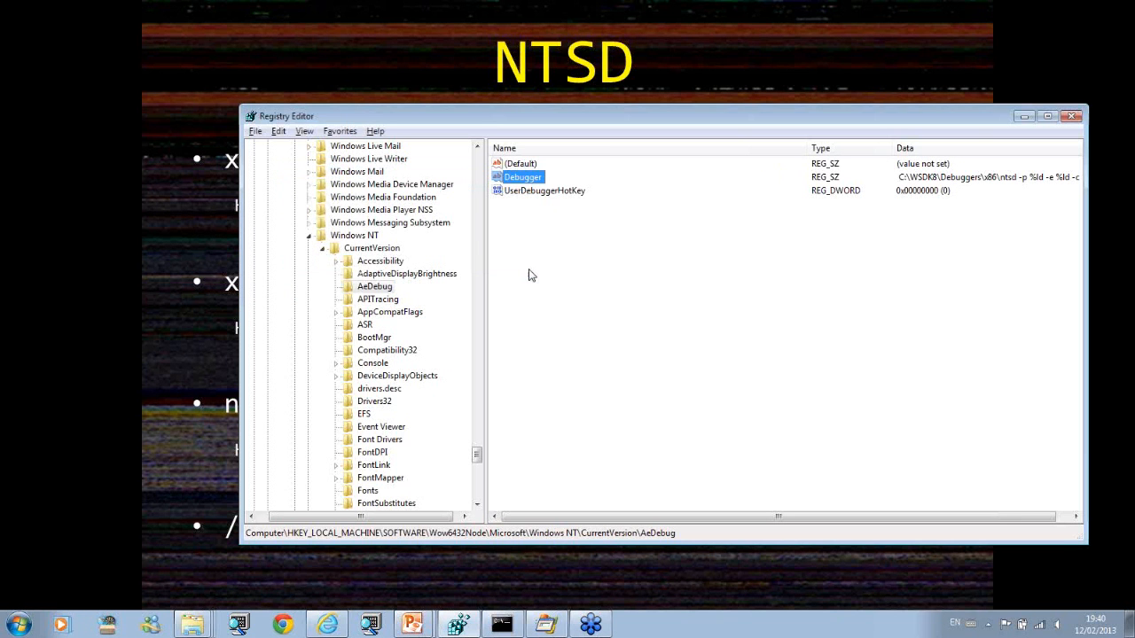
Step: Switch to Windows Explorer and open the C:\DebuggingTV folder in a new window
{"action": "right_click", "coordinate": [202, 626]}
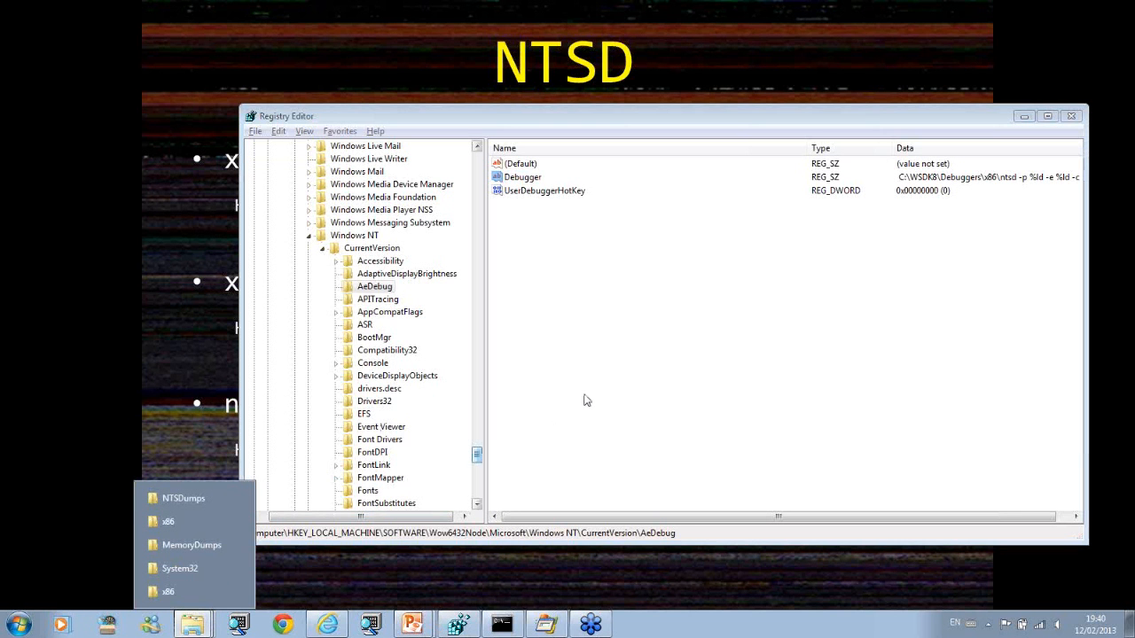
{"action": "left_click", "coordinate": [168, 592]}
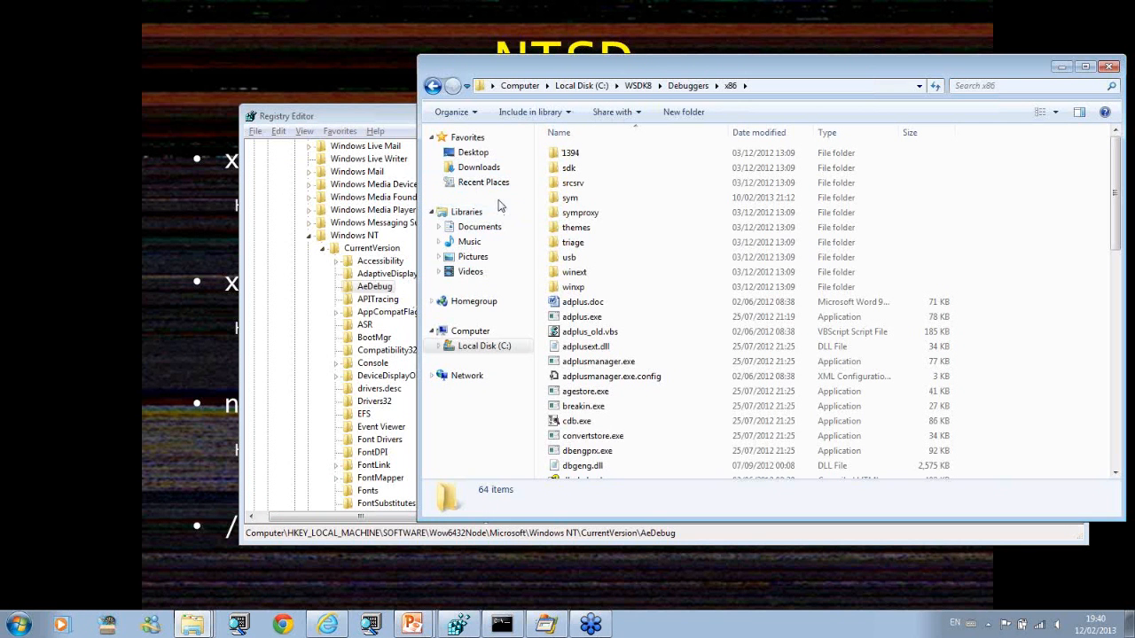
{"action": "key", "text": "super+e"}
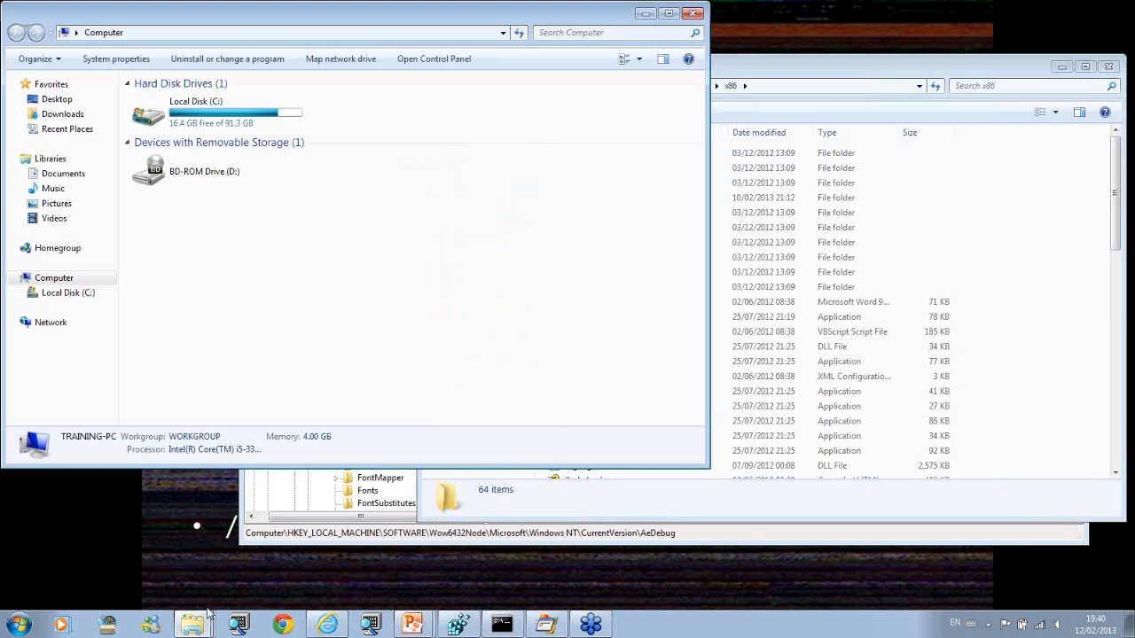
{"action": "double_click", "coordinate": [186, 110]}
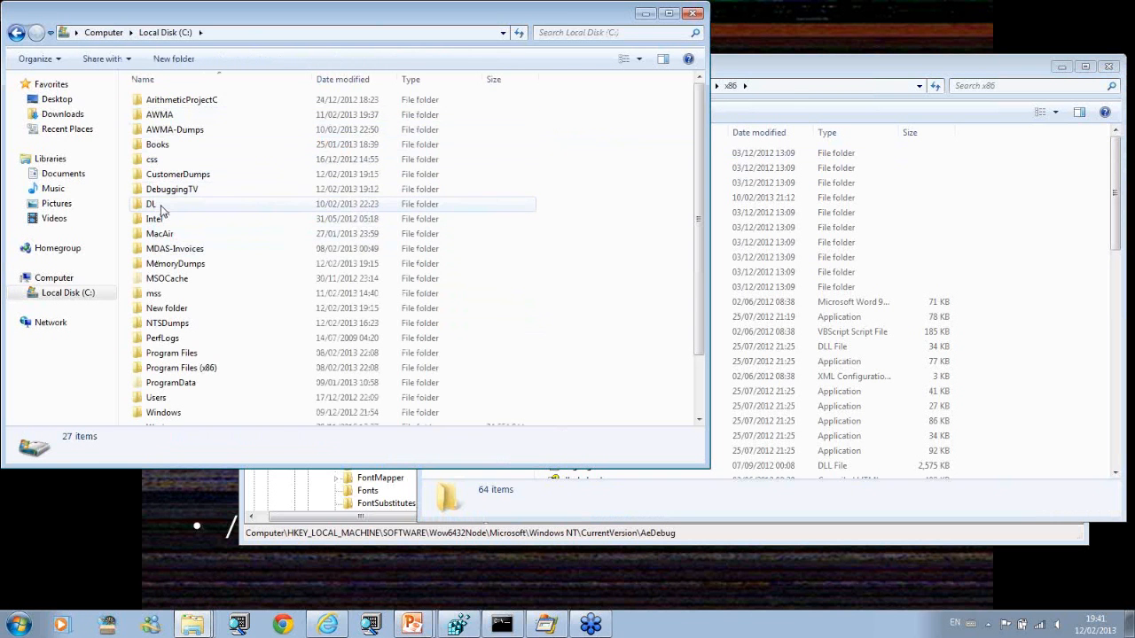
{"action": "double_click", "coordinate": [171, 189]}
{"action": "left_click", "coordinate": [172, 164]}
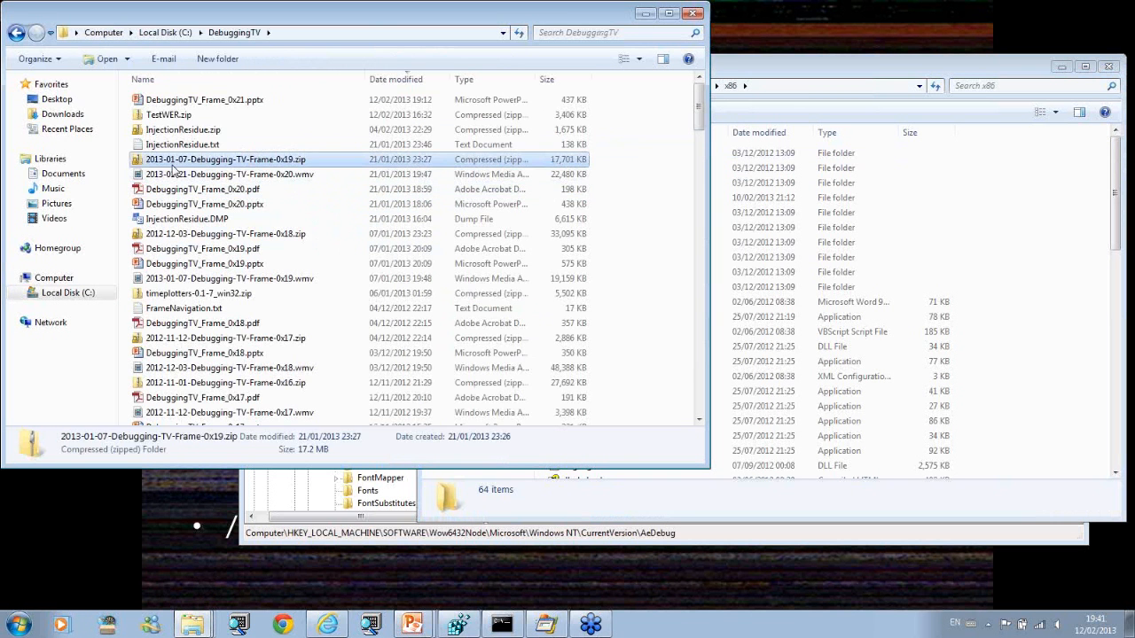
Step: Locate and open the TestWER folder inside DebuggingTV, and move its window clear of the screen's edge
{"action": "type", "text": "te"}
{"action": "key", "text": "Down"}
{"action": "key", "text": "Down"}
{"action": "key", "text": "Down"}
{"action": "key", "text": "Down"}
{"action": "key", "text": "Down"}
{"action": "key", "text": "Down"}
{"action": "key", "text": "Down"}
{"action": "key", "text": "Down"}
{"action": "key", "text": "Down"}
{"action": "key", "text": "Down"}
{"action": "key", "text": "Down"}
{"action": "key", "text": "Down"}
{"action": "key", "text": "Down"}
{"action": "key", "text": "Down"}
{"action": "key", "text": "Down"}
{"action": "key", "text": "Down"}
{"action": "key", "text": "Down"}
{"action": "key", "text": "Down"}
{"action": "key", "text": "Down"}
{"action": "key", "text": "Down"}
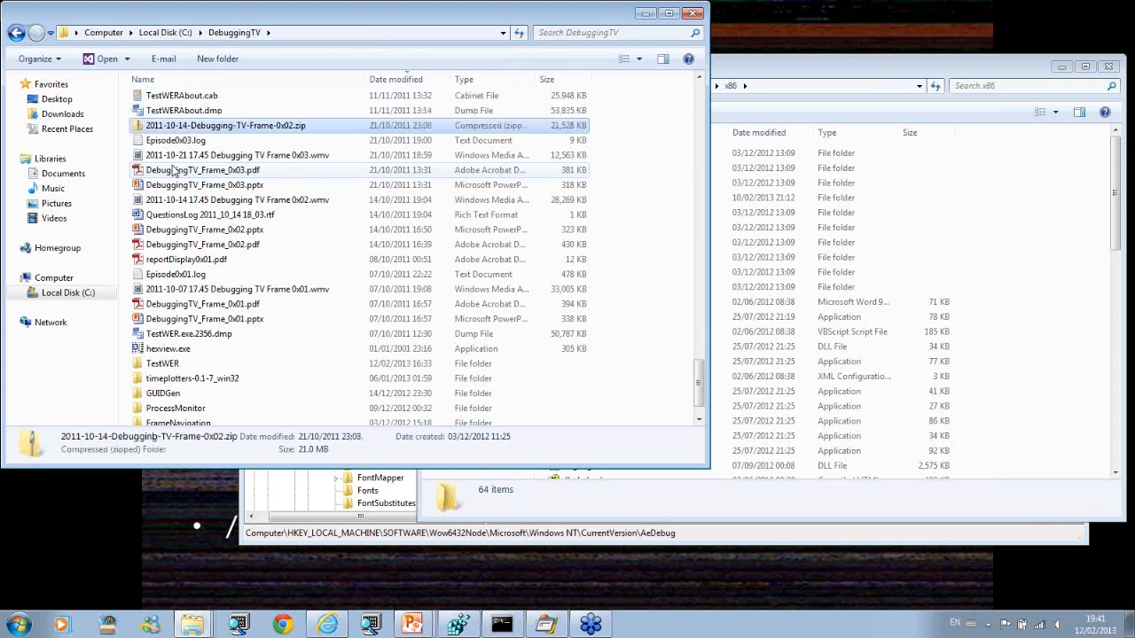
{"action": "key", "text": "Up"}
{"action": "key", "text": "Up"}
{"action": "key", "text": "Up"}
{"action": "key", "text": "Up"}
{"action": "key", "text": "Up"}
{"action": "key", "text": "Up"}
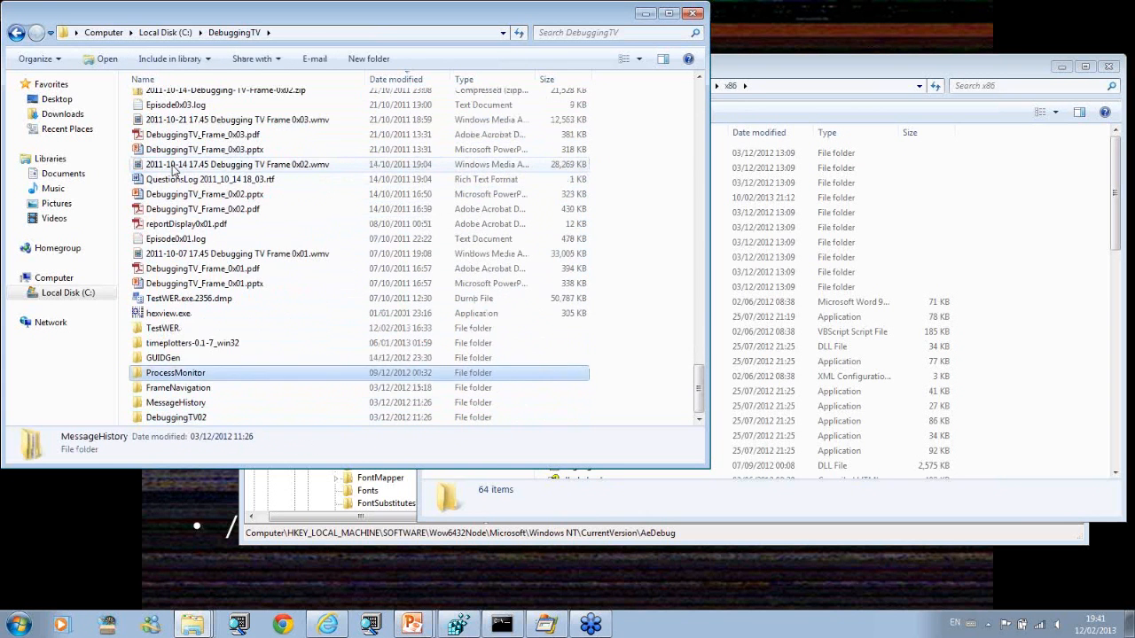
{"action": "key", "text": "Return"}
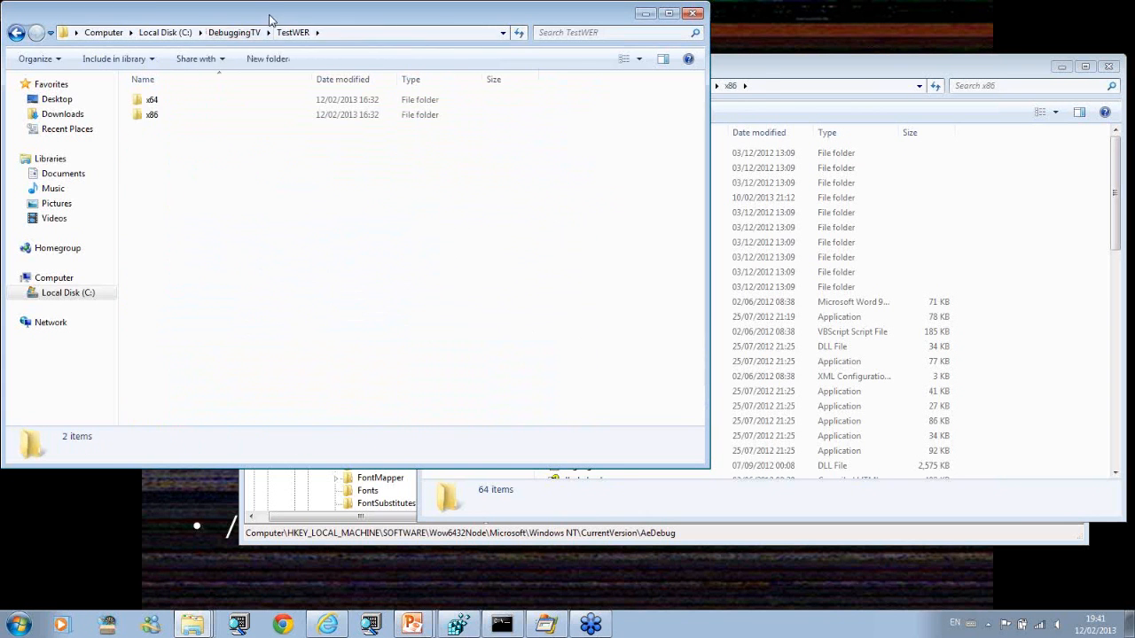
{"action": "left_click_drag", "start_coordinate": [270, 19], "coordinate": [325, 43]}
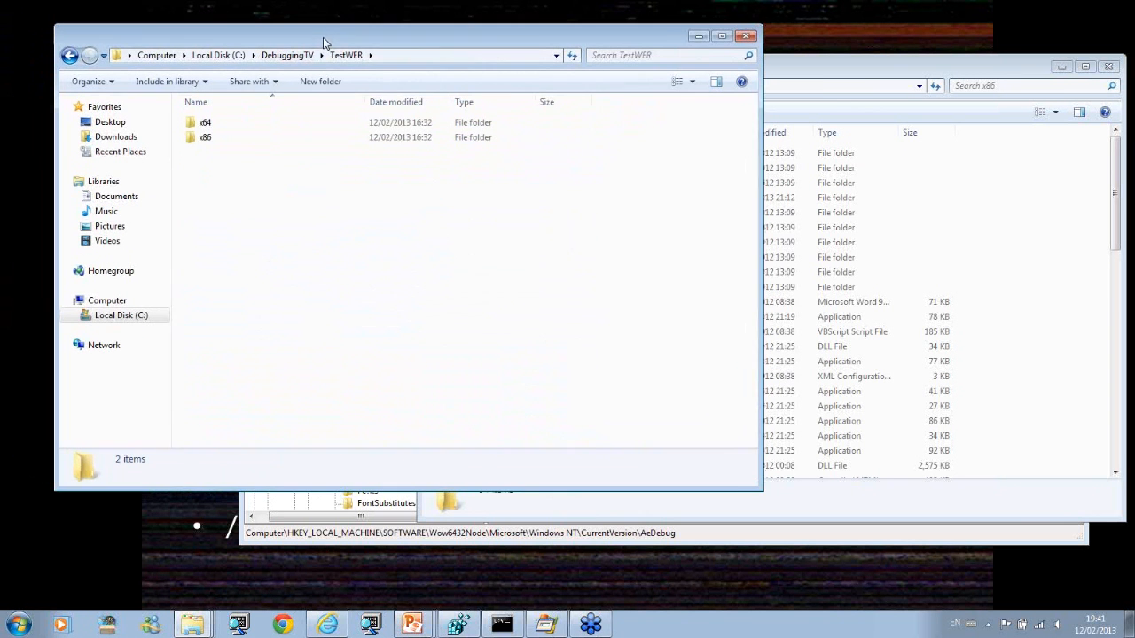
Step: Run TestWER64.exe from the x64 folder, trigger its crash, and choose to debug the stopped program
{"action": "double_click", "coordinate": [218, 127]}
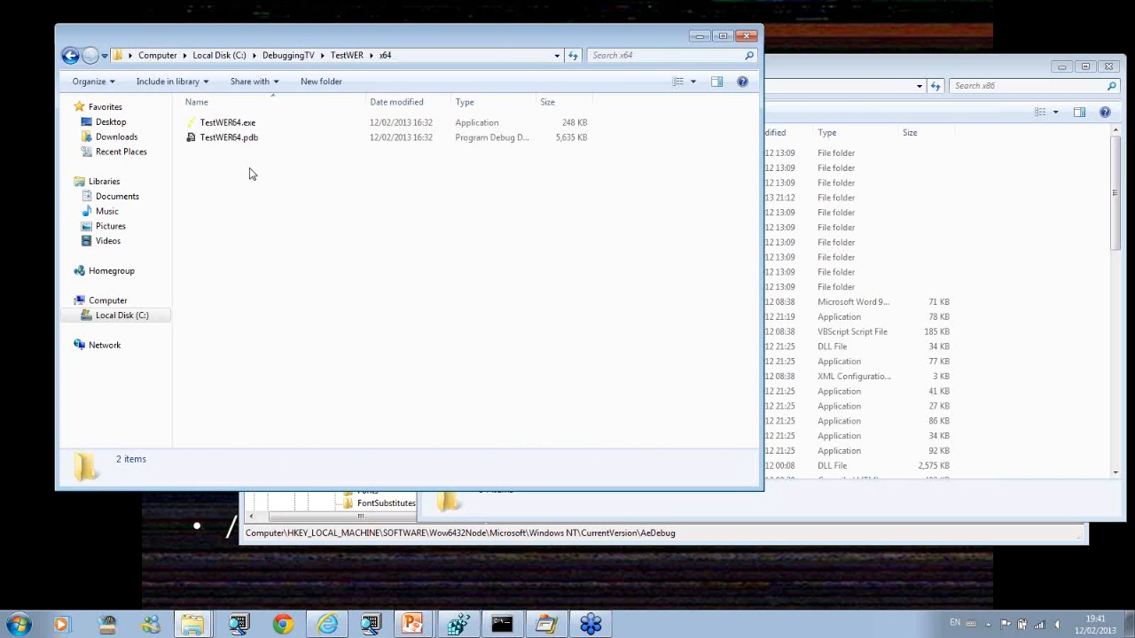
{"action": "double_click", "coordinate": [238, 127]}
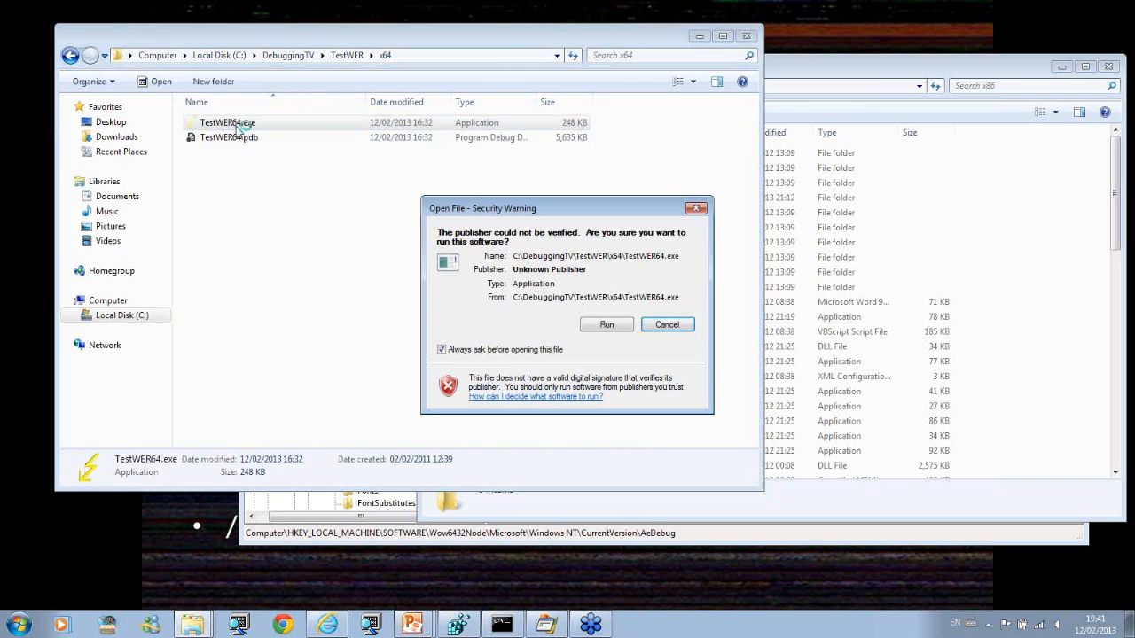
{"action": "left_click", "coordinate": [596, 327]}
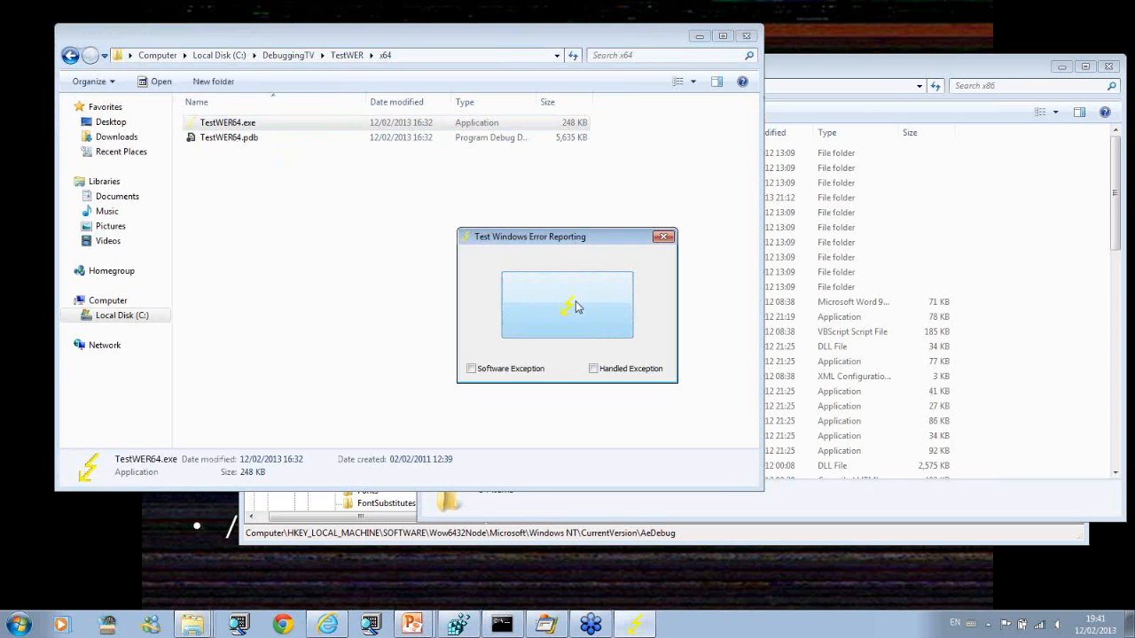
{"action": "left_click", "coordinate": [576, 306]}
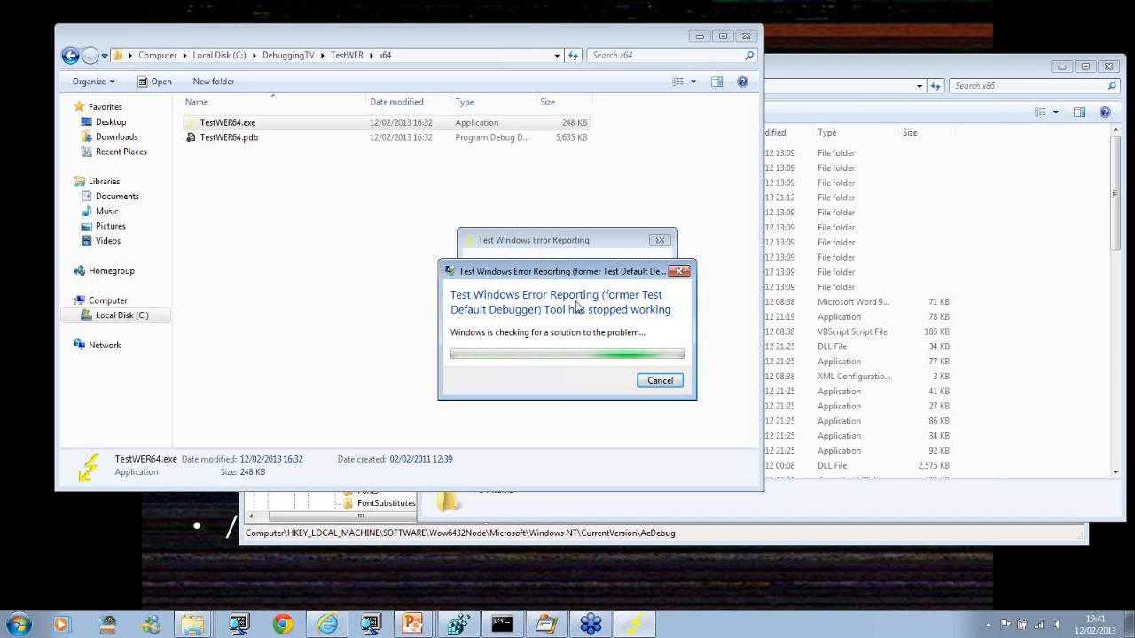
{"action": "left_click", "coordinate": [577, 384]}
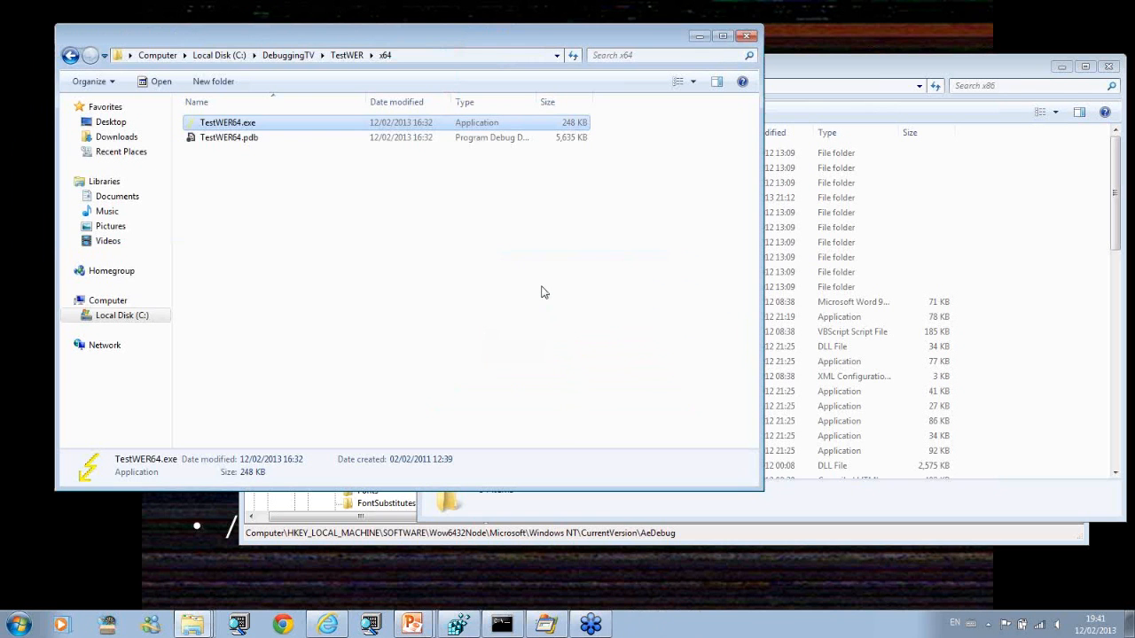
Step: Check the x64 subfolder of C:\NTSDumps for the new crash dump and select the dump file
{"action": "right_click", "coordinate": [193, 625]}
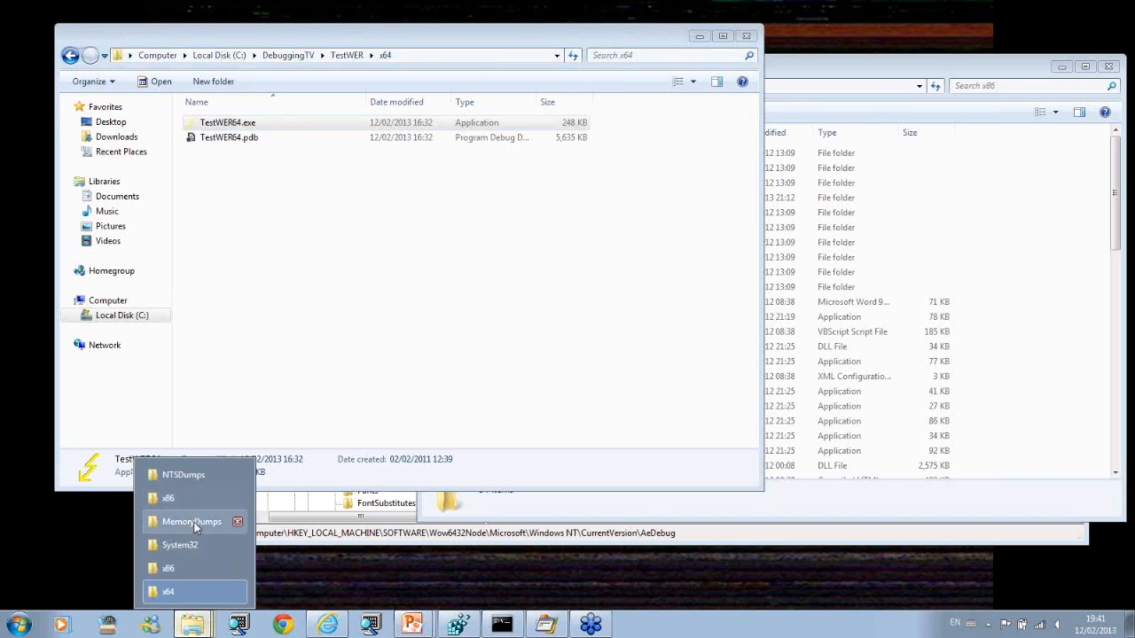
{"action": "left_click", "coordinate": [200, 479]}
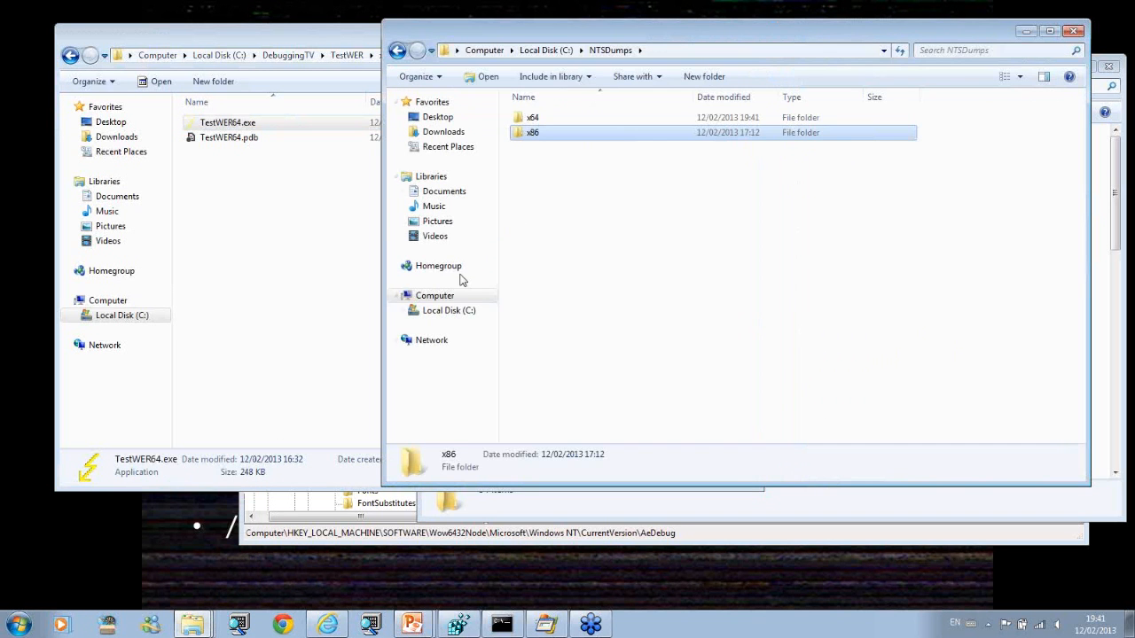
{"action": "double_click", "coordinate": [551, 118]}
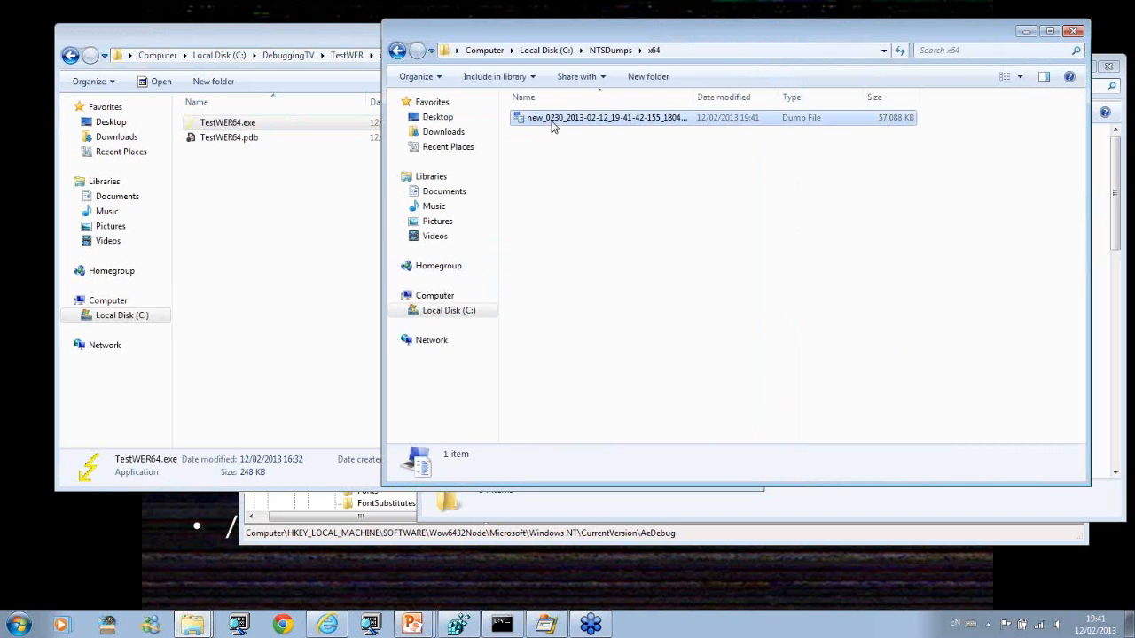
{"action": "left_click", "coordinate": [551, 126]}
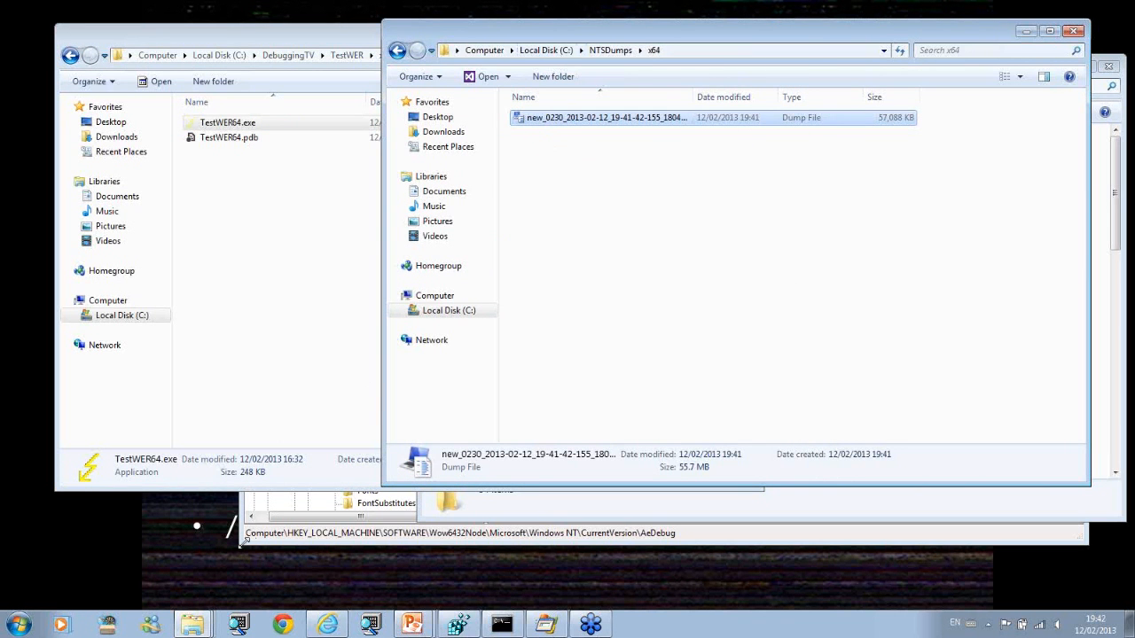
Step: Check the C:\MemoryDumps folder for saved dumps, then return to the NTSDumps\x64 window
{"action": "right_click", "coordinate": [192, 625]}
{"action": "left_click", "coordinate": [258, 521]}
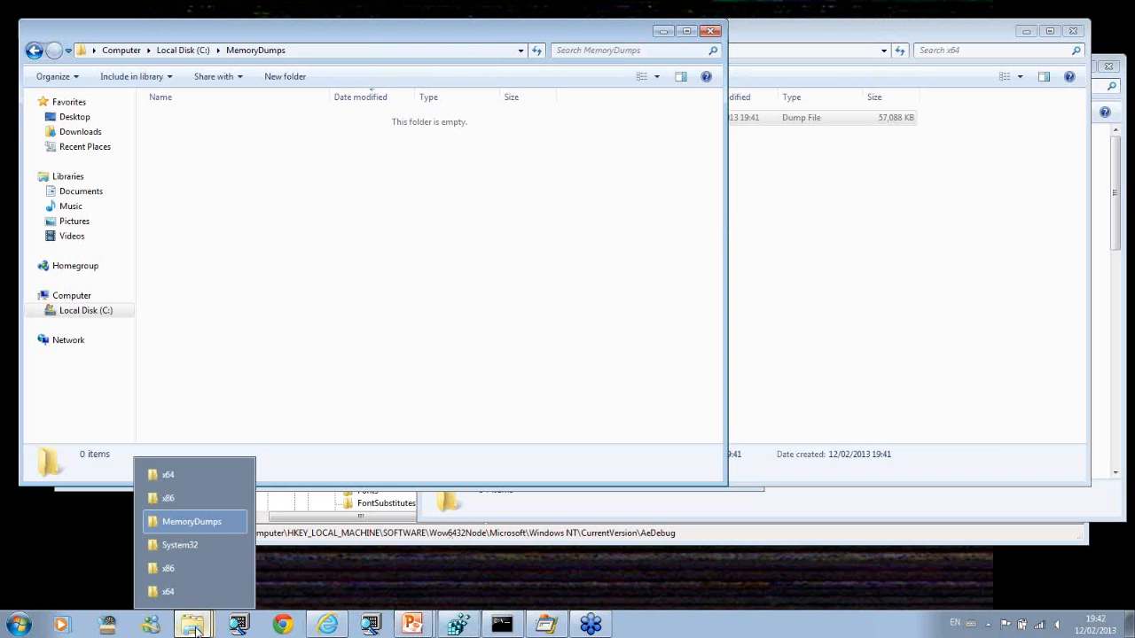
{"action": "mouse_move", "coordinate": [523, 628]}
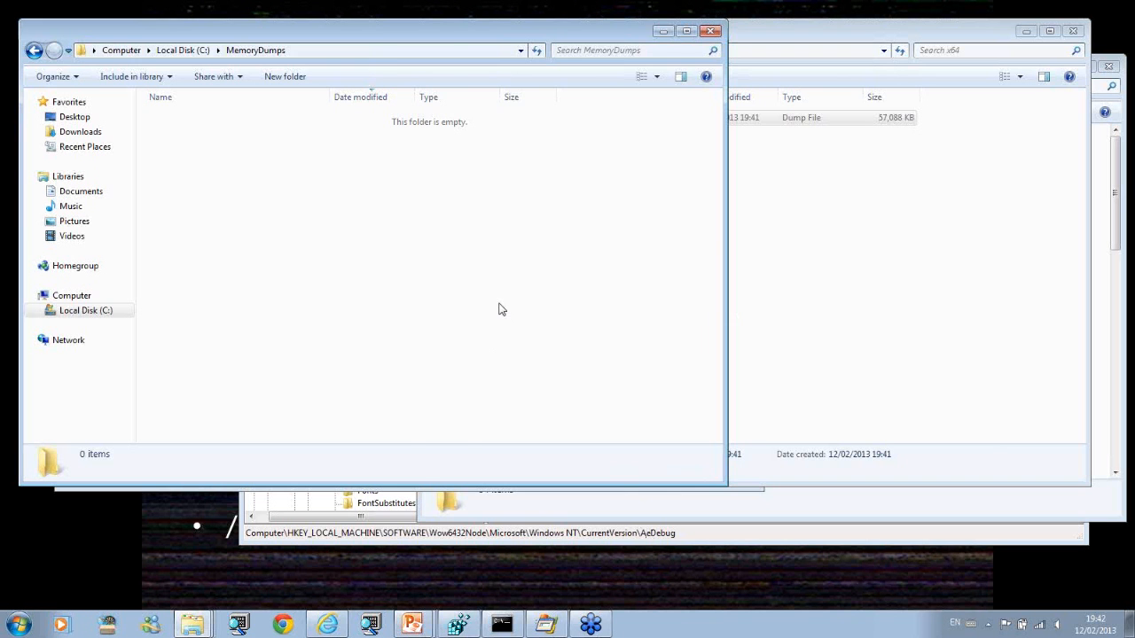
{"action": "left_click", "coordinate": [758, 337]}
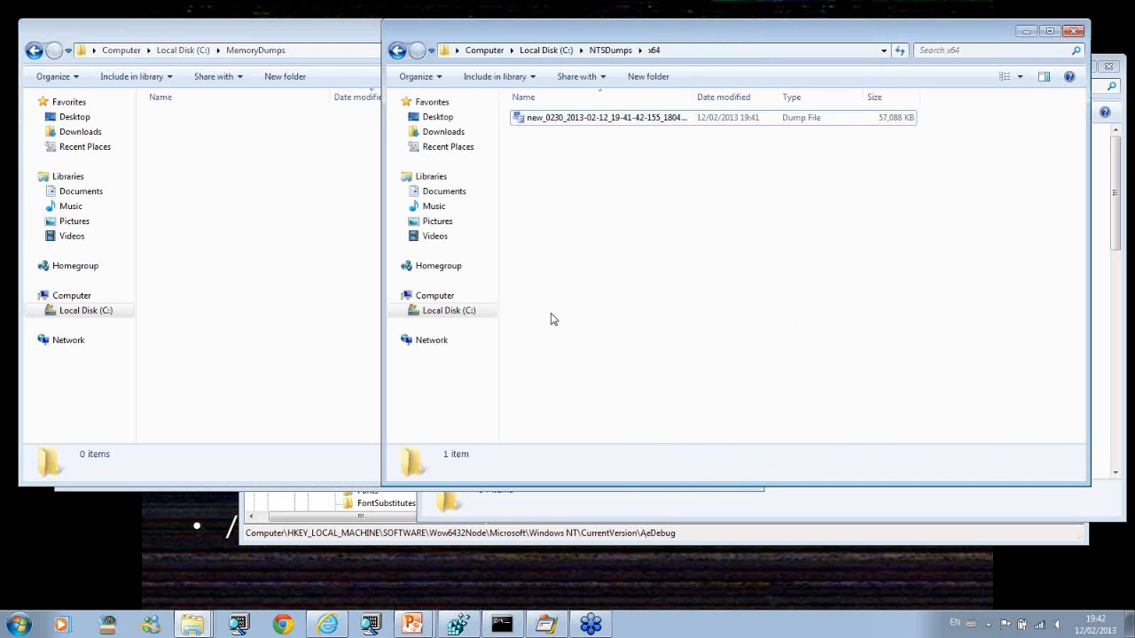
Step: Return to the TestWER window and open its x86 folder
{"action": "left_click", "coordinate": [191, 627]}
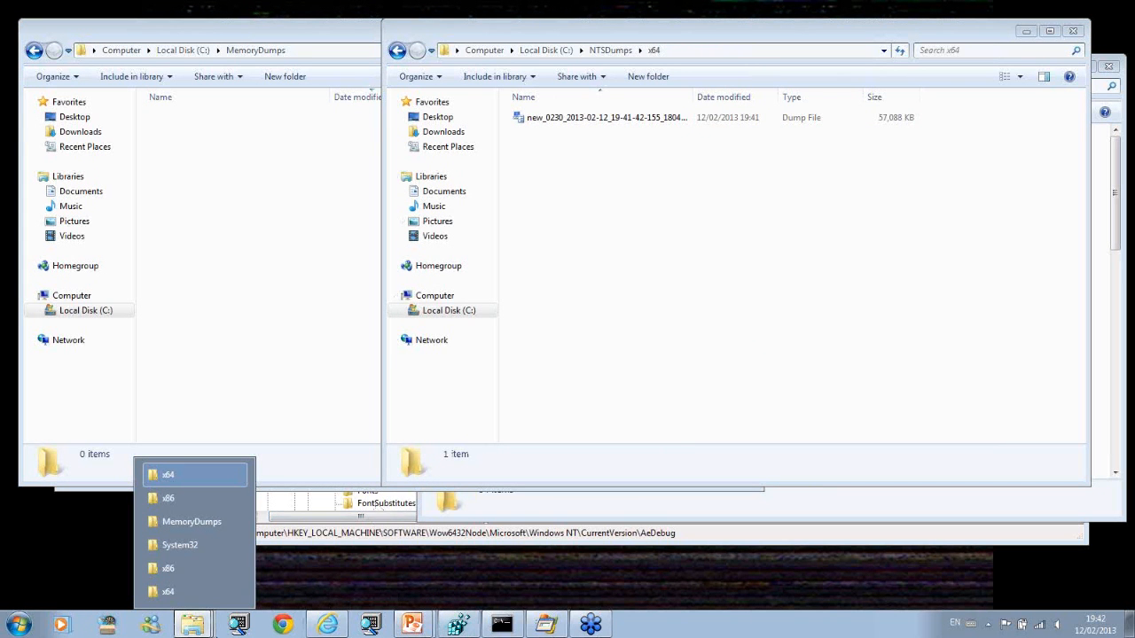
{"action": "left_click", "coordinate": [197, 627]}
{"action": "left_click", "coordinate": [197, 627]}
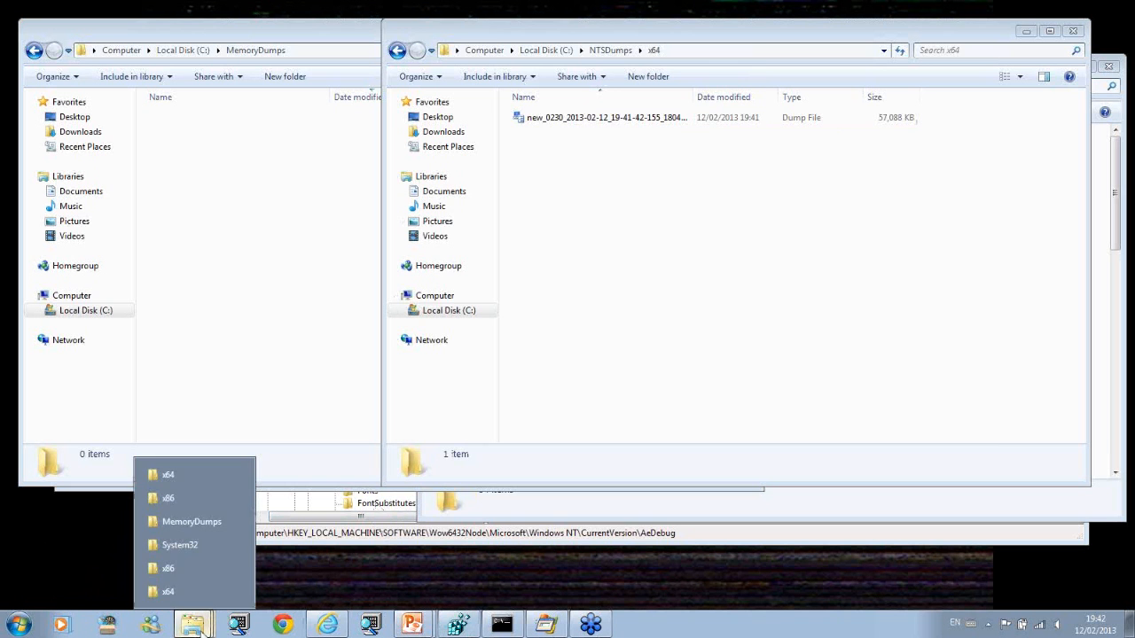
{"action": "left_click", "coordinate": [184, 591]}
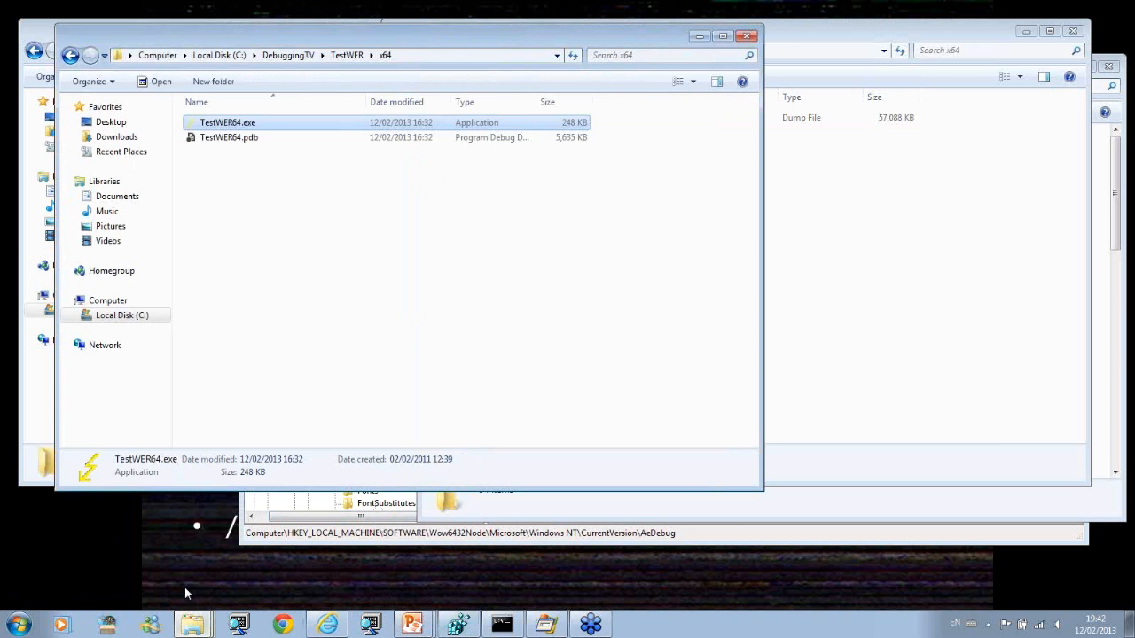
{"action": "left_click", "coordinate": [346, 55]}
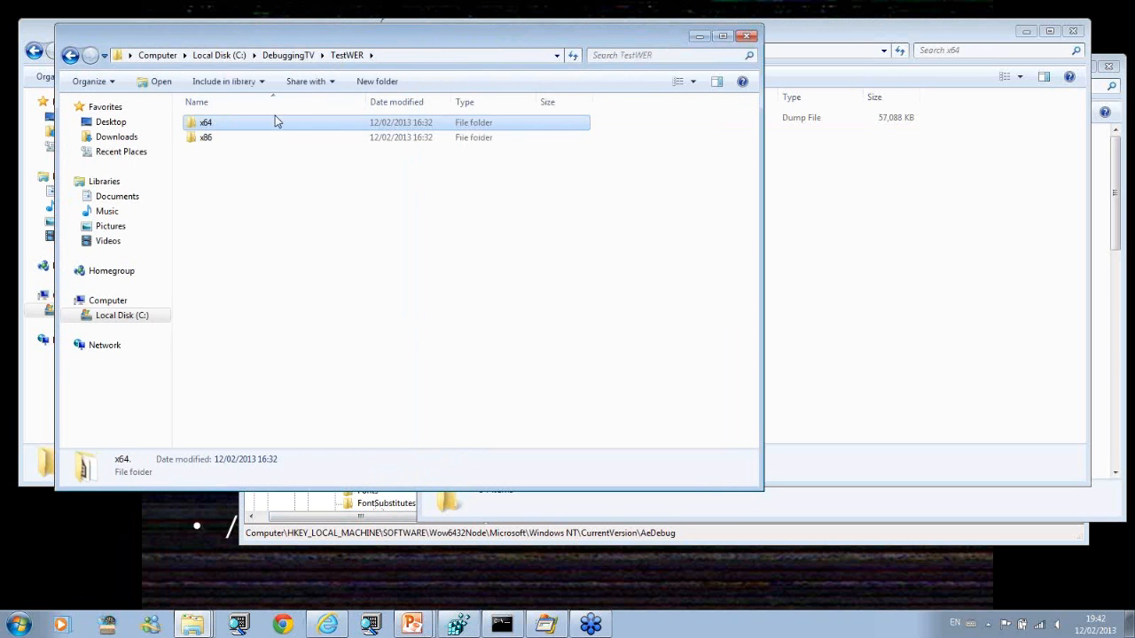
{"action": "double_click", "coordinate": [238, 139]}
{"action": "left_click", "coordinate": [241, 139]}
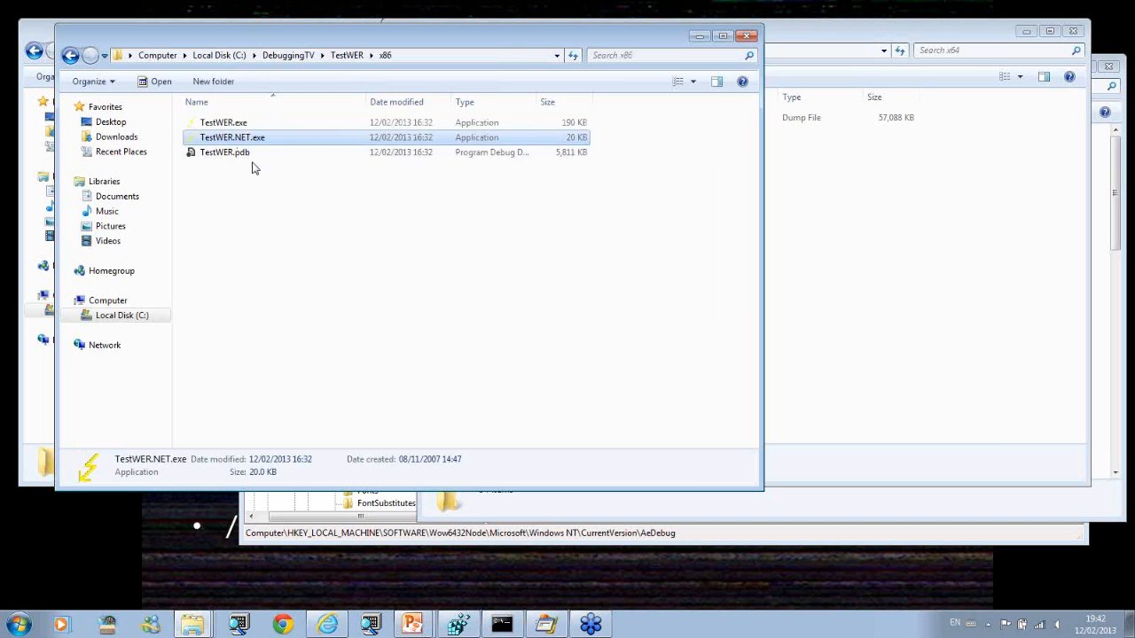
Step: Run TestWER.exe from the x86 folder, trigger its crash, and choose to debug the stopped program
{"action": "left_click", "coordinate": [247, 125]}
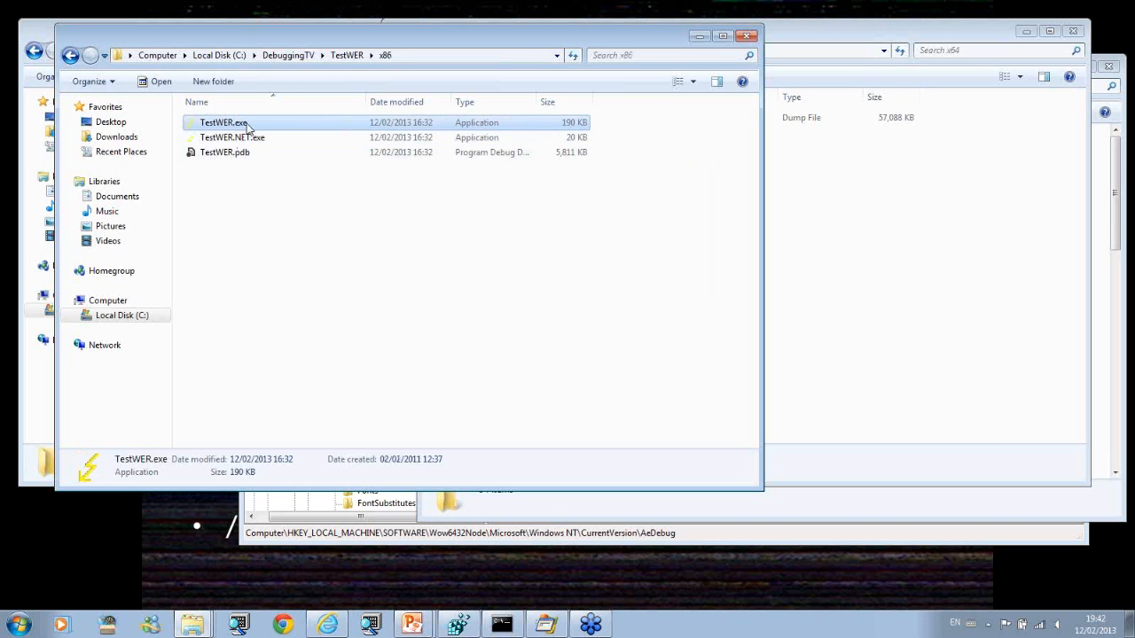
{"action": "double_click", "coordinate": [248, 125]}
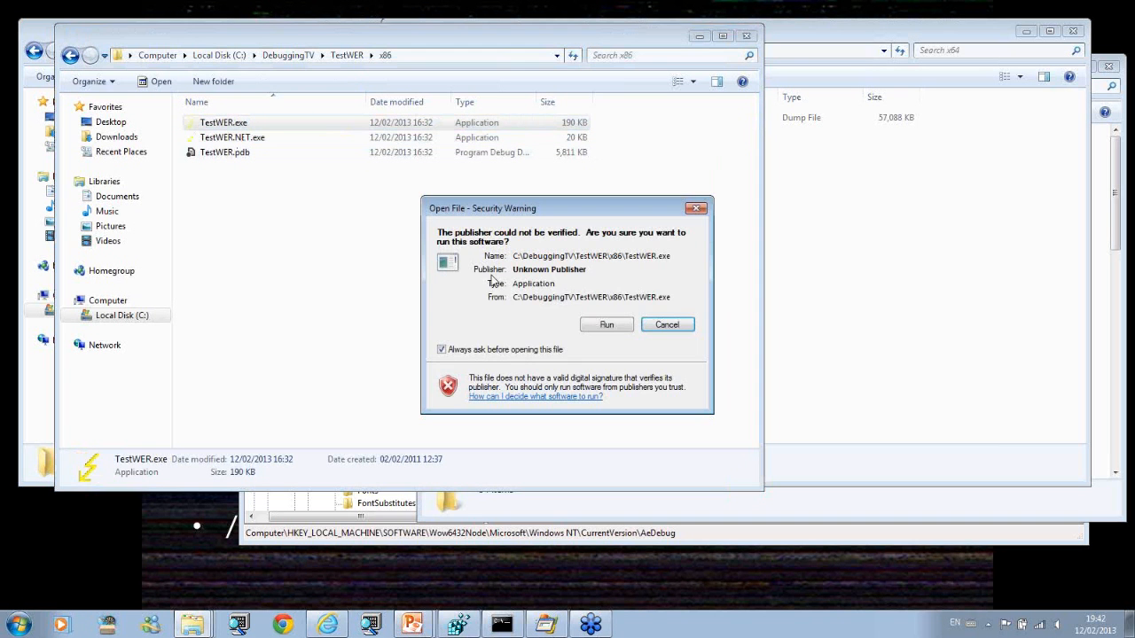
{"action": "left_click", "coordinate": [603, 326]}
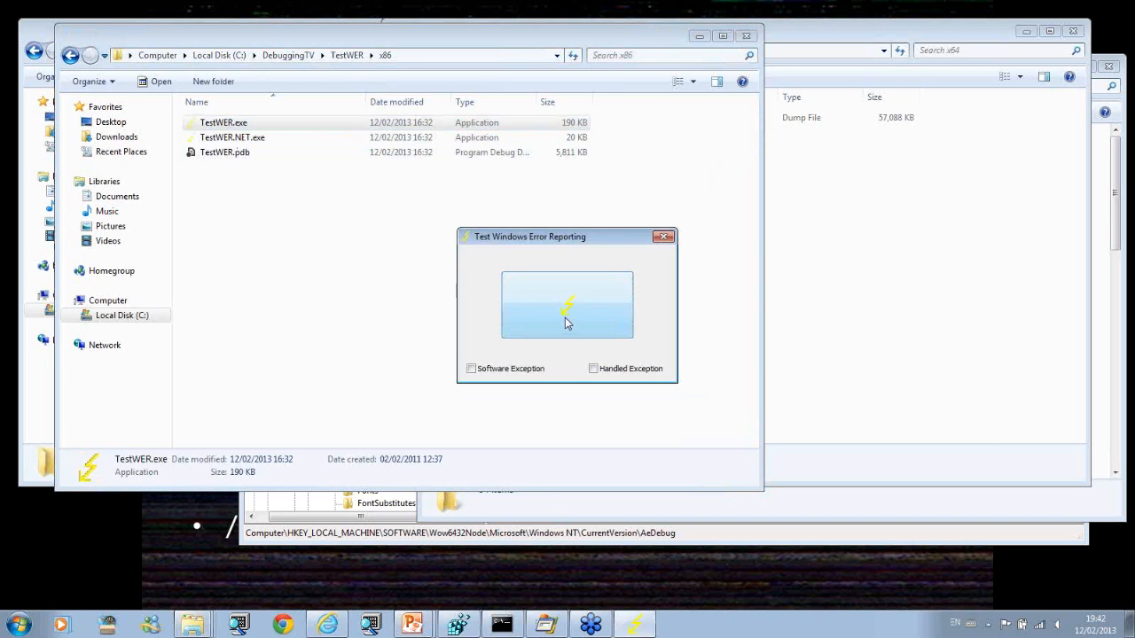
{"action": "left_click", "coordinate": [567, 322]}
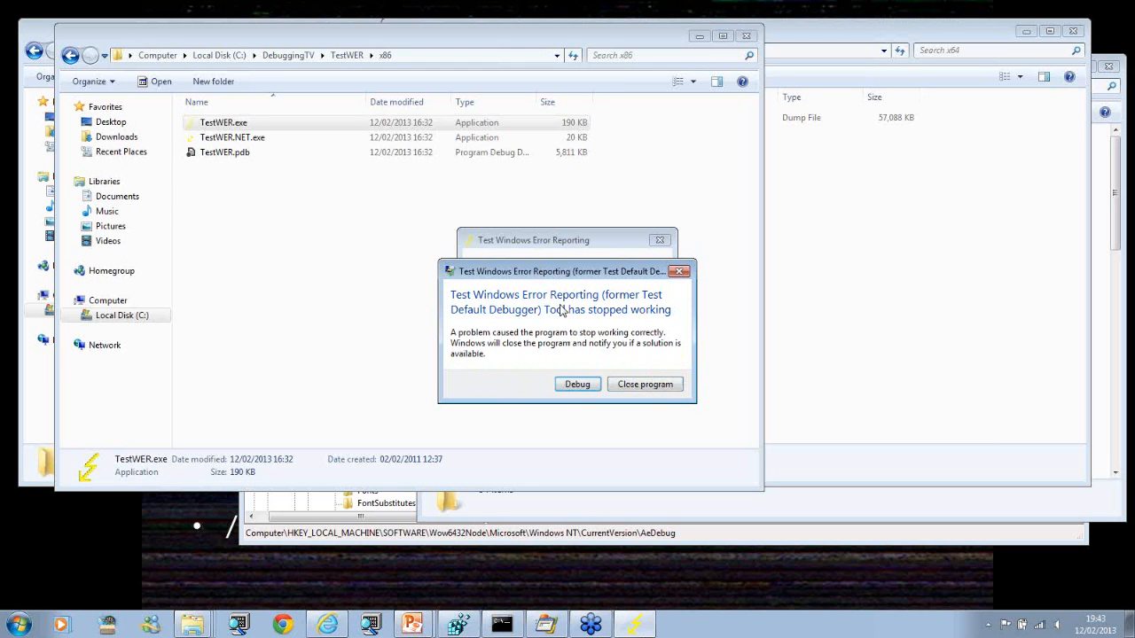
{"action": "left_click", "coordinate": [577, 384]}
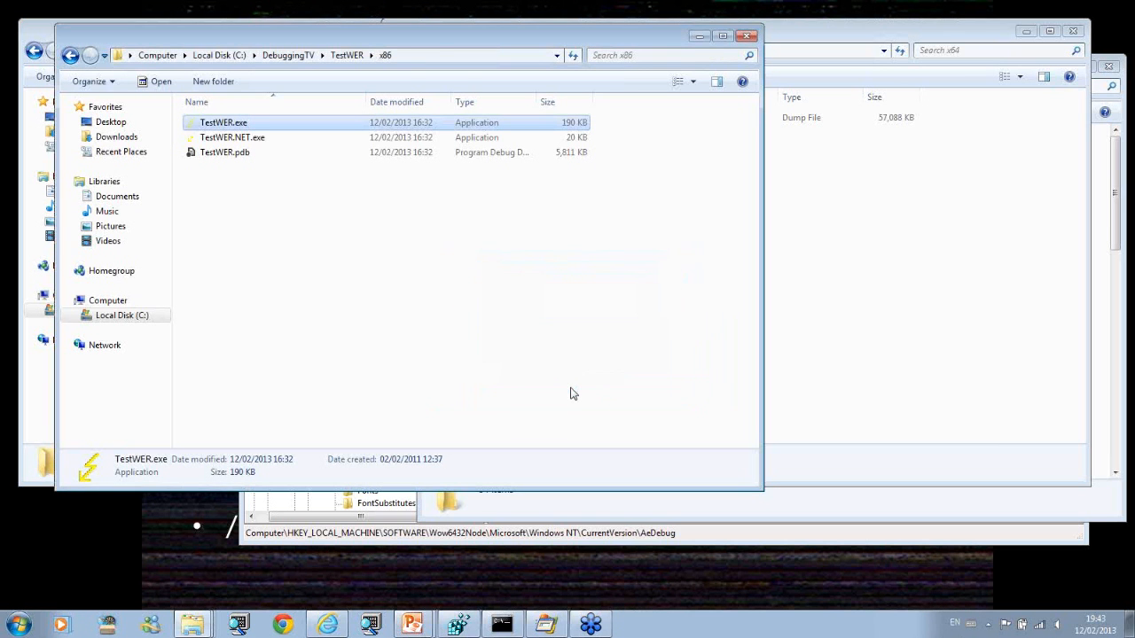
Step: Check the x86 subfolder of C:\NTSDumps for a new crash dump
{"action": "left_click", "coordinate": [839, 317]}
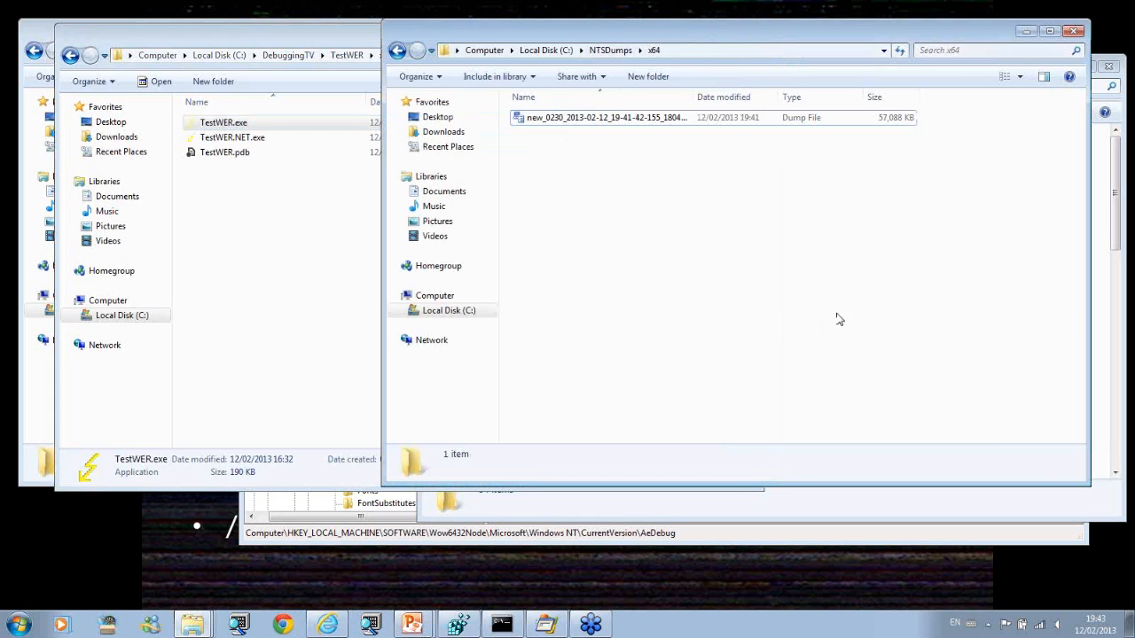
{"action": "left_click", "coordinate": [608, 51]}
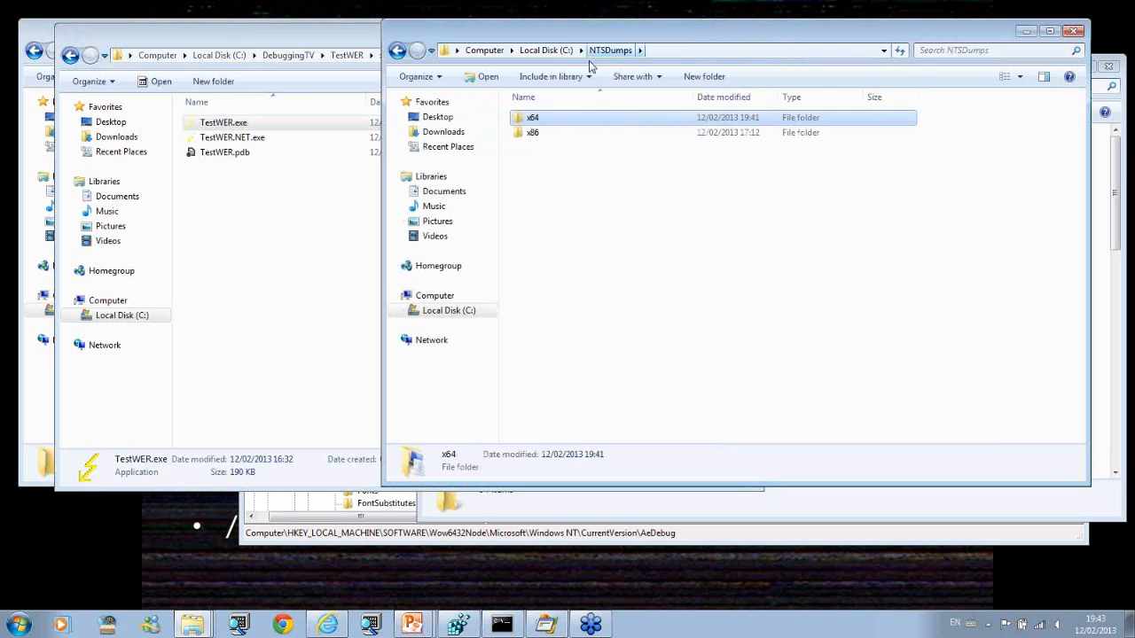
{"action": "double_click", "coordinate": [541, 133]}
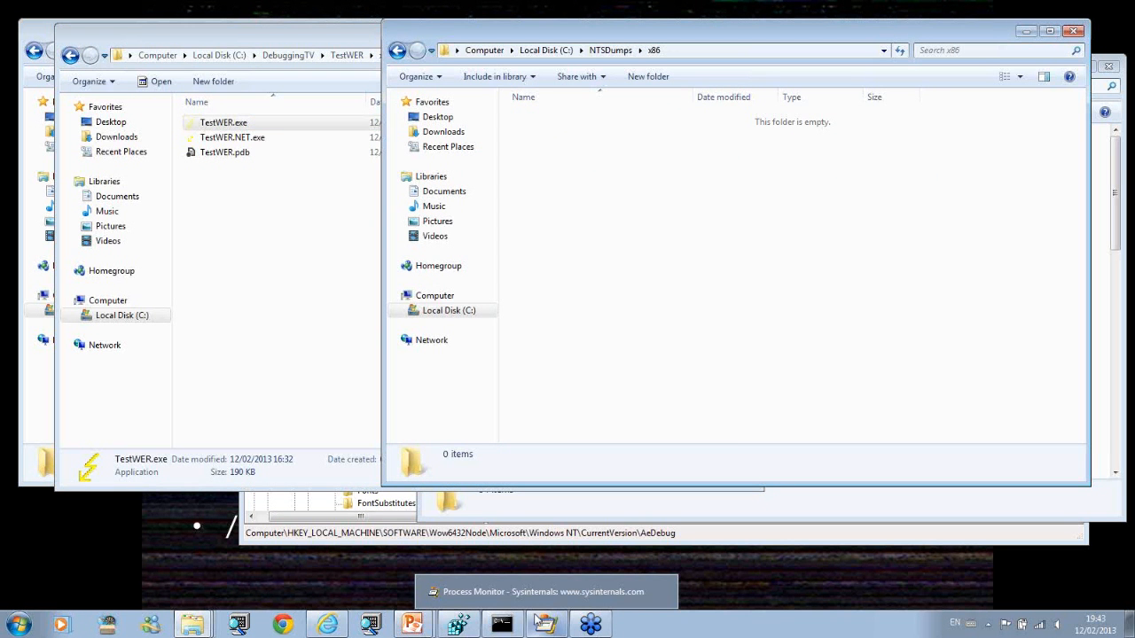
Step: Switch to Process Monitor and search the trace from its beginning for the first ntsd.exe event
{"action": "left_click", "coordinate": [536, 621]}
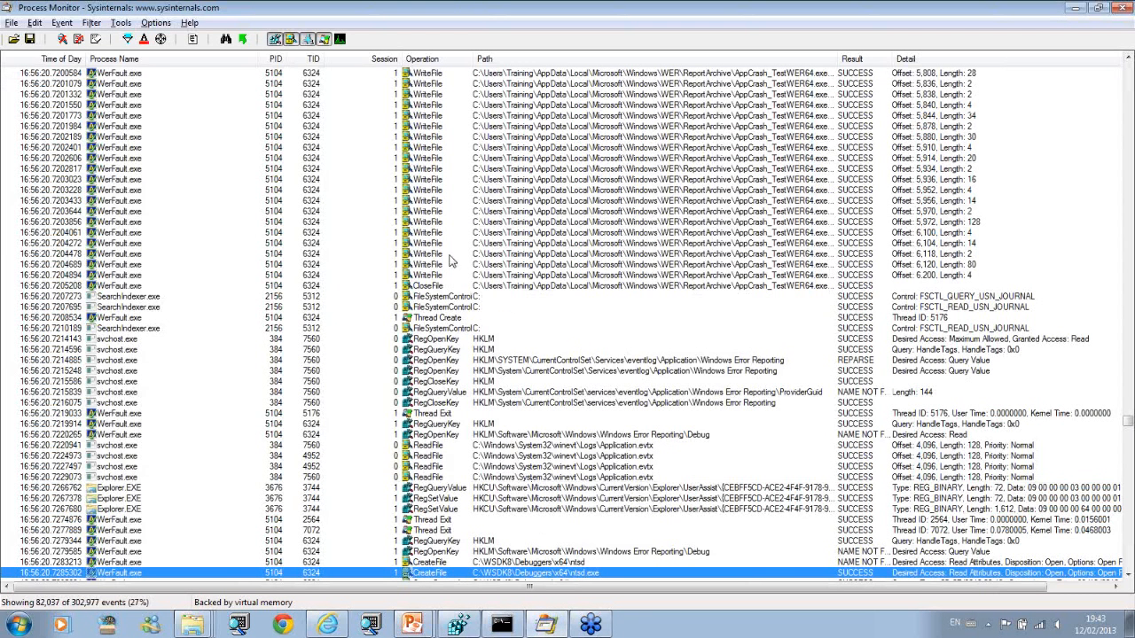
{"action": "left_click", "coordinate": [546, 320]}
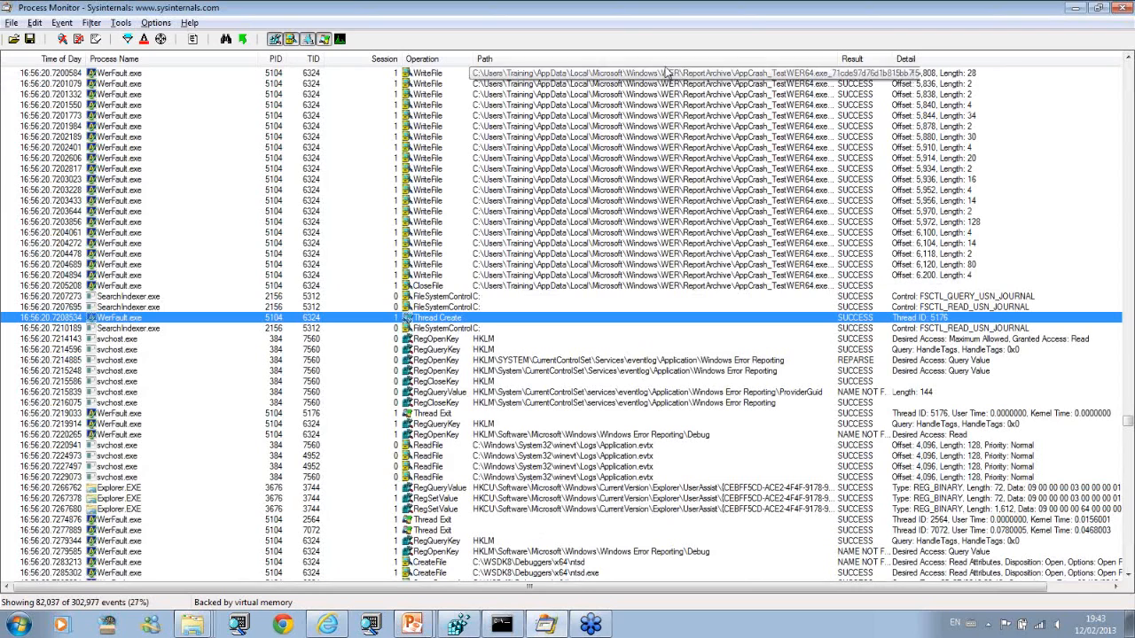
{"action": "left_click", "coordinate": [933, 32]}
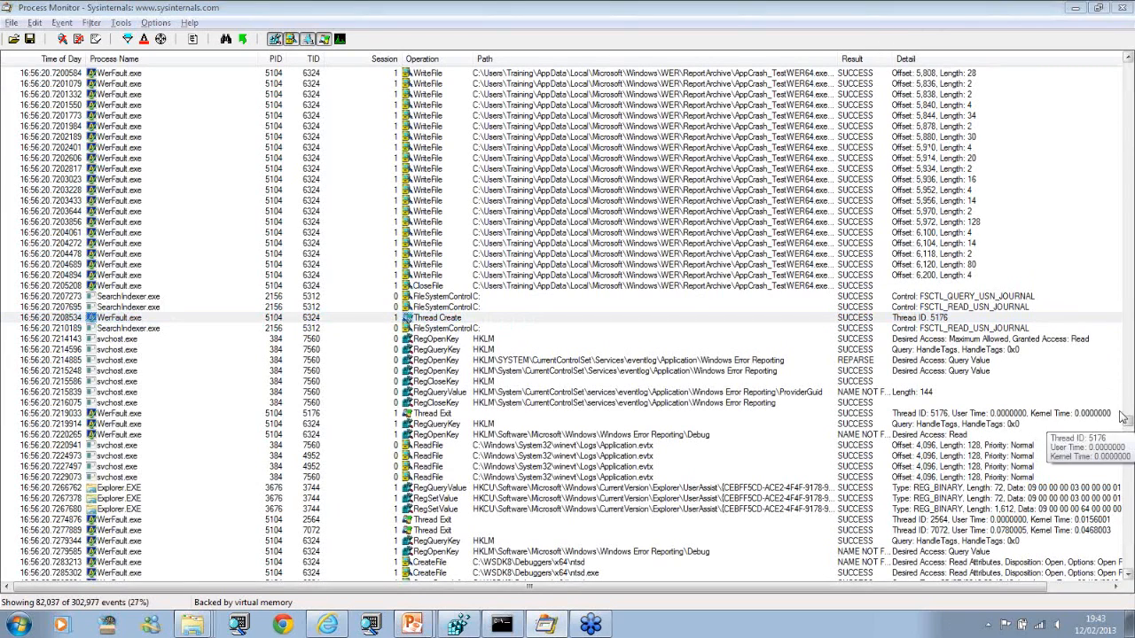
{"action": "left_click_drag", "start_coordinate": [1129, 422], "coordinate": [1047, 43]}
{"action": "left_click", "coordinate": [725, 116]}
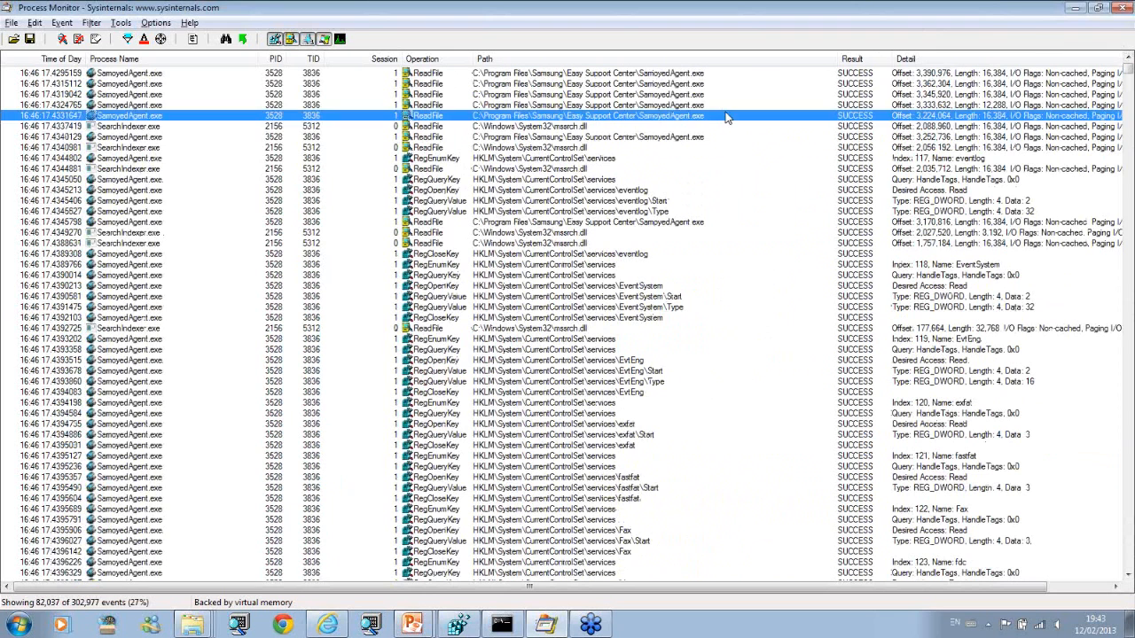
{"action": "key", "text": "ctrl+f"}
{"action": "key", "text": "Return"}
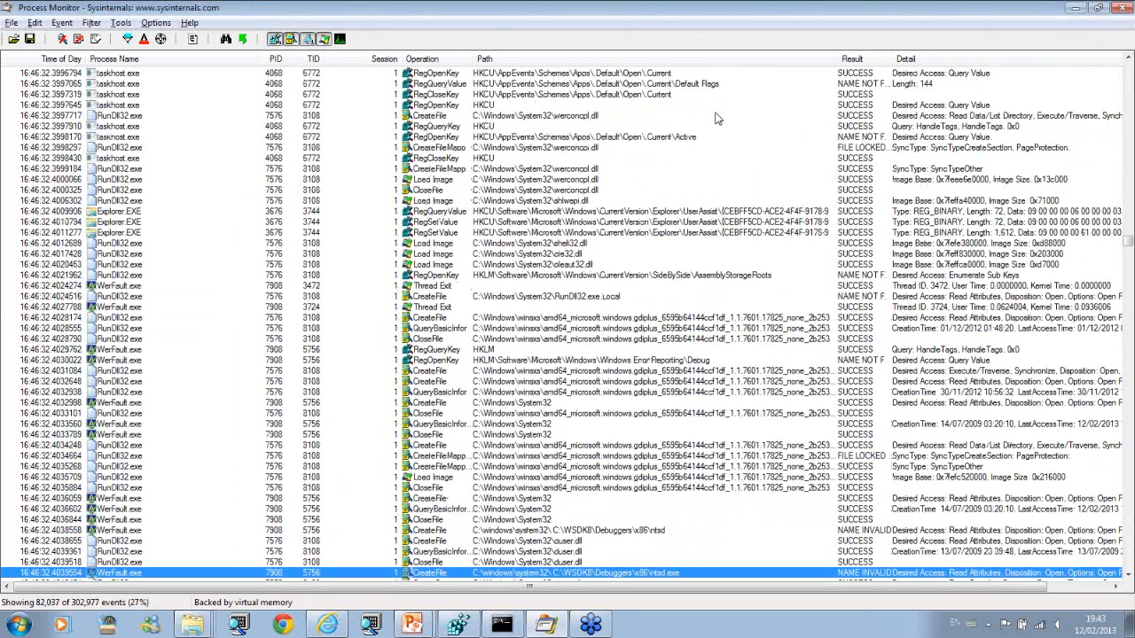
Step: Examine the path and result in the properties of the WerFault.exe CreateFile event for the x86 ntsd.exe
{"action": "double_click", "coordinate": [631, 574]}
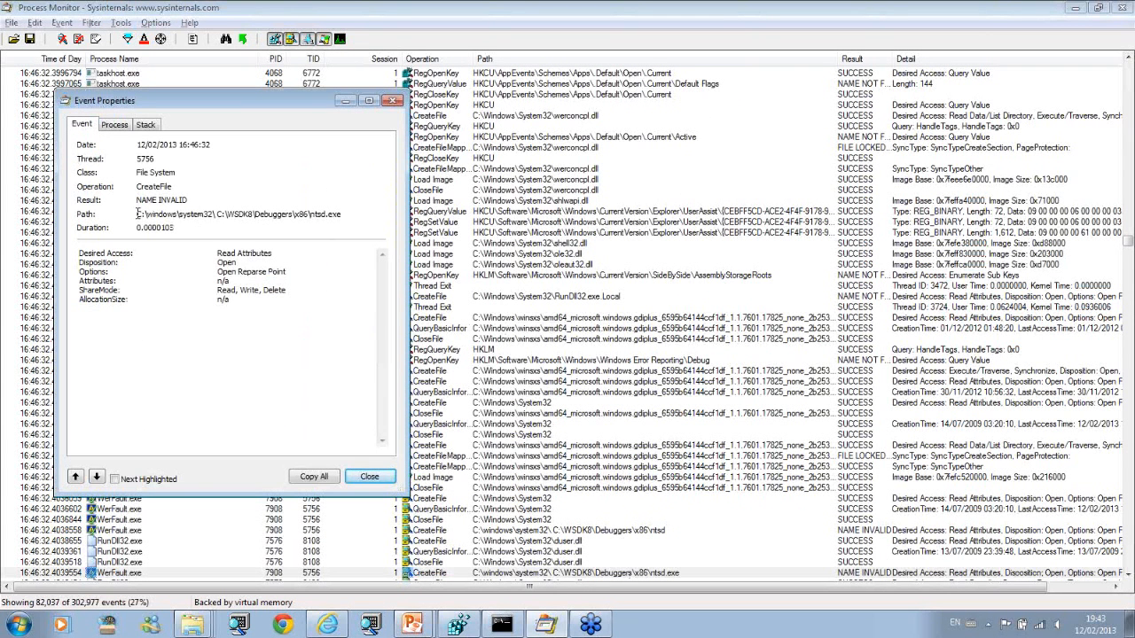
{"action": "left_click_drag", "start_coordinate": [139, 214], "coordinate": [341, 209]}
{"action": "left_click", "coordinate": [264, 217]}
{"action": "left_click_drag", "start_coordinate": [322, 214], "coordinate": [344, 214]}
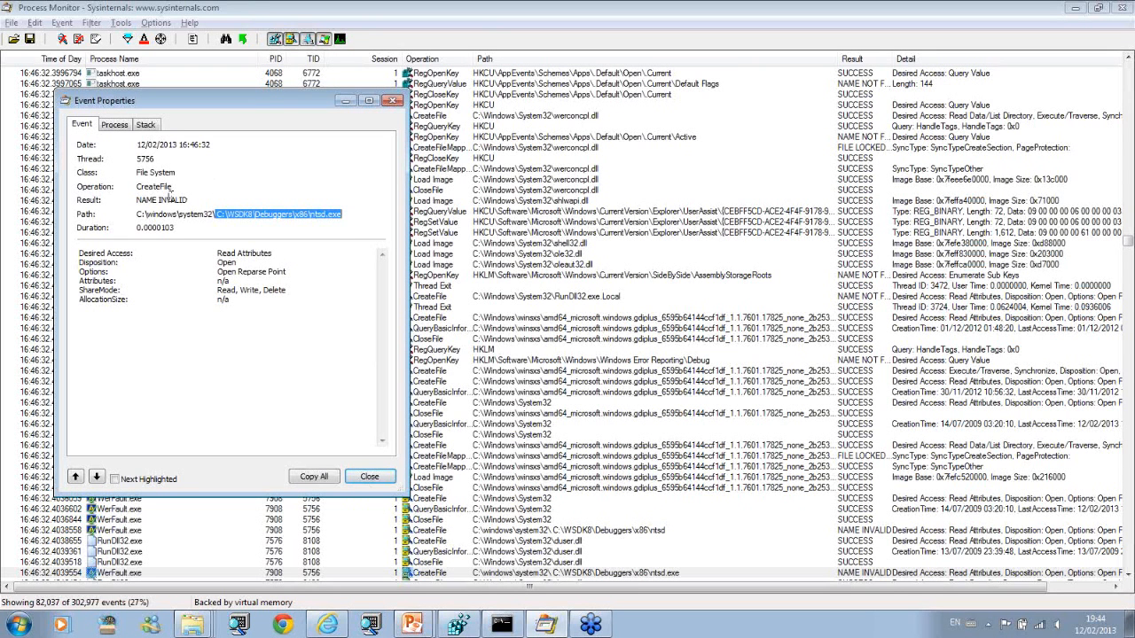
{"action": "left_click_drag", "start_coordinate": [187, 200], "coordinate": [132, 201]}
{"action": "left_click", "coordinate": [367, 477]}
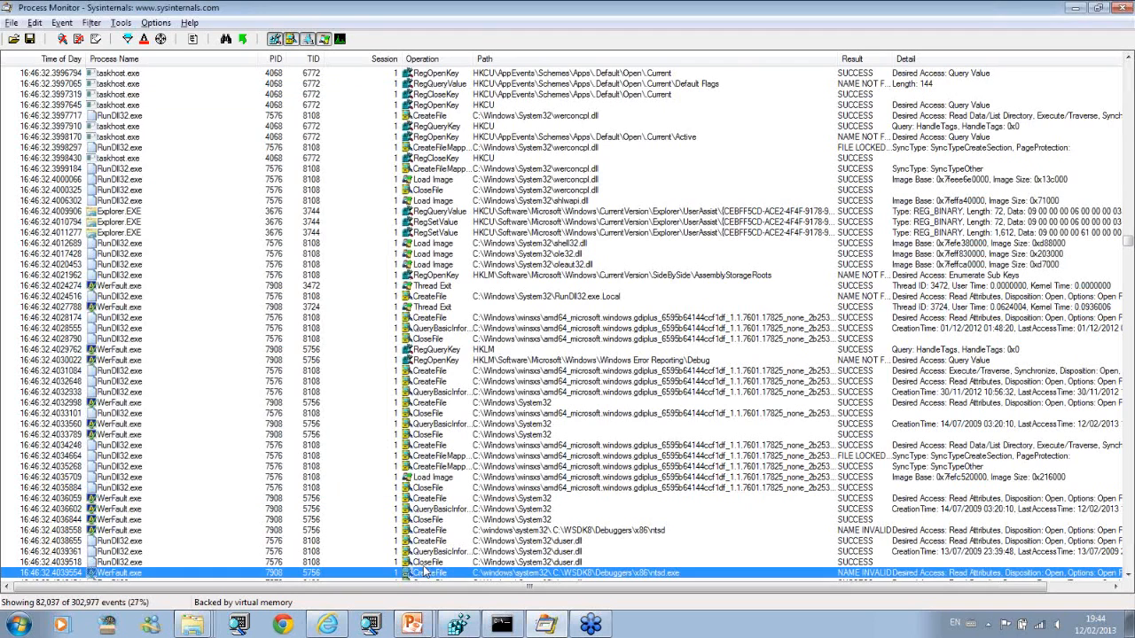
Step: Find the next ntsd.exe event in the trace and examine the path in its event properties
{"action": "key", "text": "Down"}
{"action": "key", "text": "Down"}
{"action": "key", "text": "Down"}
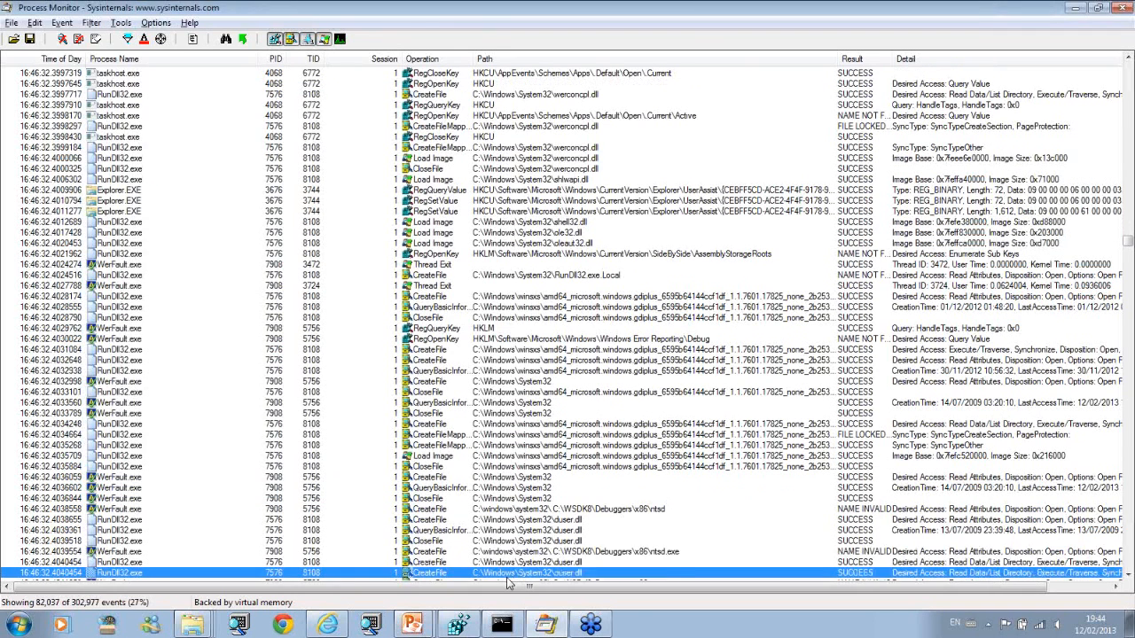
{"action": "key", "text": "ctrl+f"}
{"action": "key", "text": "Return"}
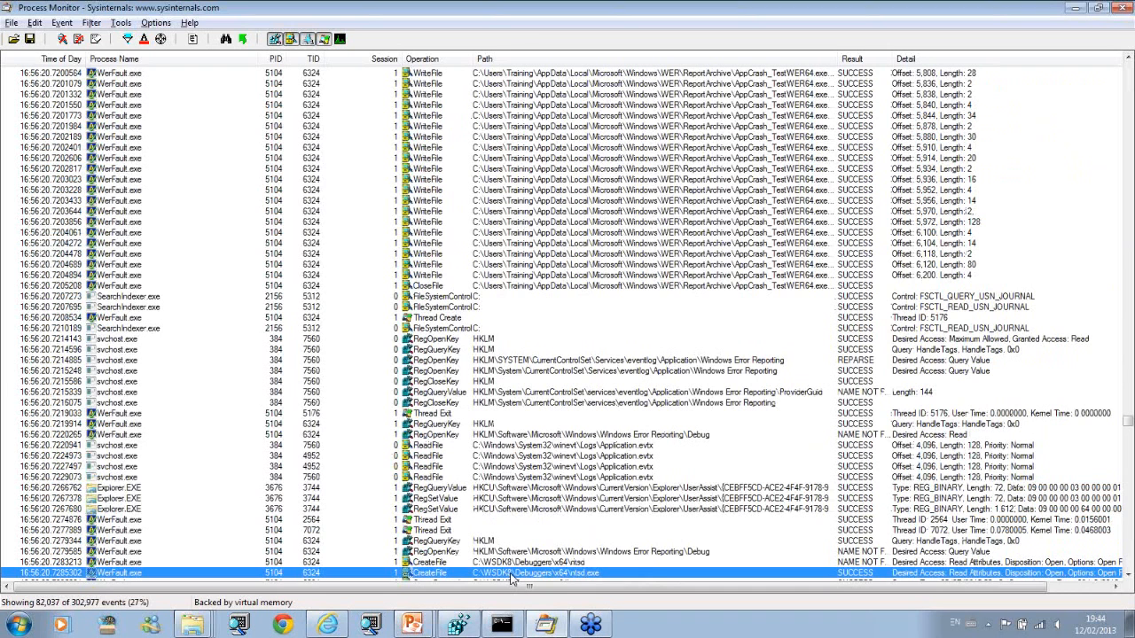
{"action": "double_click", "coordinate": [511, 574]}
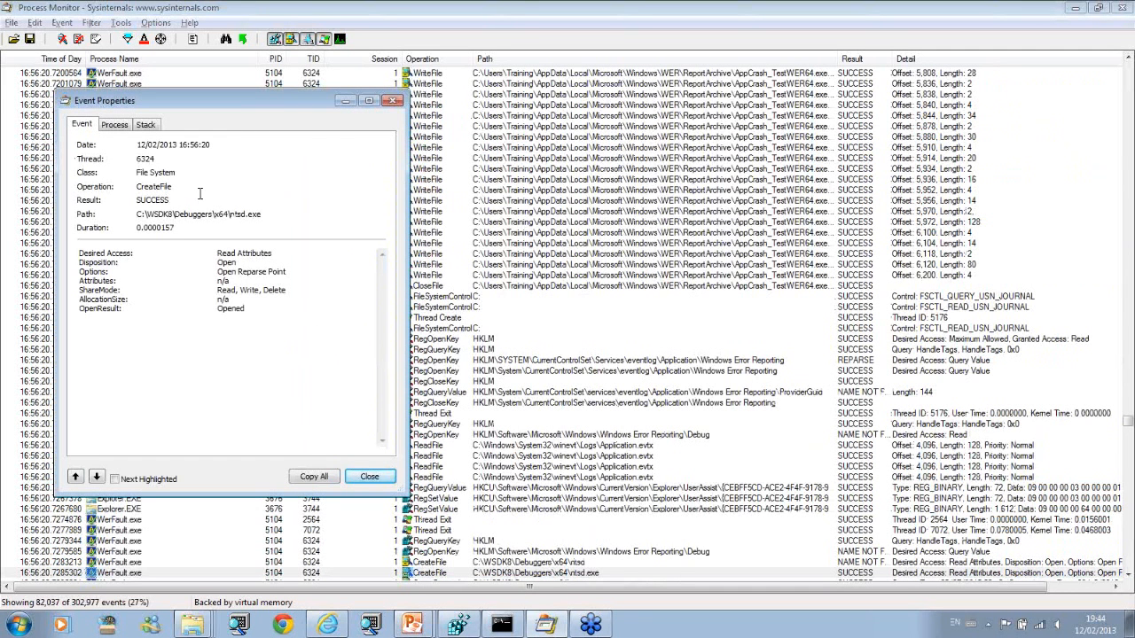
{"action": "left_click_drag", "start_coordinate": [262, 215], "coordinate": [139, 218]}
{"action": "left_click", "coordinate": [392, 100]}
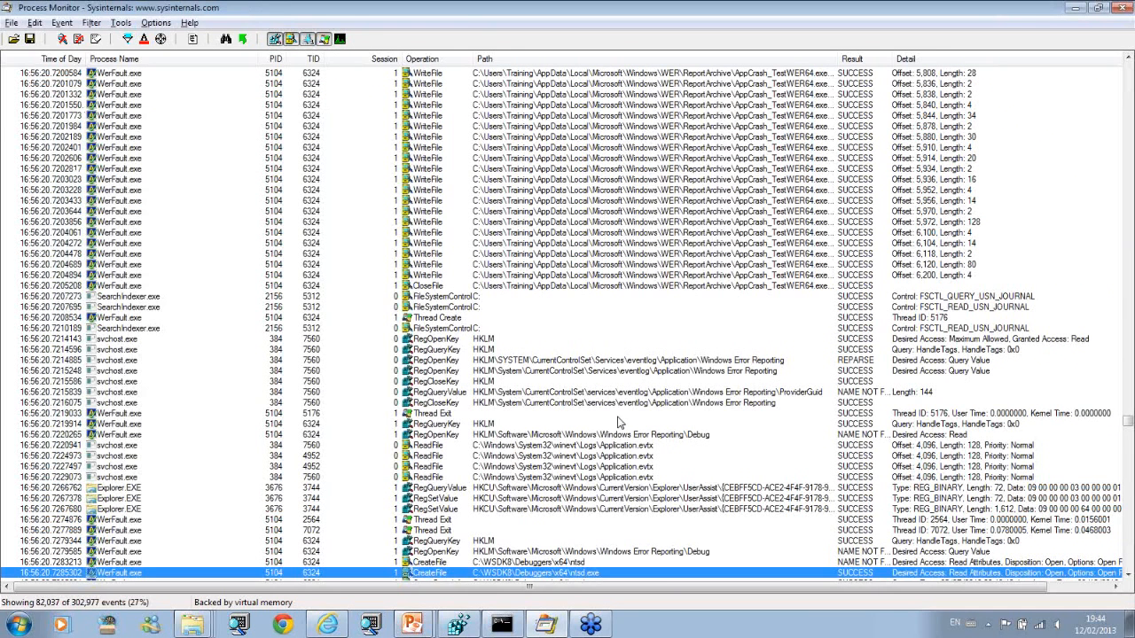
{"action": "left_click", "coordinate": [615, 404]}
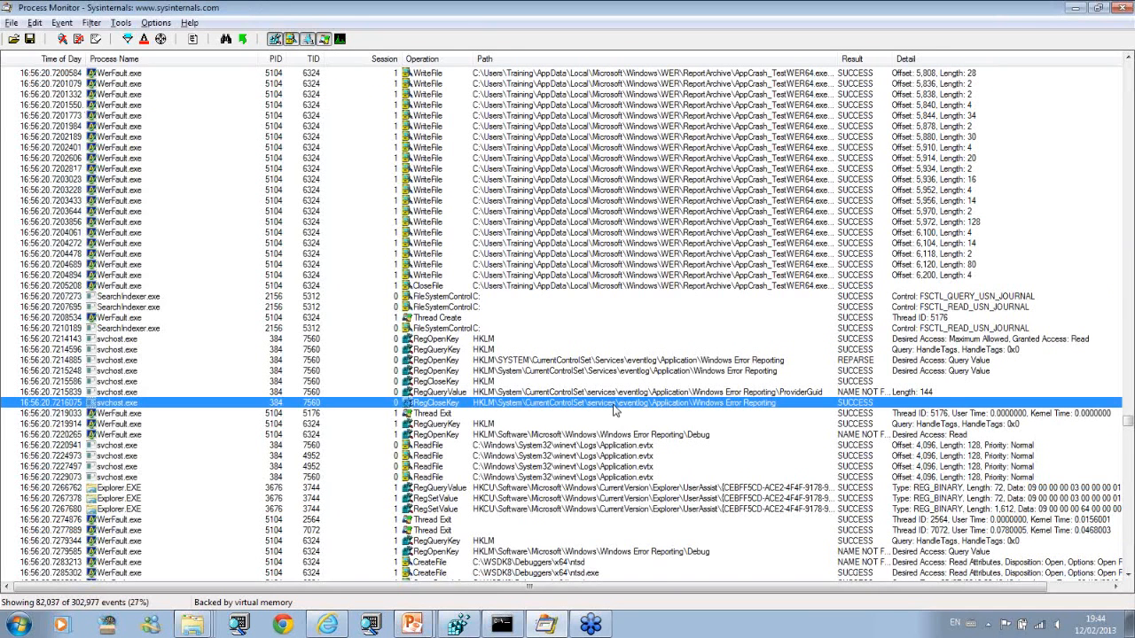
{"action": "scroll", "coordinate": [568, 537], "scroll_direction": "down", "scroll_amount": 1}
{"action": "scroll", "coordinate": [567, 539], "scroll_direction": "up", "scroll_amount": 14}
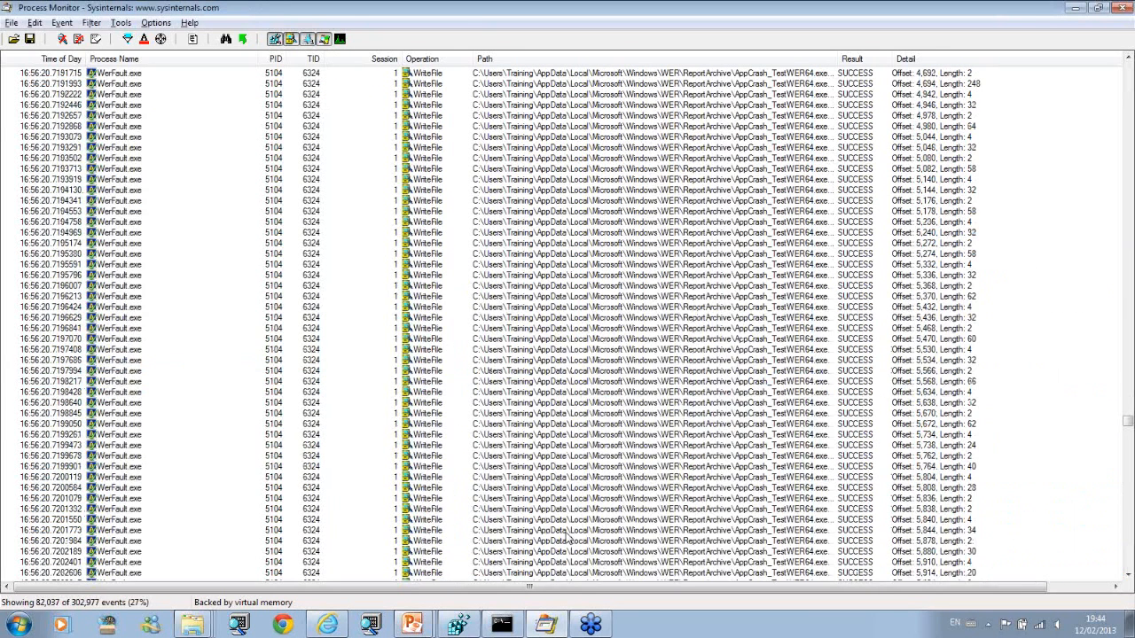
Step: In Registry Editor, remove the C:\WSDK8\Debuggers\x86\ prefix from the Wow6432Node AeDebug Debugger value so the command starts with ntsd
{"action": "left_click", "coordinate": [458, 626]}
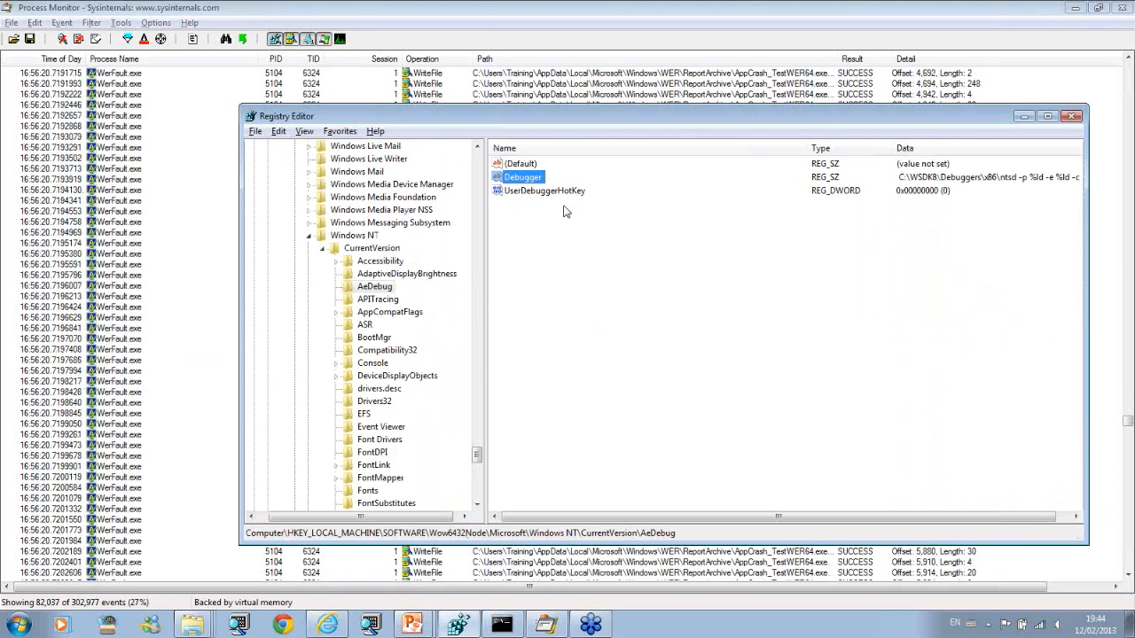
{"action": "double_click", "coordinate": [523, 177]}
{"action": "left_click", "coordinate": [353, 248]}
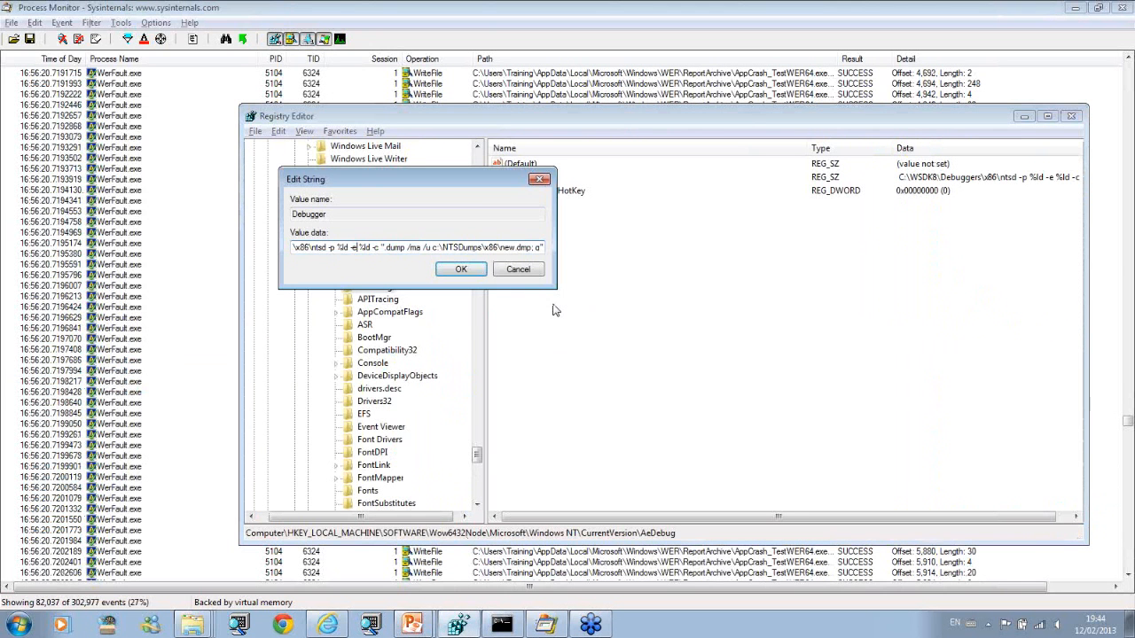
{"action": "key", "text": "Home"}
{"action": "key", "text": "shift+Right"}
{"action": "key", "text": "shift+Right"}
{"action": "key", "text": "shift+Right"}
{"action": "key", "text": "shift+Right"}
{"action": "key", "text": "shift+Right"}
{"action": "key", "text": "shift+Right"}
{"action": "key", "text": "shift+Right"}
{"action": "key", "text": "shift+Right"}
{"action": "key", "text": "shift+Right"}
{"action": "key", "text": "shift+Right"}
{"action": "key", "text": "shift+Right"}
{"action": "key", "text": "shift+Right"}
{"action": "key", "text": "shift+Right"}
{"action": "key", "text": "shift+Right"}
{"action": "key", "text": "shift+Right"}
{"action": "key", "text": "shift+Right"}
{"action": "key", "text": "shift+Right"}
{"action": "key", "text": "shift+Right"}
{"action": "key", "text": "shift+Right"}
{"action": "key", "text": "shift+Right"}
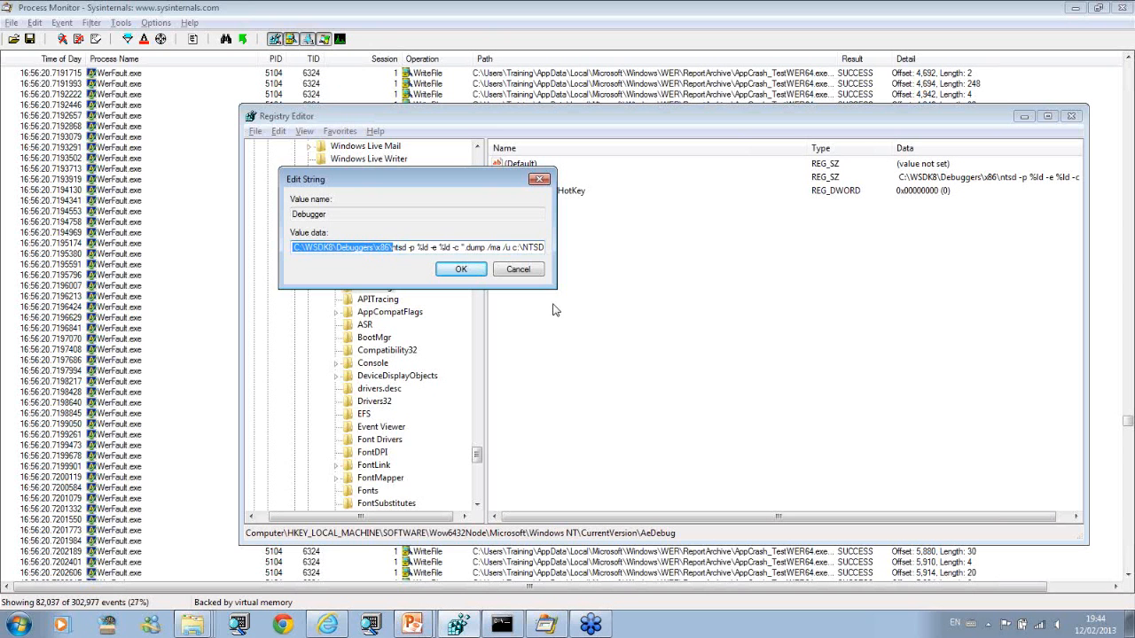
{"action": "key", "text": "Delete"}
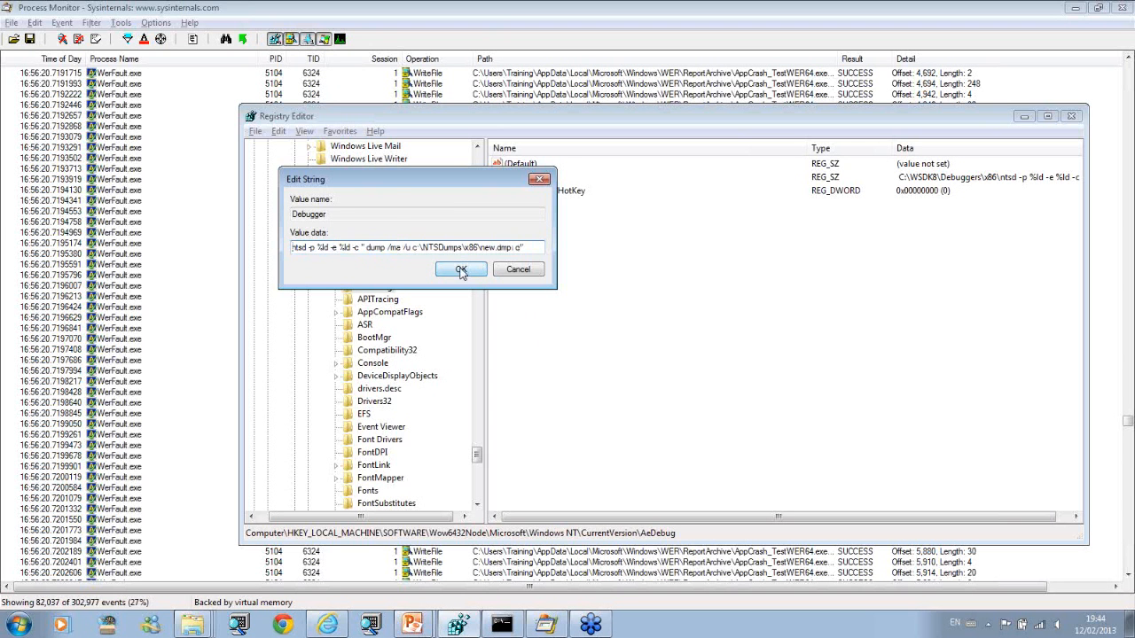
{"action": "left_click", "coordinate": [461, 271]}
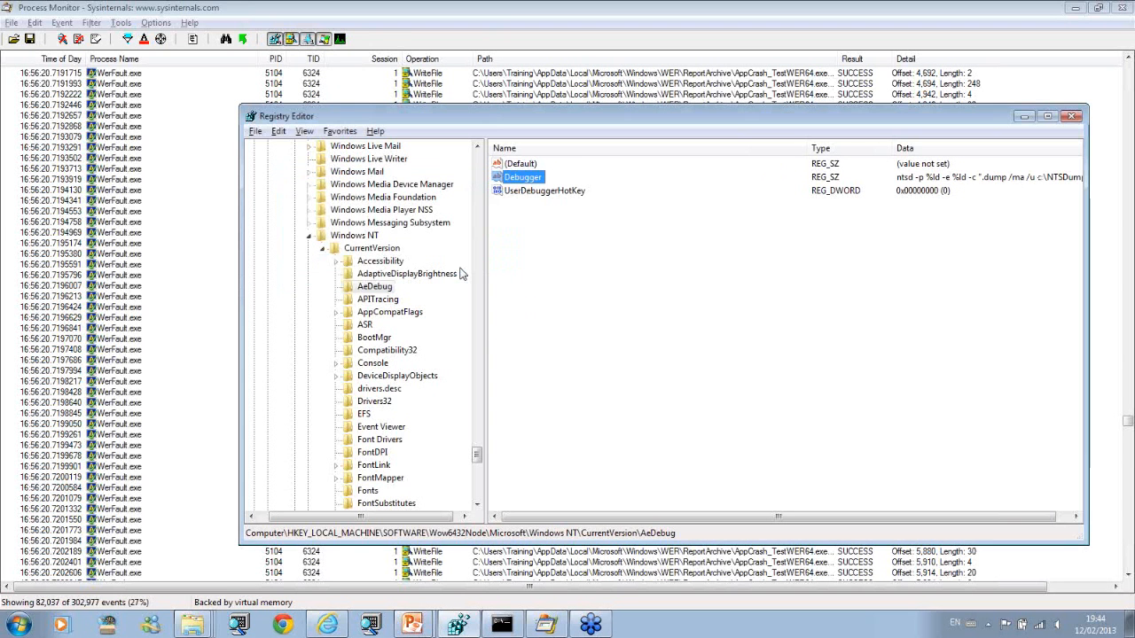
Step: Switch to Windows Explorer and find the open folder window for C:\WSDK8\Debuggers\x86
{"action": "right_click", "coordinate": [189, 630]}
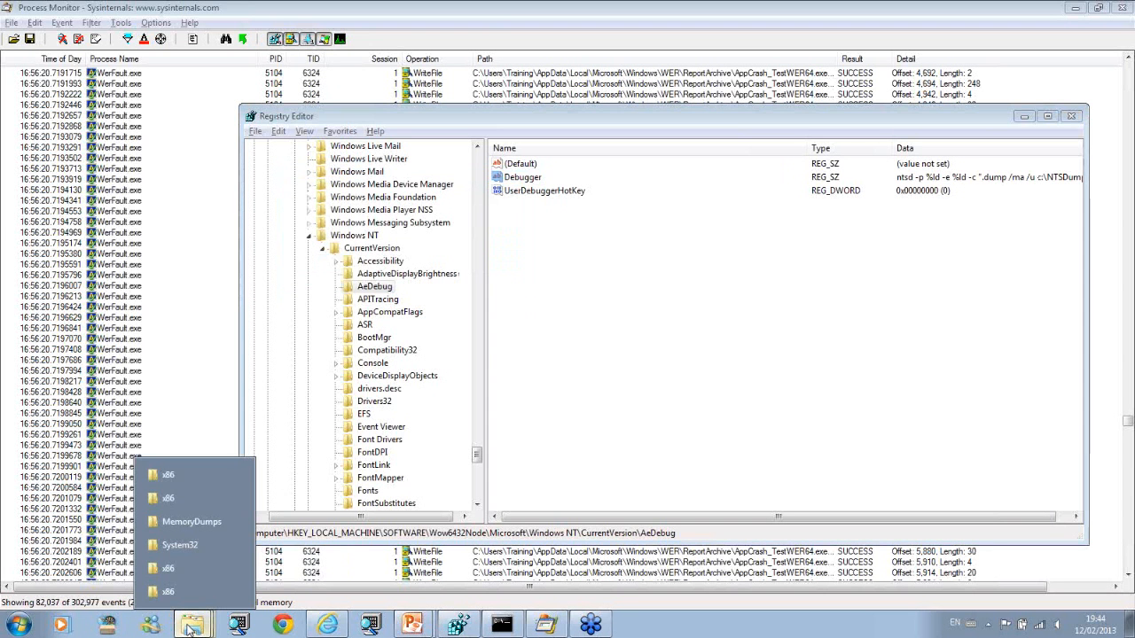
{"action": "left_click", "coordinate": [182, 503]}
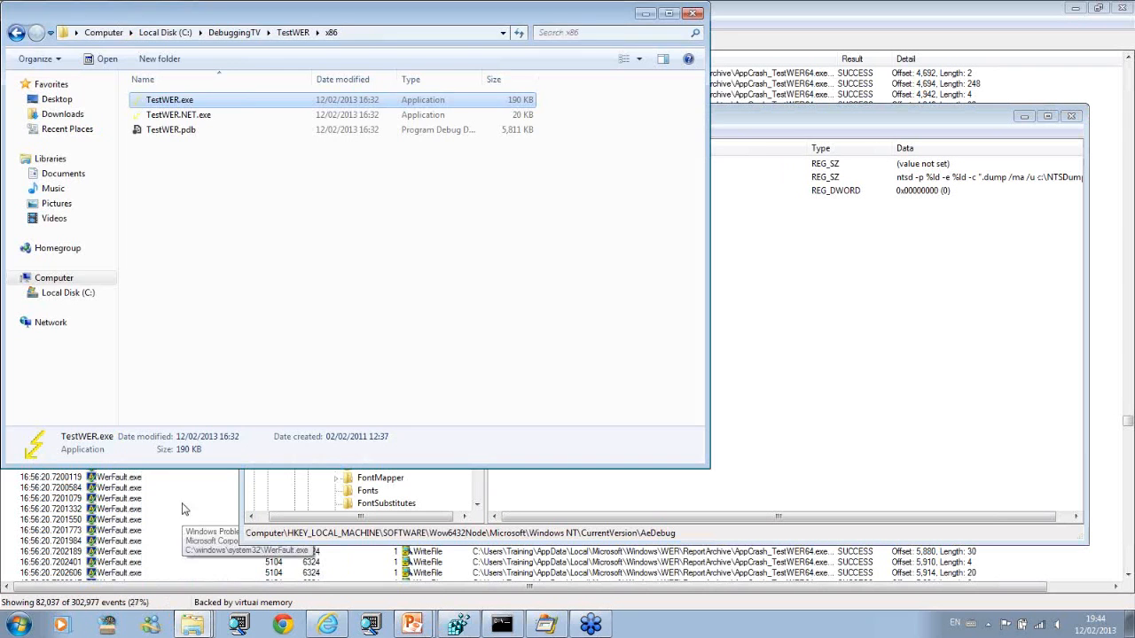
{"action": "right_click", "coordinate": [180, 631]}
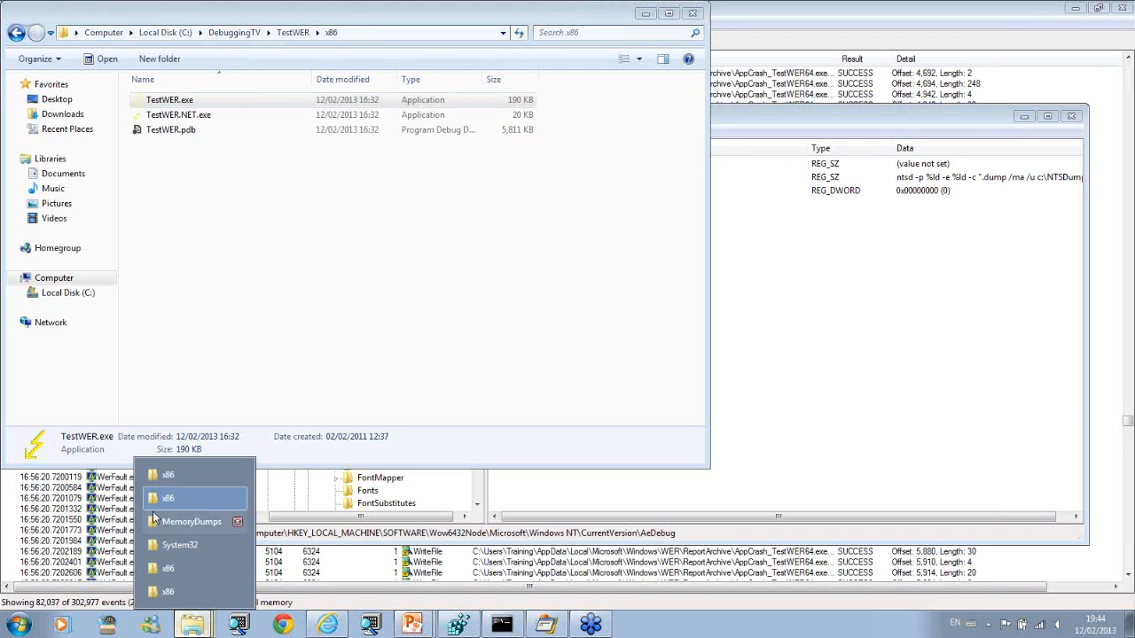
{"action": "left_click", "coordinate": [191, 474]}
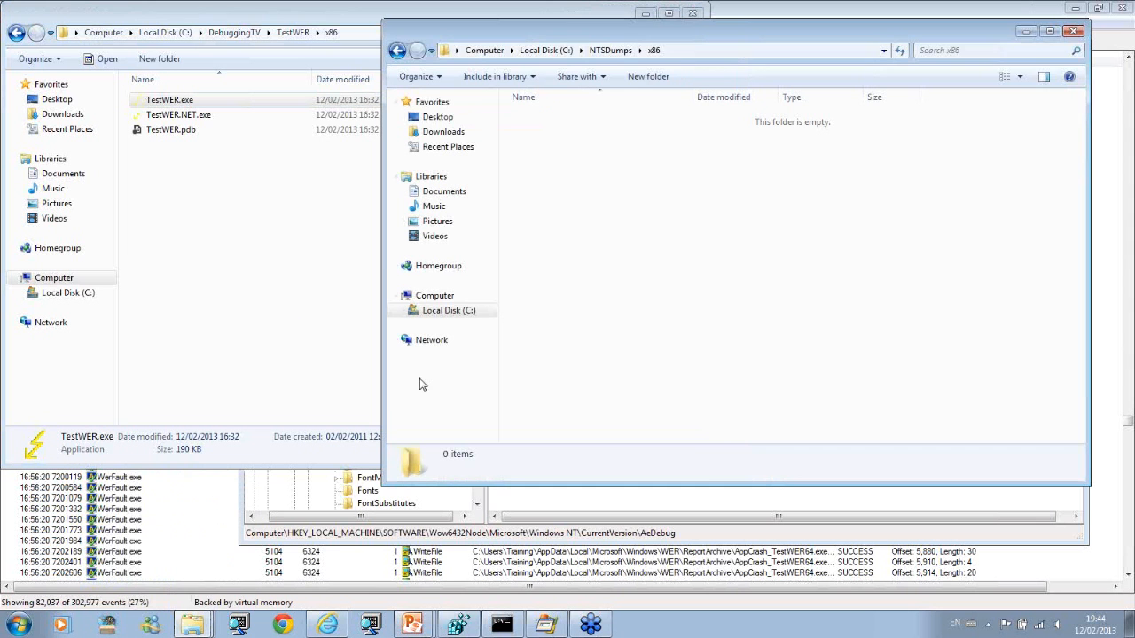
{"action": "right_click", "coordinate": [193, 626]}
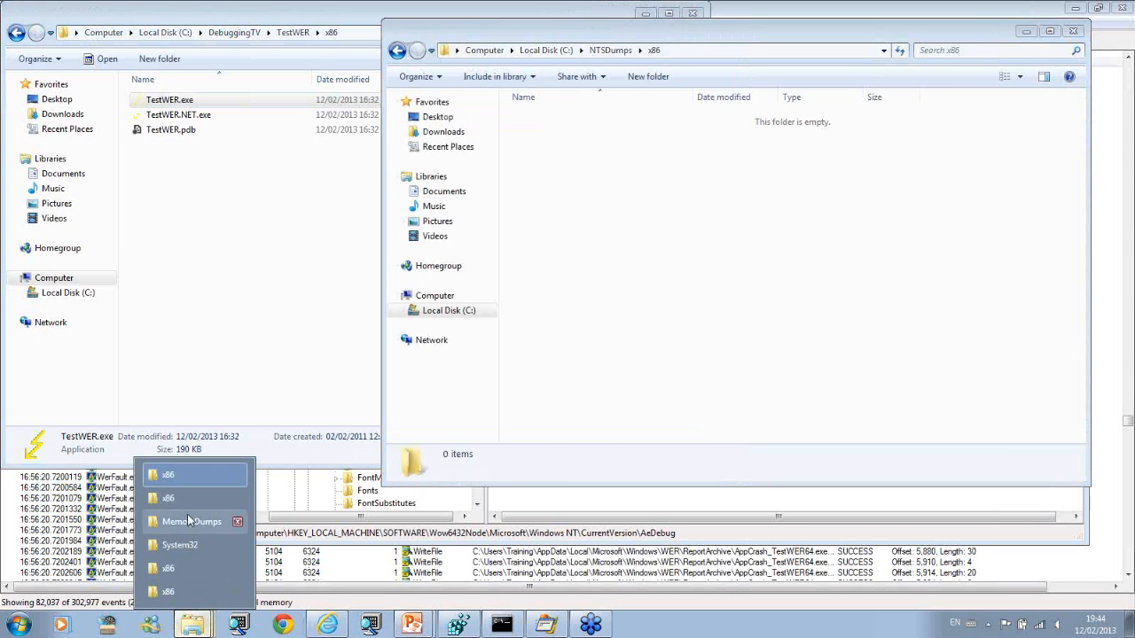
{"action": "left_click", "coordinate": [192, 565]}
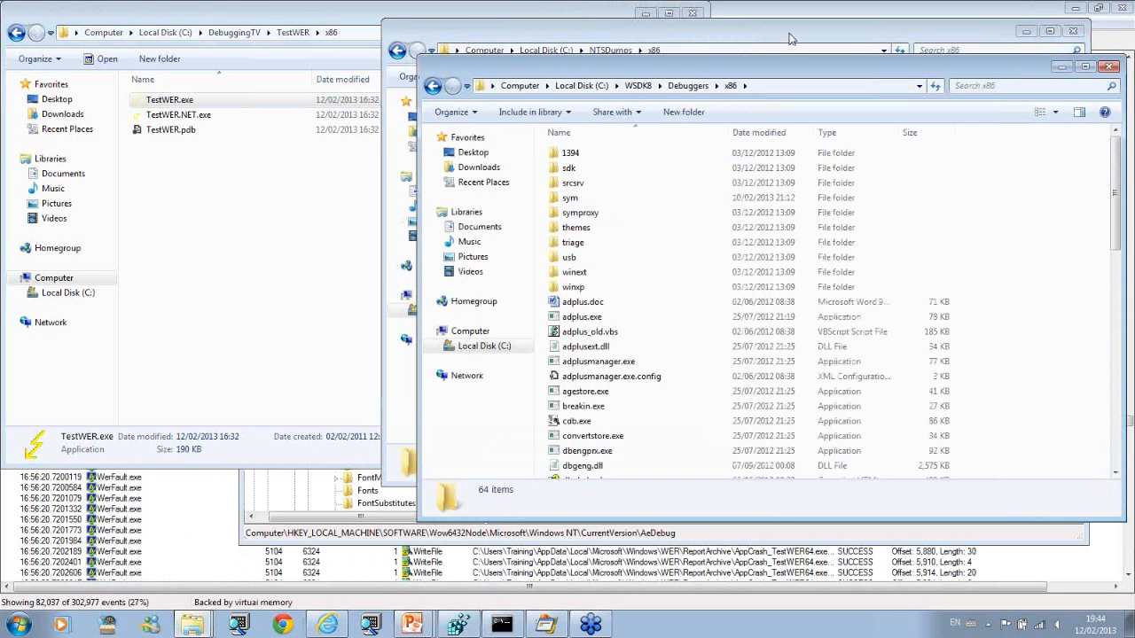
{"action": "left_click", "coordinate": [780, 86]}
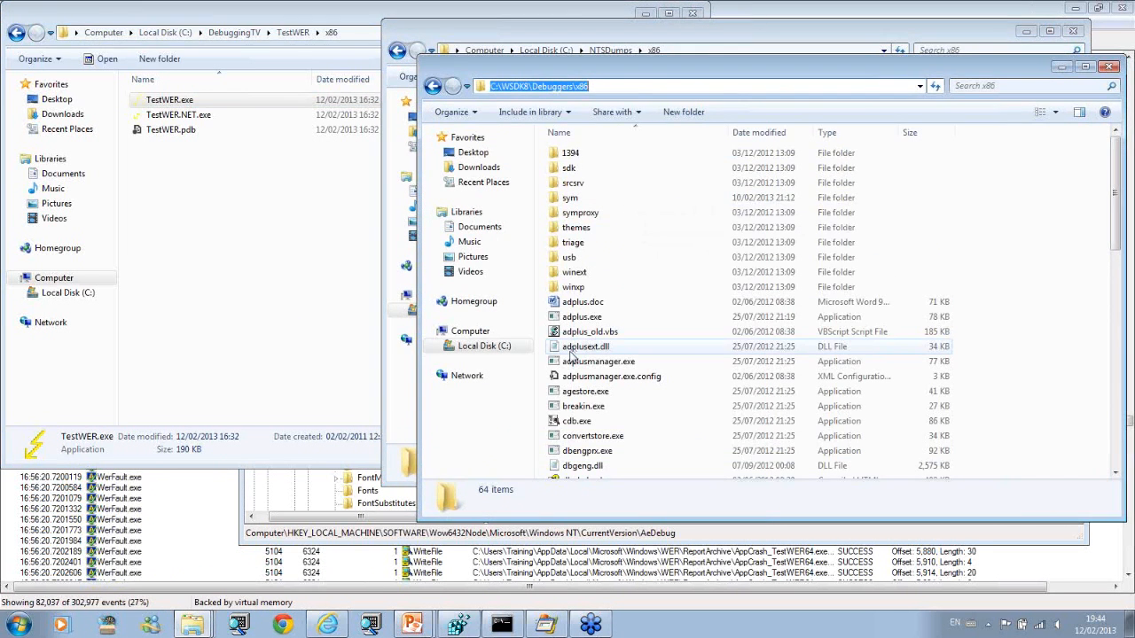
Step: Copy ntsd.exe from C:\WSDK8\Debuggers\x86 into the C:\Windows\System32 folder
{"action": "left_click", "coordinate": [587, 407]}
{"action": "key", "text": "n"}
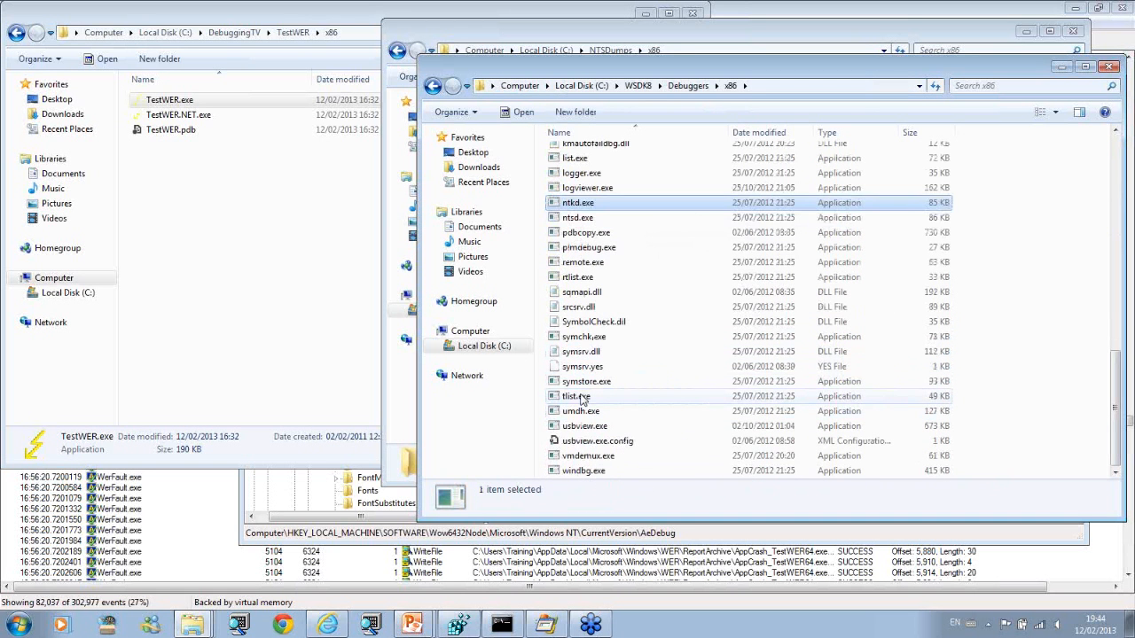
{"action": "key", "text": "t"}
{"action": "key", "text": "s"}
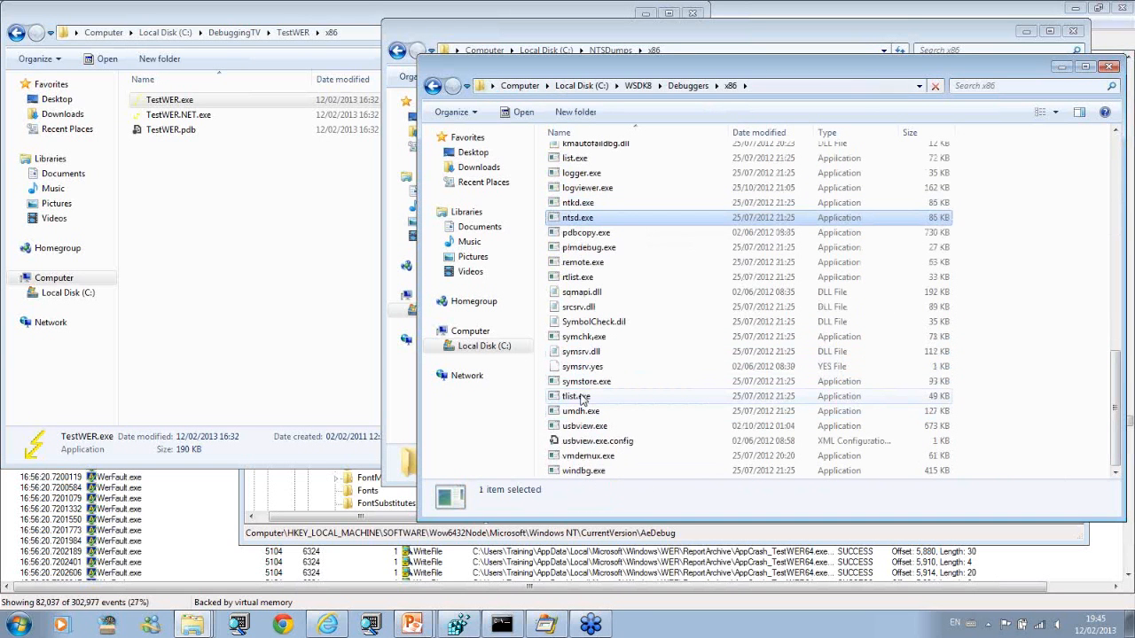
{"action": "mouse_move", "coordinate": [186, 612]}
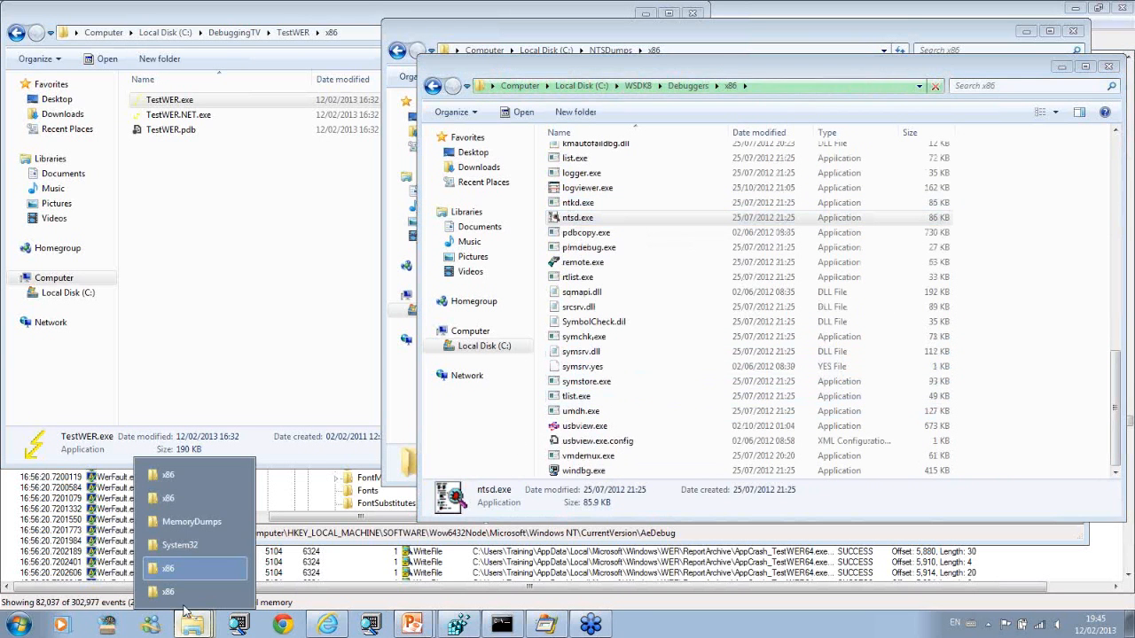
{"action": "left_click", "coordinate": [182, 544]}
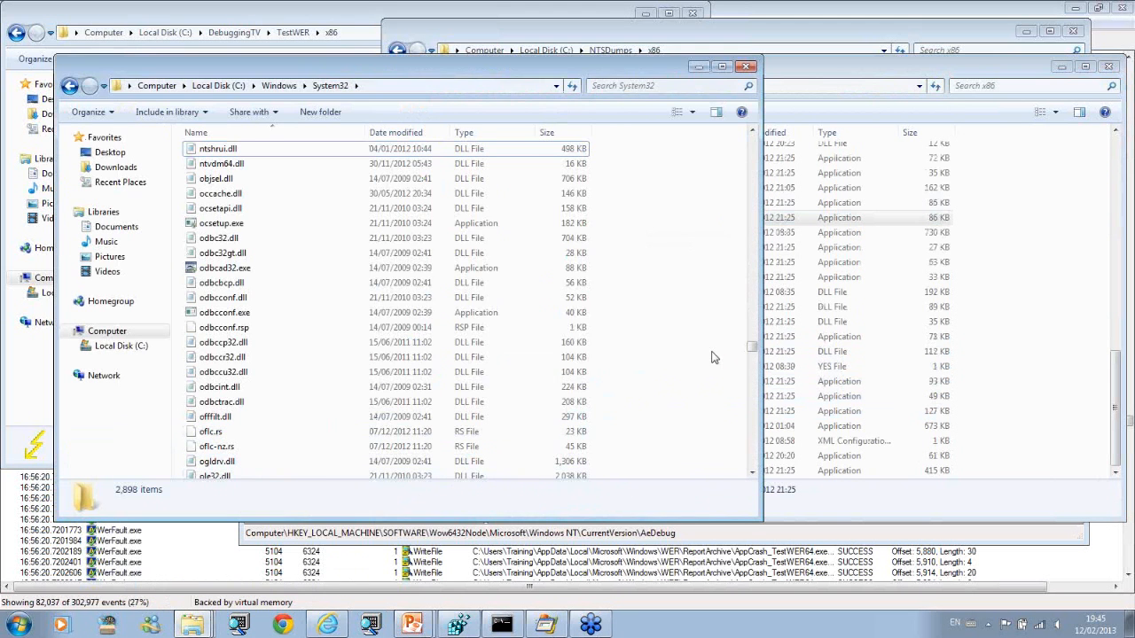
{"action": "left_click_drag", "start_coordinate": [714, 358], "coordinate": [714, 357]}
{"action": "left_click", "coordinate": [541, 370]}
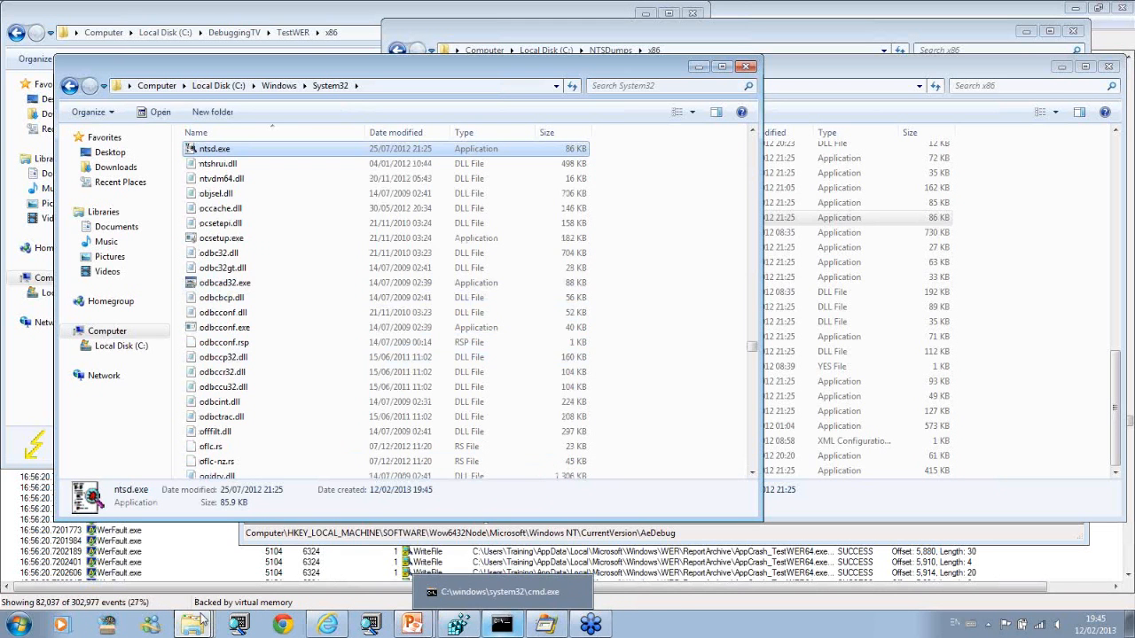
Step: Run TestWER.exe from the TestWER x86 folder, trigger its crash and choose to debug the program
{"action": "mouse_move", "coordinate": [203, 621]}
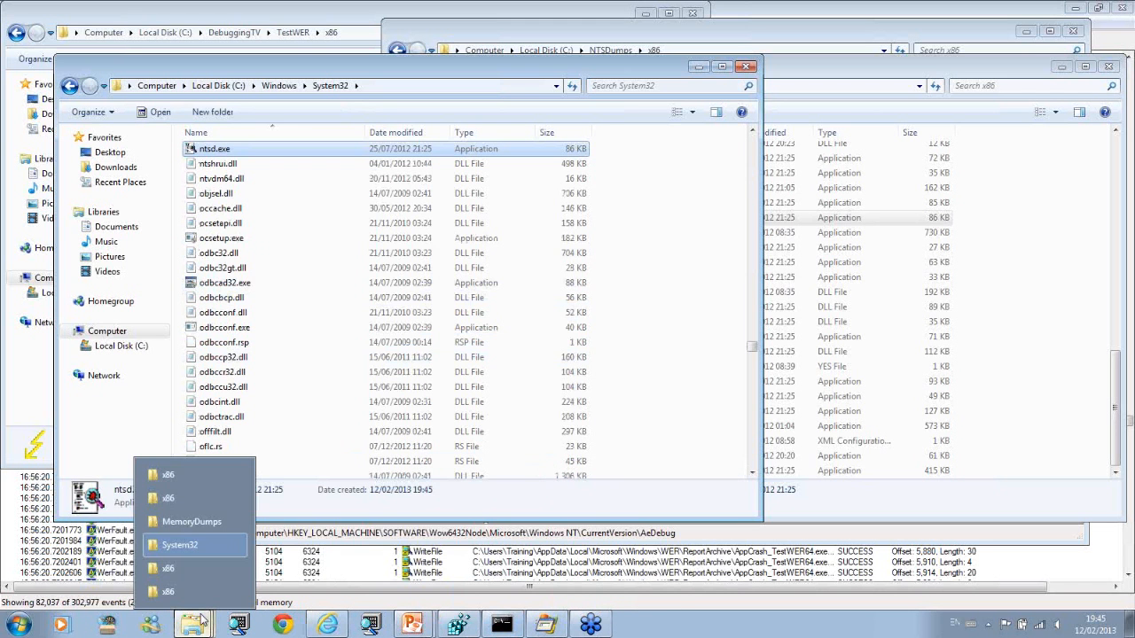
{"action": "left_click", "coordinate": [201, 482]}
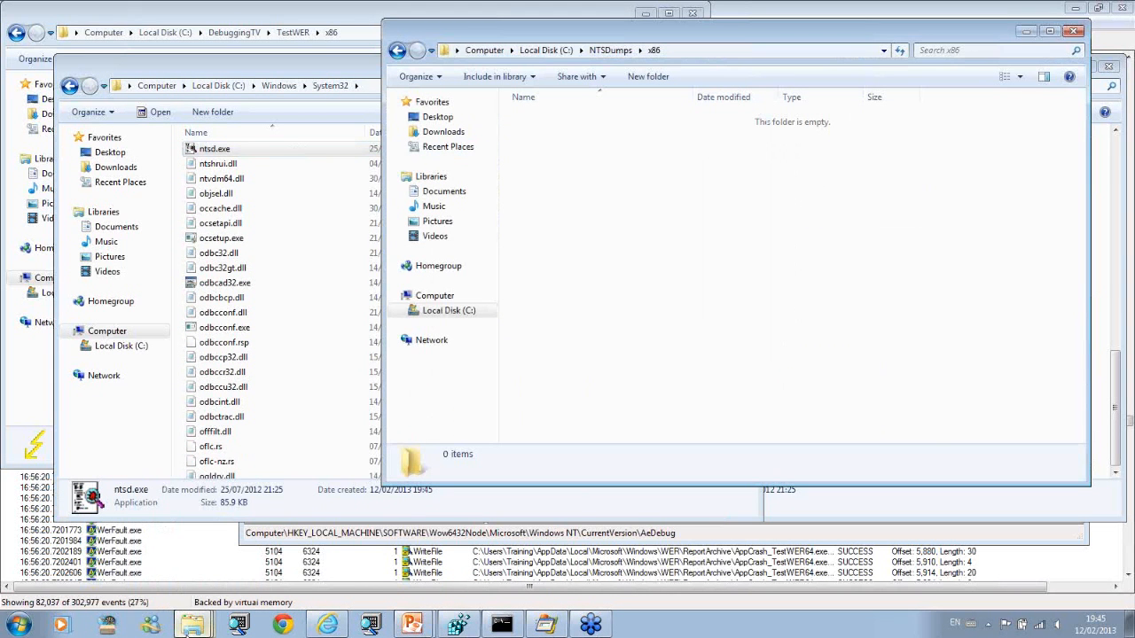
{"action": "mouse_move", "coordinate": [192, 625]}
{"action": "left_click", "coordinate": [189, 500]}
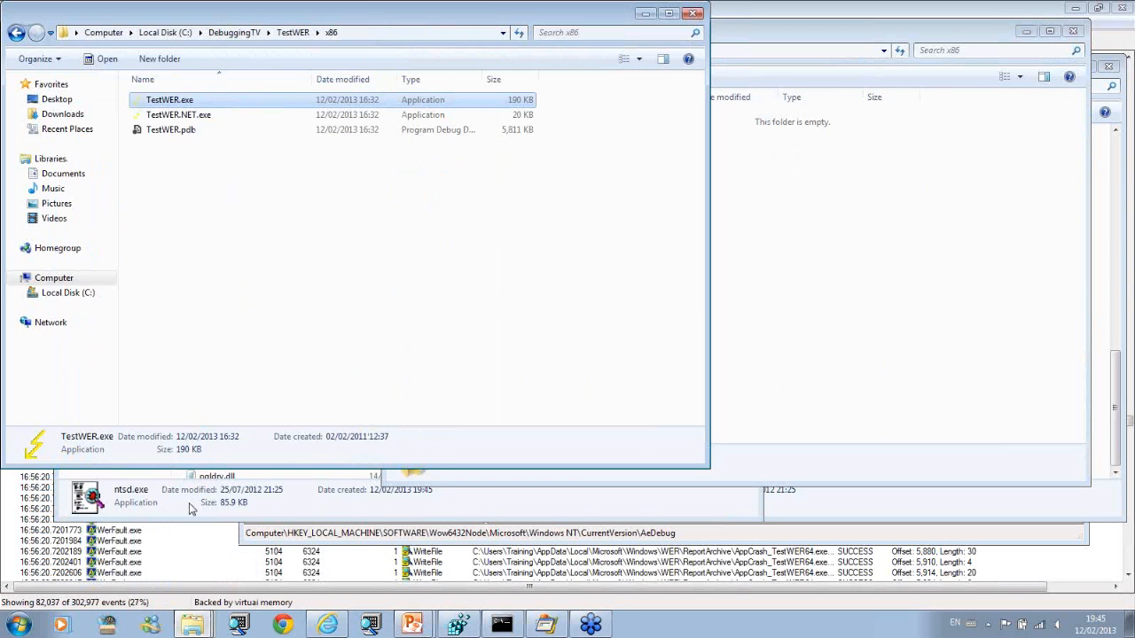
{"action": "double_click", "coordinate": [217, 101]}
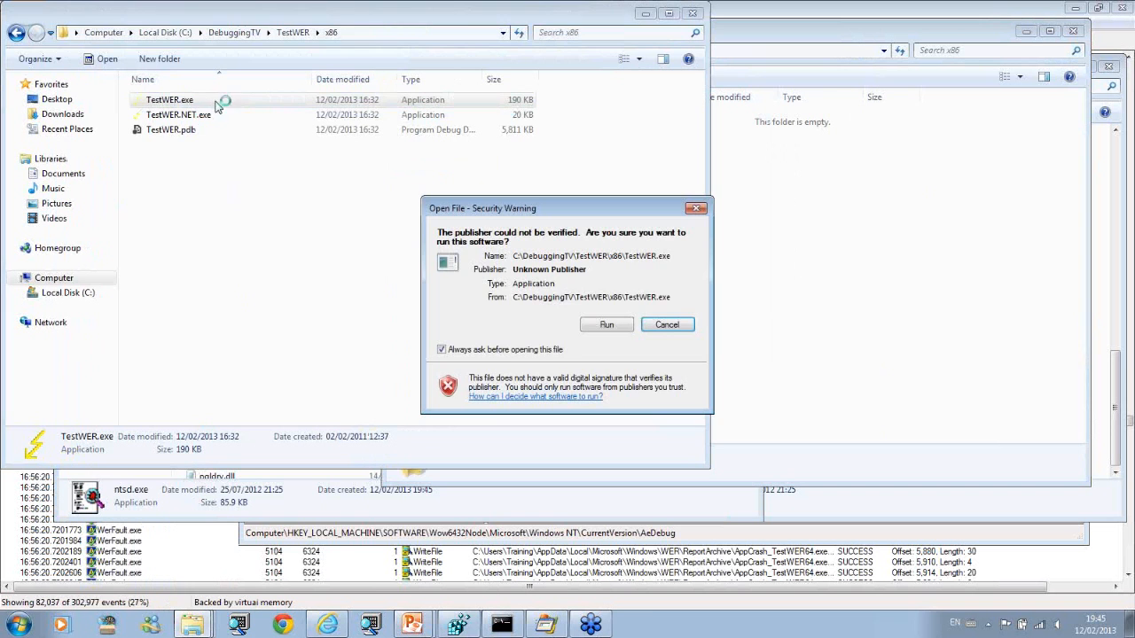
{"action": "left_click", "coordinate": [600, 325]}
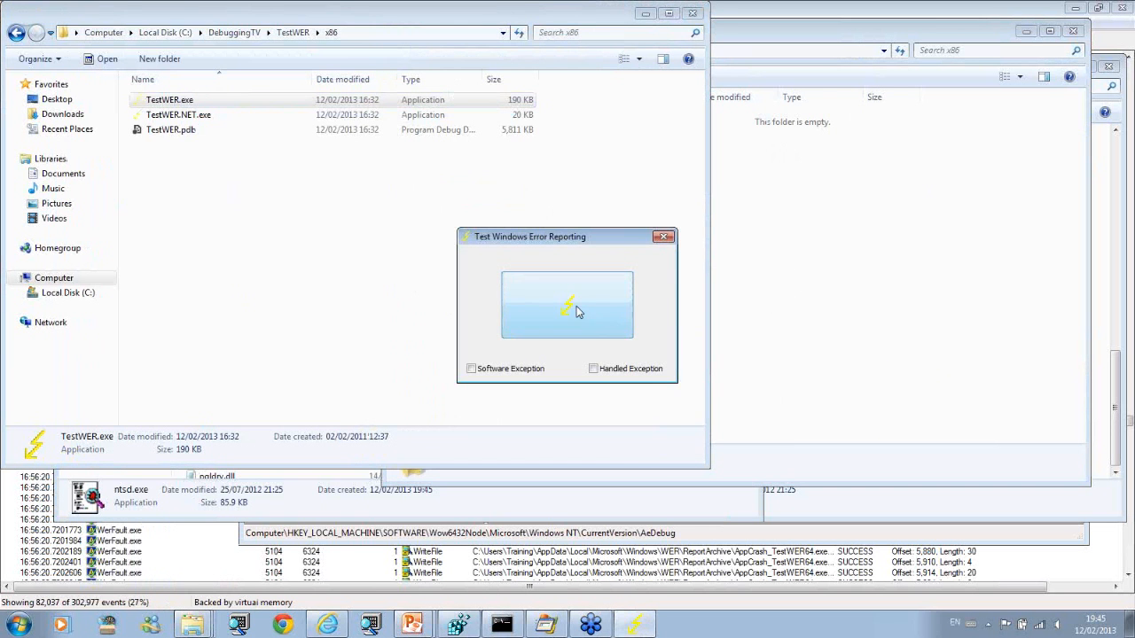
{"action": "left_click", "coordinate": [578, 310]}
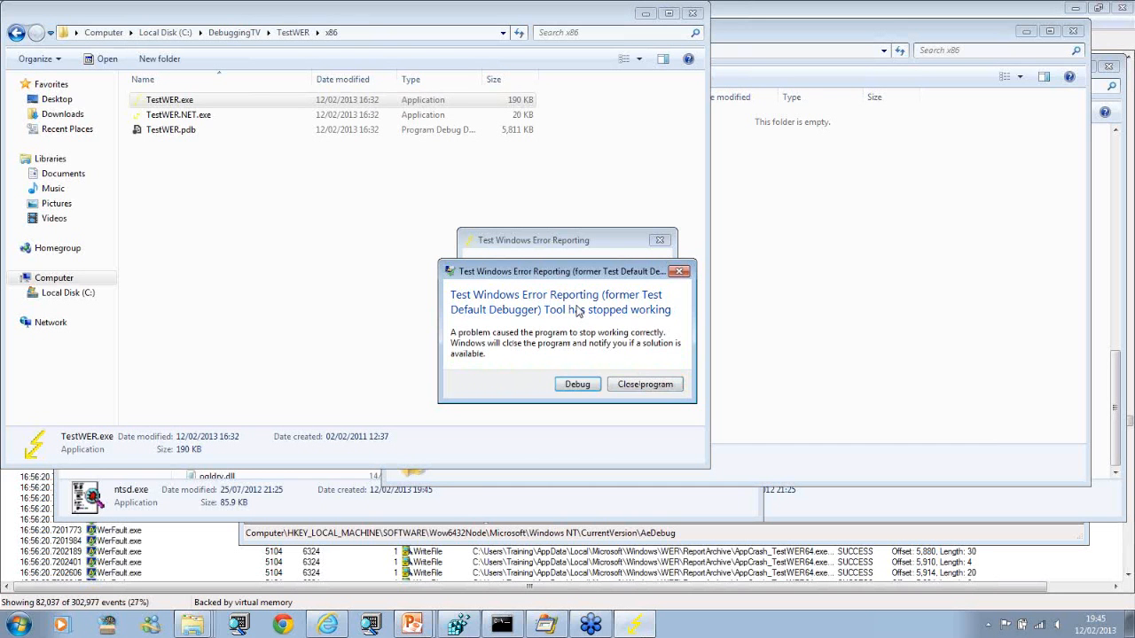
{"action": "left_click", "coordinate": [577, 384]}
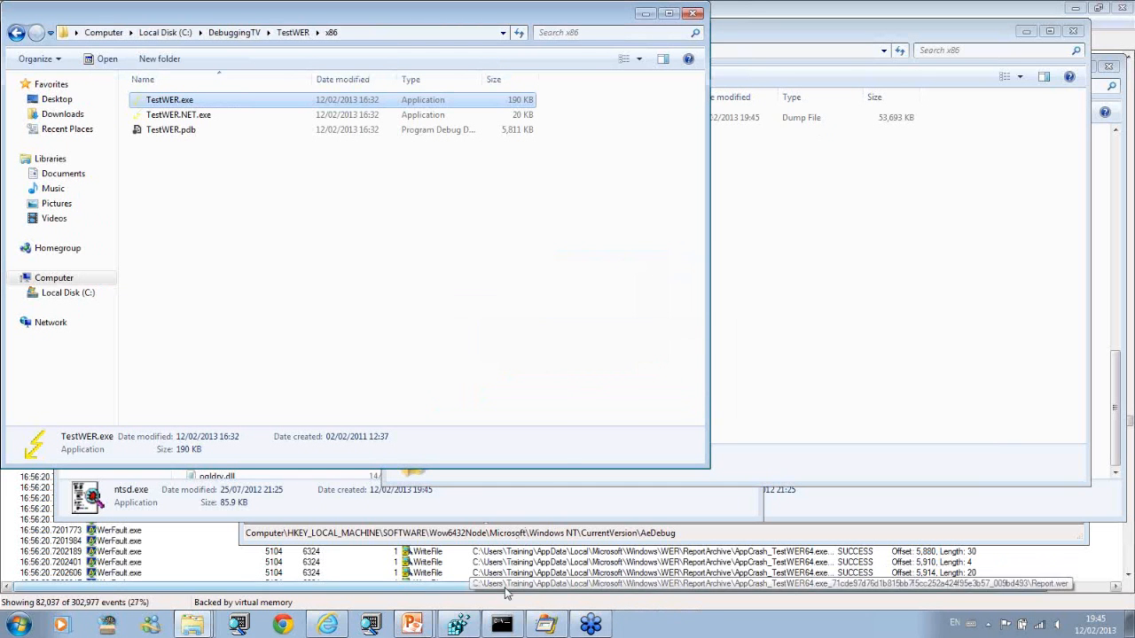
Step: Check the C:\NTSDumps\x86 folder for a new dump and examine the dump file's details
{"action": "right_click", "coordinate": [210, 624]}
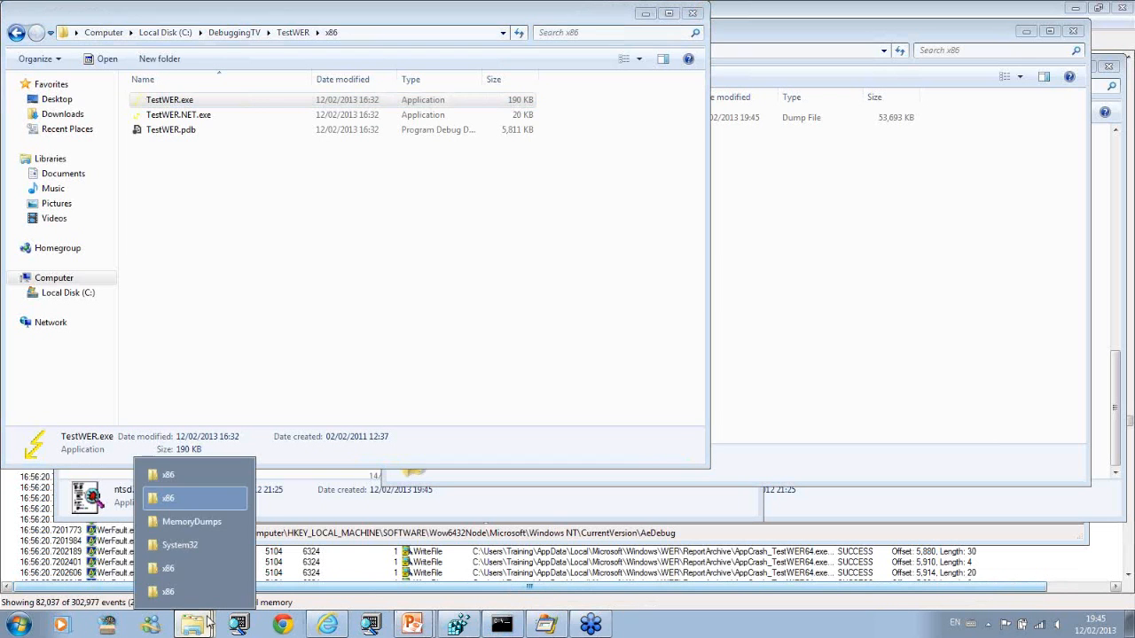
{"action": "left_click", "coordinate": [192, 472]}
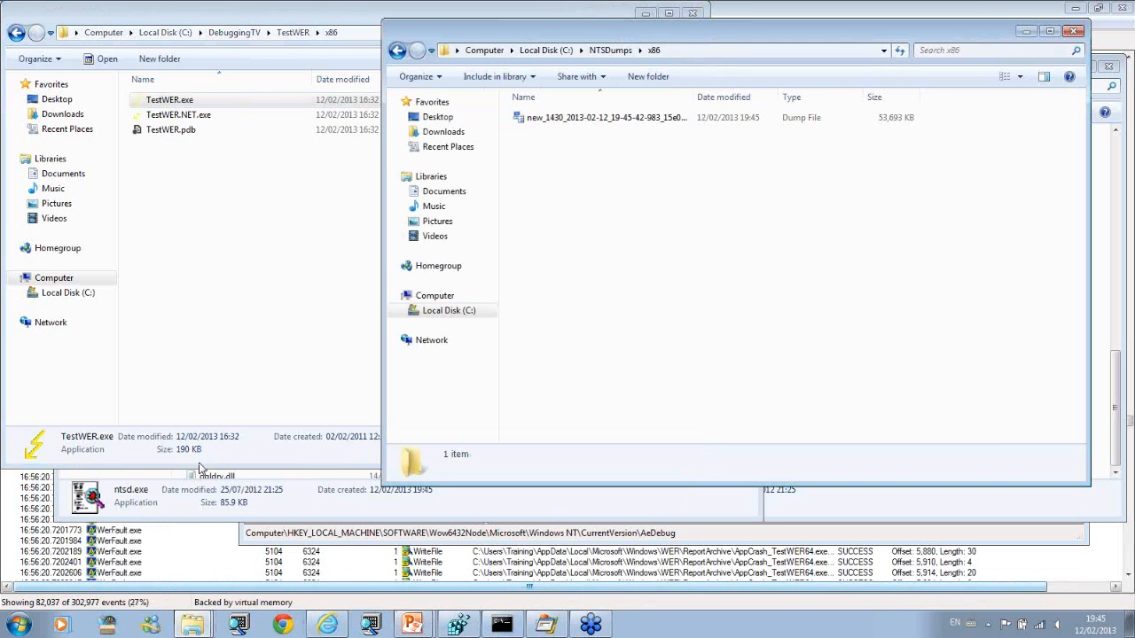
{"action": "left_click", "coordinate": [683, 51]}
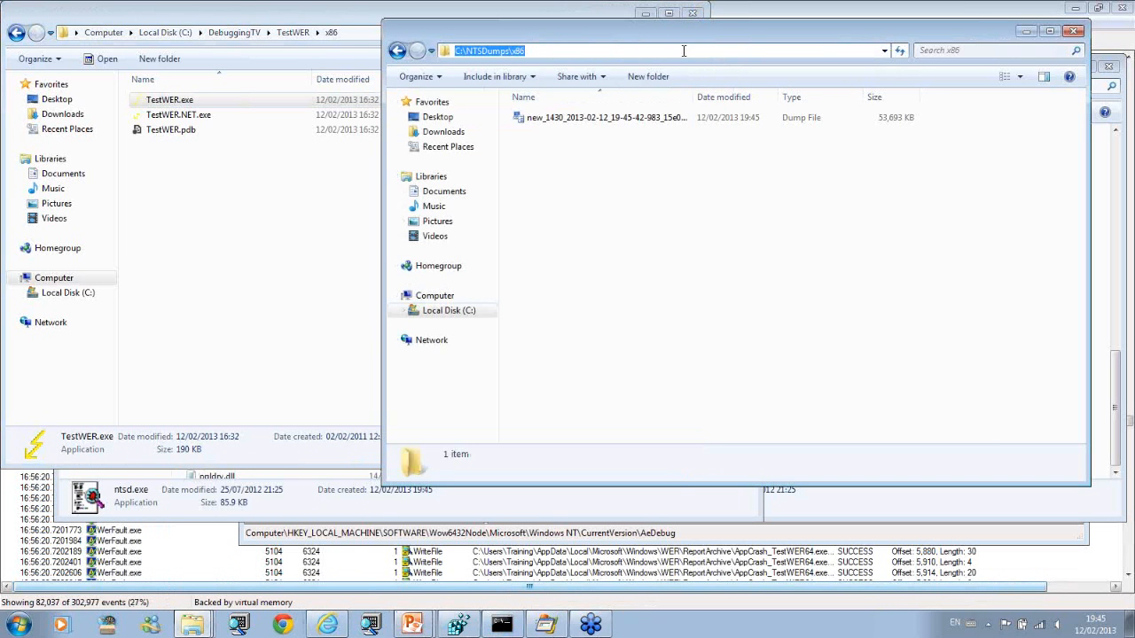
{"action": "left_click", "coordinate": [599, 126]}
{"action": "left_click", "coordinate": [611, 222]}
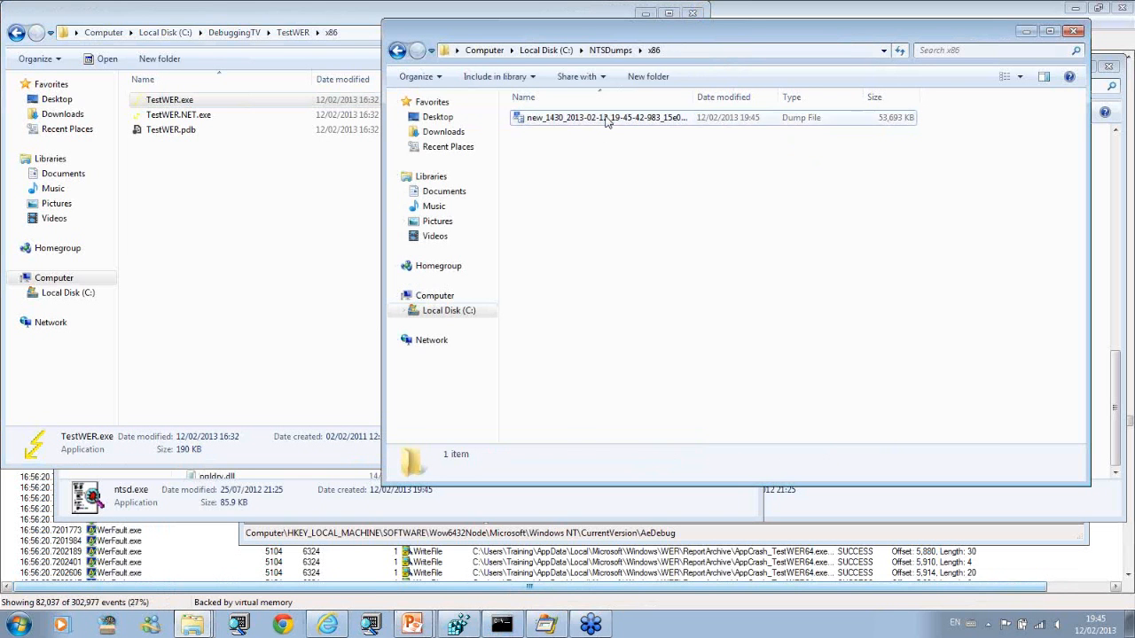
{"action": "left_click", "coordinate": [607, 122]}
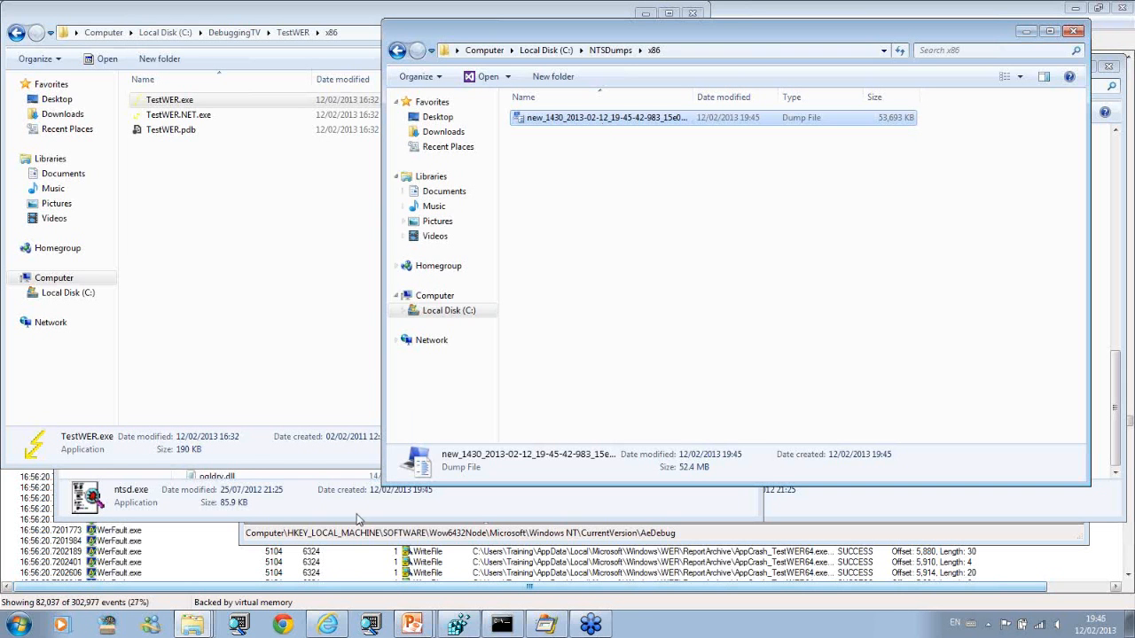
Step: Compare the dump file in C:\MemoryDumps with the one in C:\NTSDumps\x86
{"action": "left_click", "coordinate": [202, 625]}
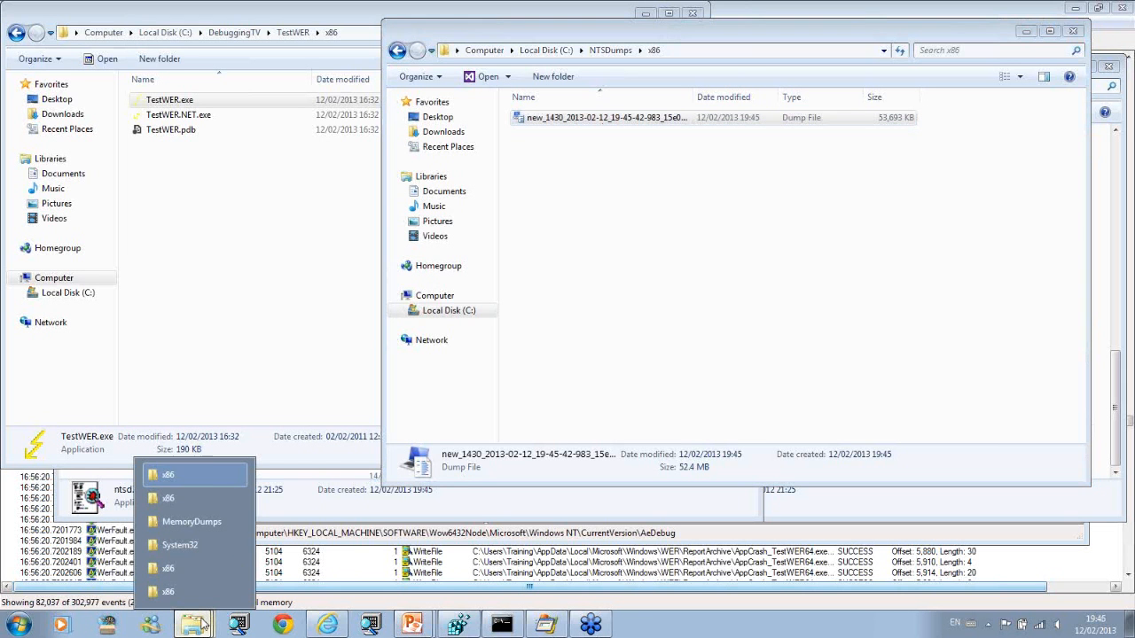
{"action": "left_click", "coordinate": [200, 521]}
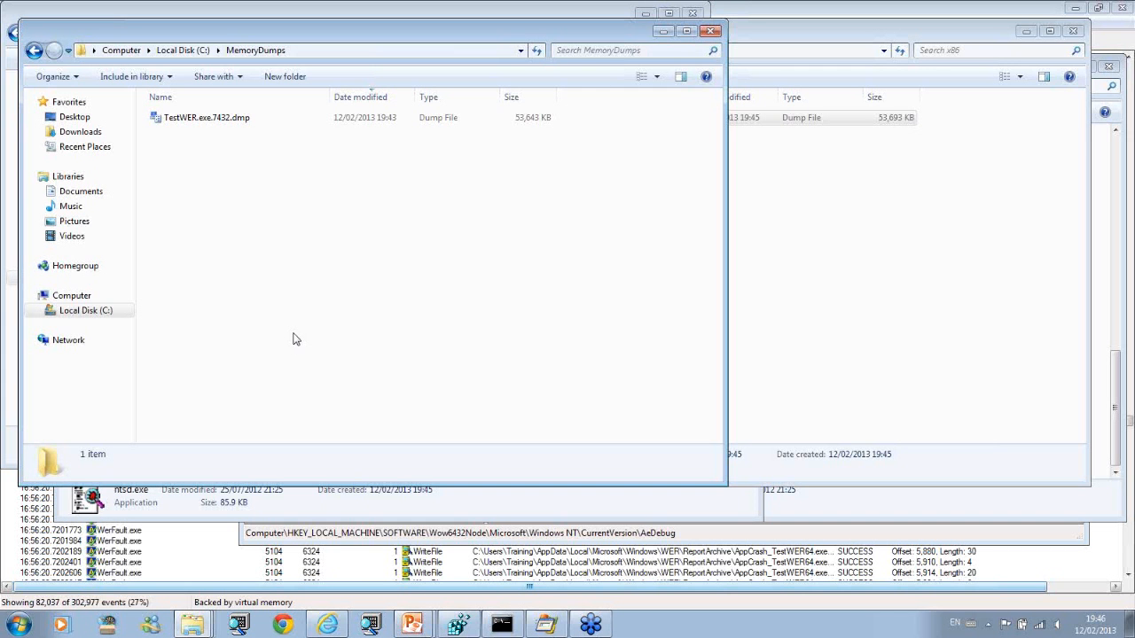
{"action": "left_click", "coordinate": [190, 623]}
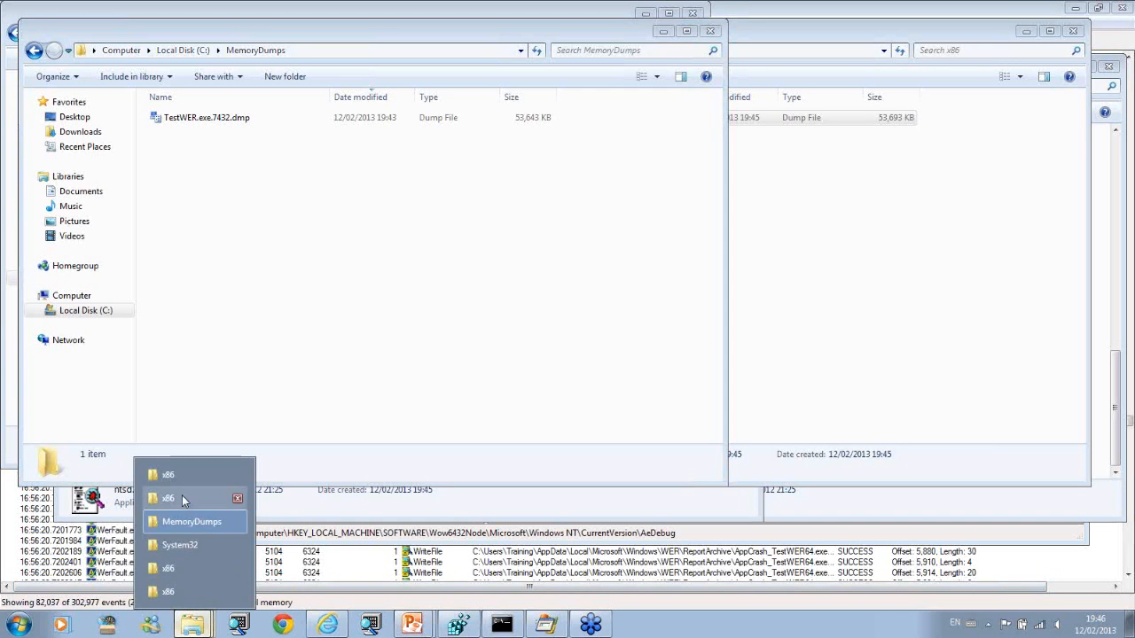
{"action": "left_click", "coordinate": [181, 496]}
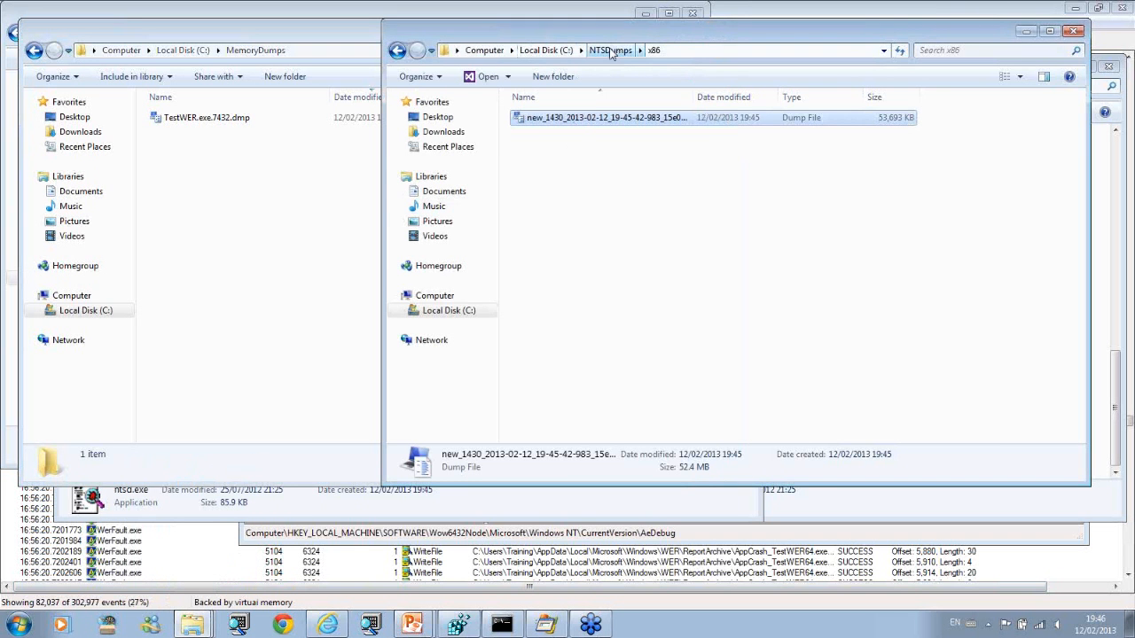
Step: Run TestWER64.exe from the TestWER x64 folder, trigger its crash and choose to debug the program
{"action": "left_click", "coordinate": [197, 623]}
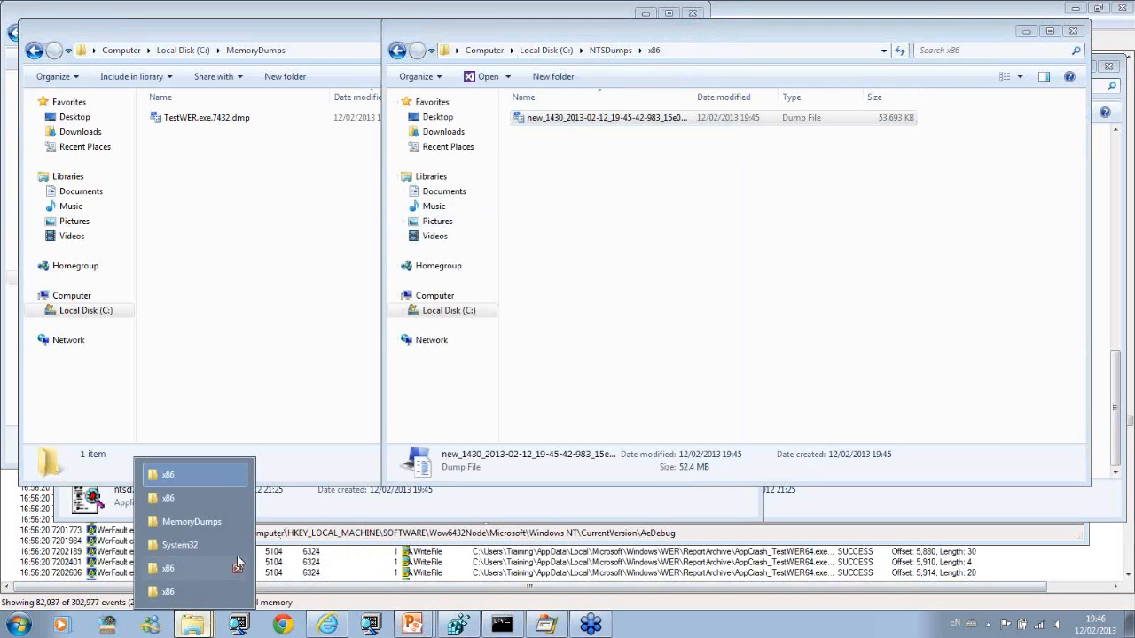
{"action": "left_click", "coordinate": [200, 502]}
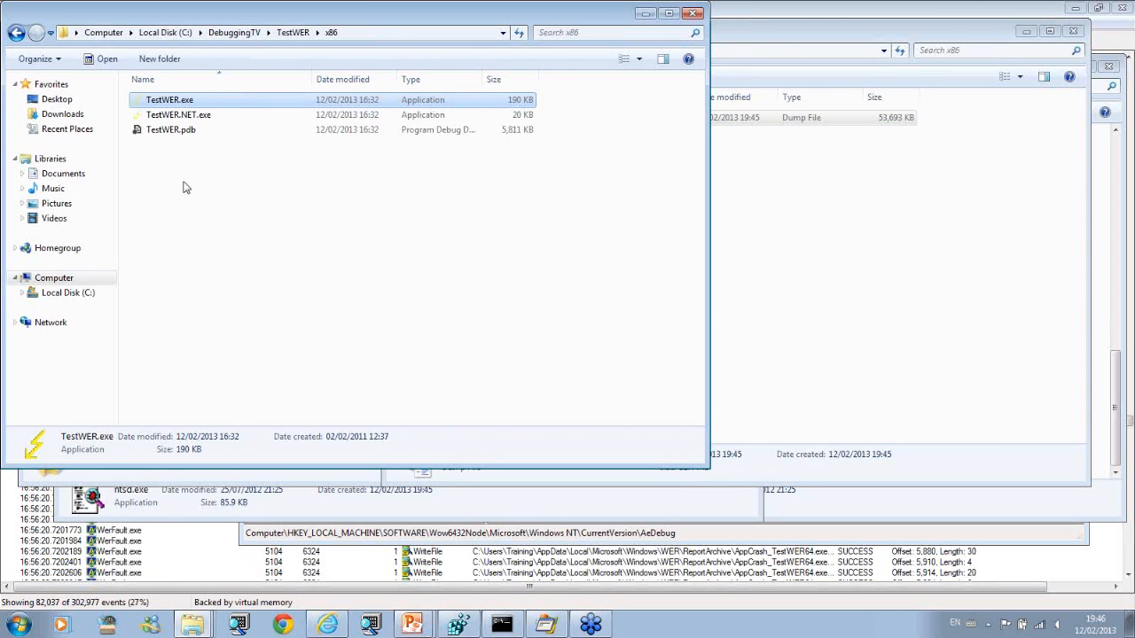
{"action": "left_click", "coordinate": [293, 32]}
{"action": "double_click", "coordinate": [172, 100]}
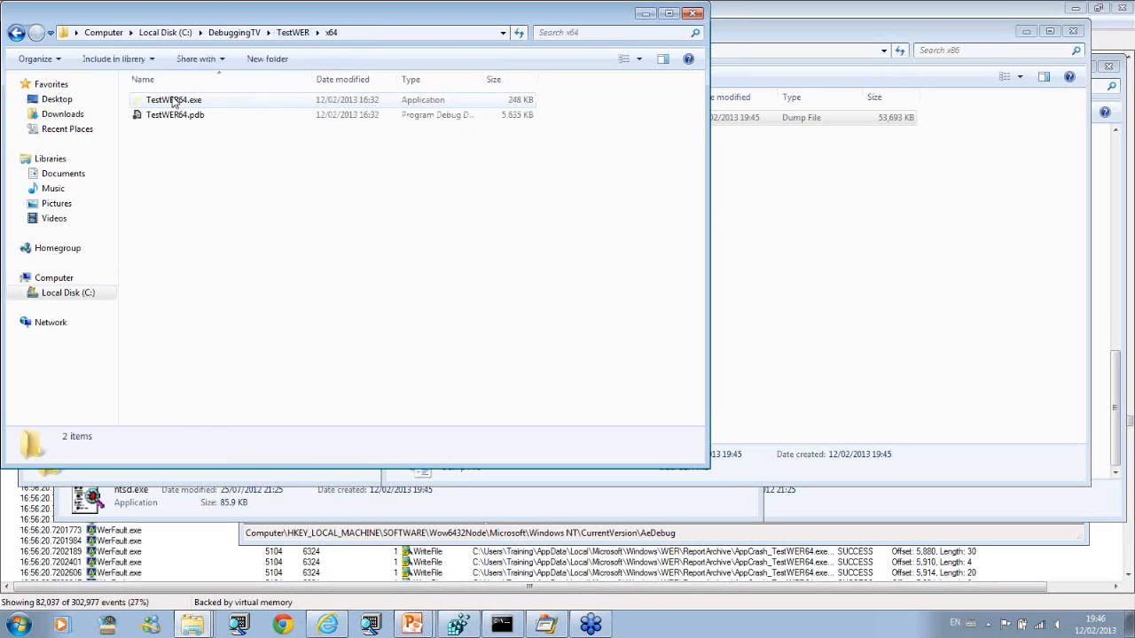
{"action": "double_click", "coordinate": [174, 102]}
{"action": "left_click", "coordinate": [607, 324]}
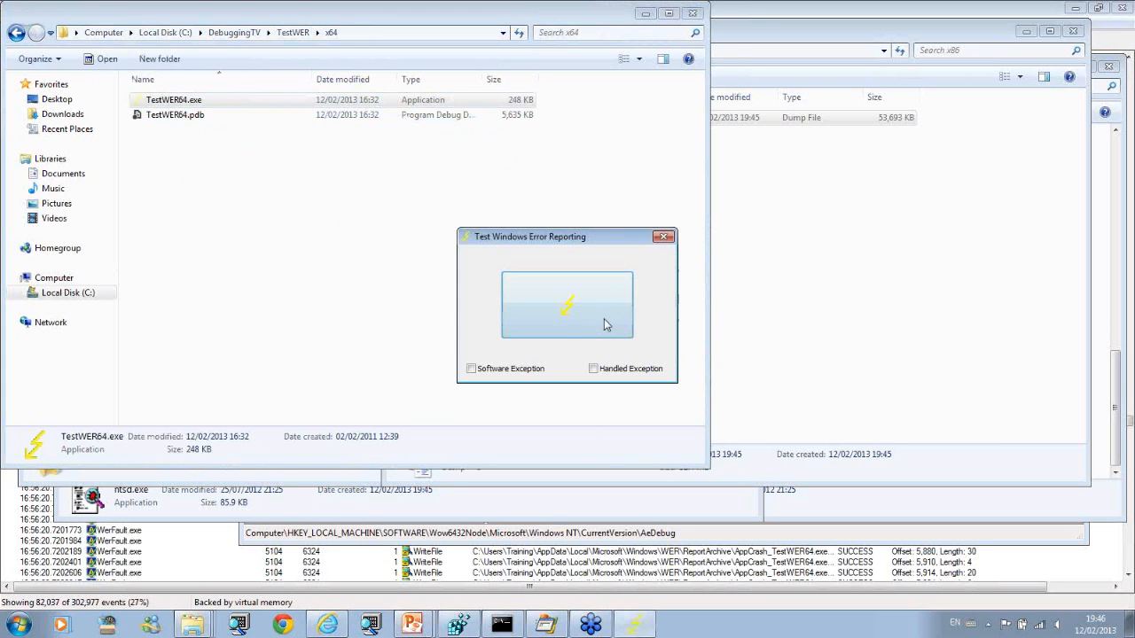
{"action": "left_click", "coordinate": [567, 307]}
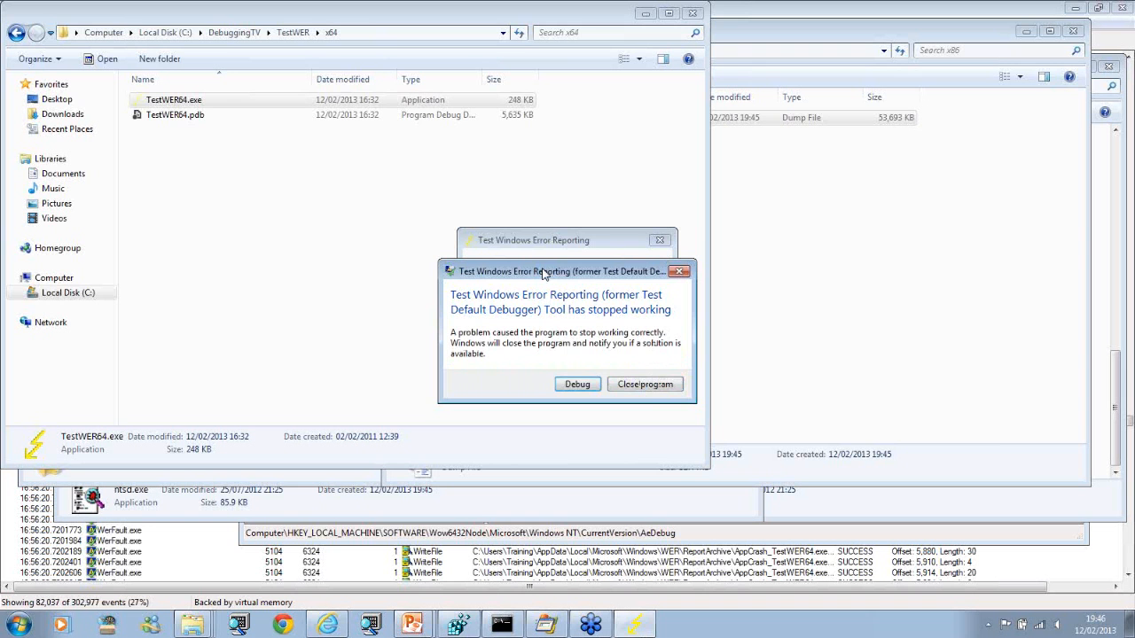
{"action": "left_click", "coordinate": [577, 386]}
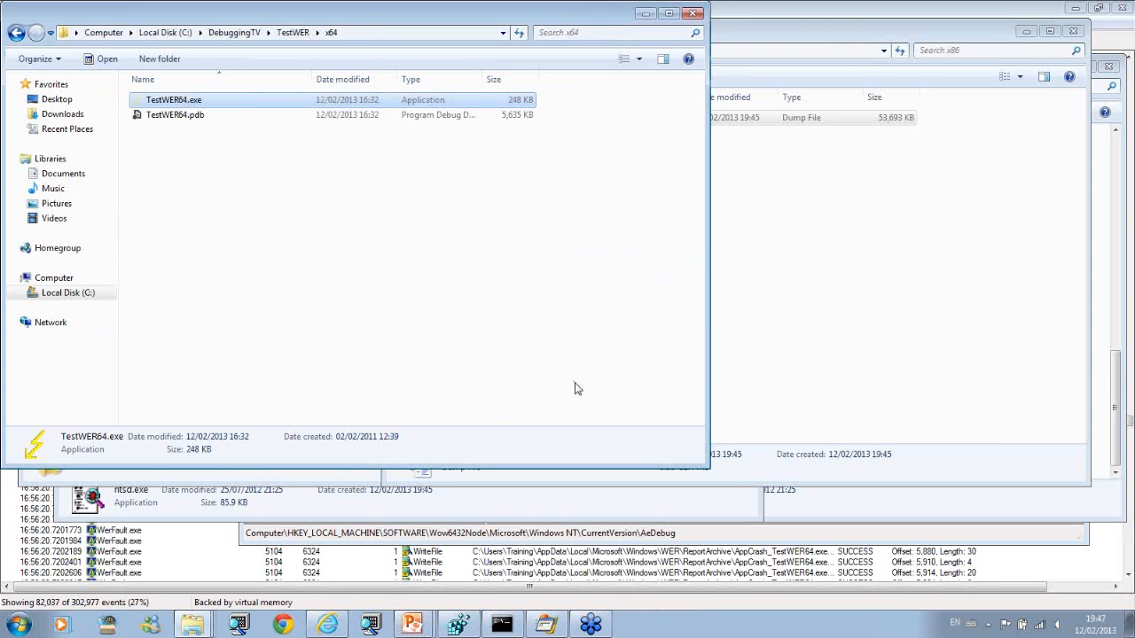
Step: Check the C:\NTSDumps\x86 and C:\MemoryDumps folders for a dump from the TestWER64 crash
{"action": "left_click", "coordinate": [824, 334]}
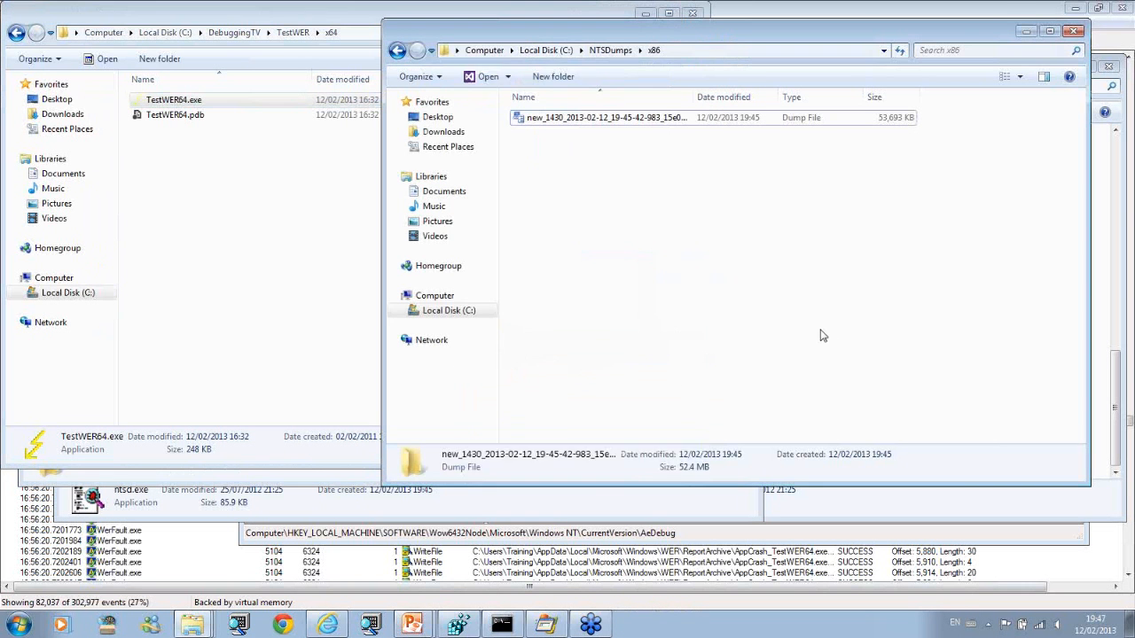
{"action": "mouse_move", "coordinate": [202, 631]}
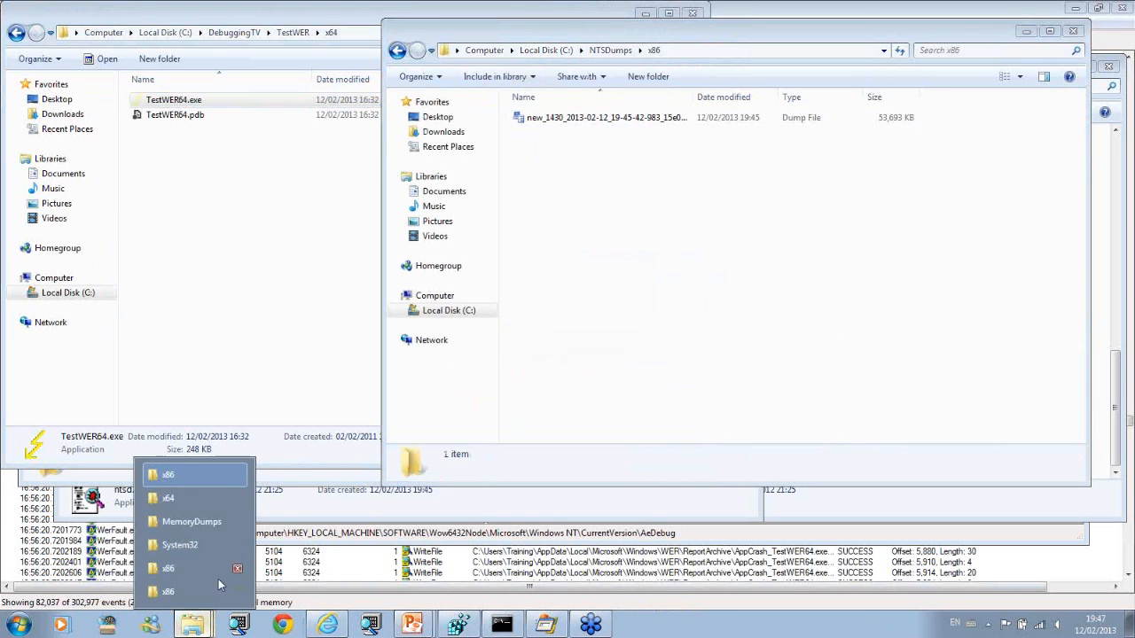
{"action": "left_click", "coordinate": [231, 516]}
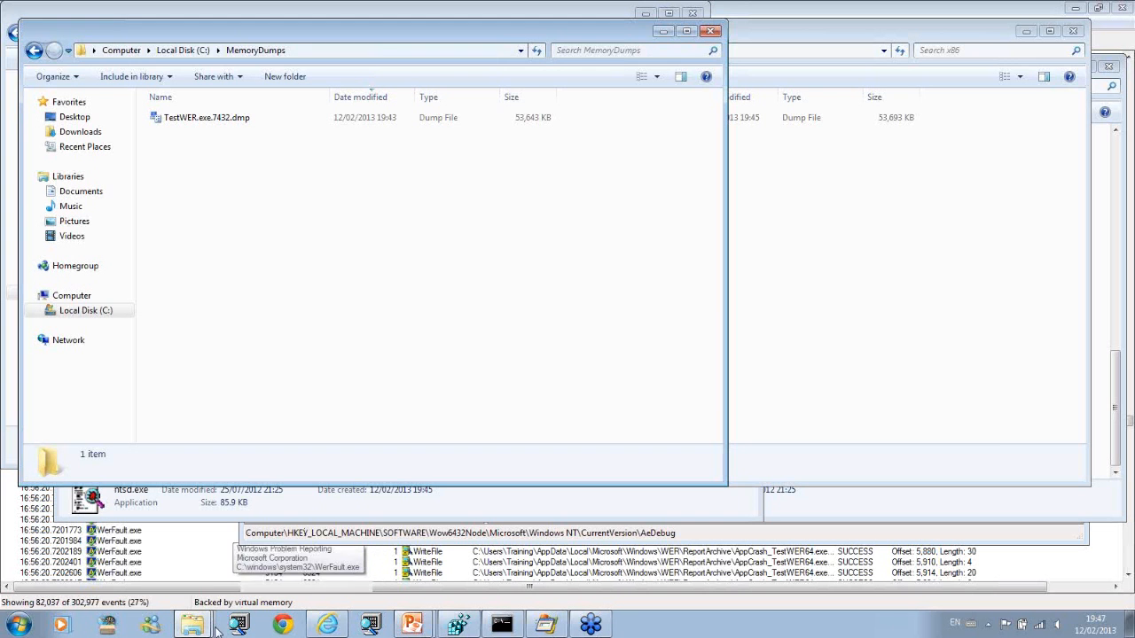
Step: Run TestWER64.exe from the TestWER x64 folder again, trigger its crash and choose to close the program
{"action": "mouse_move", "coordinate": [203, 627]}
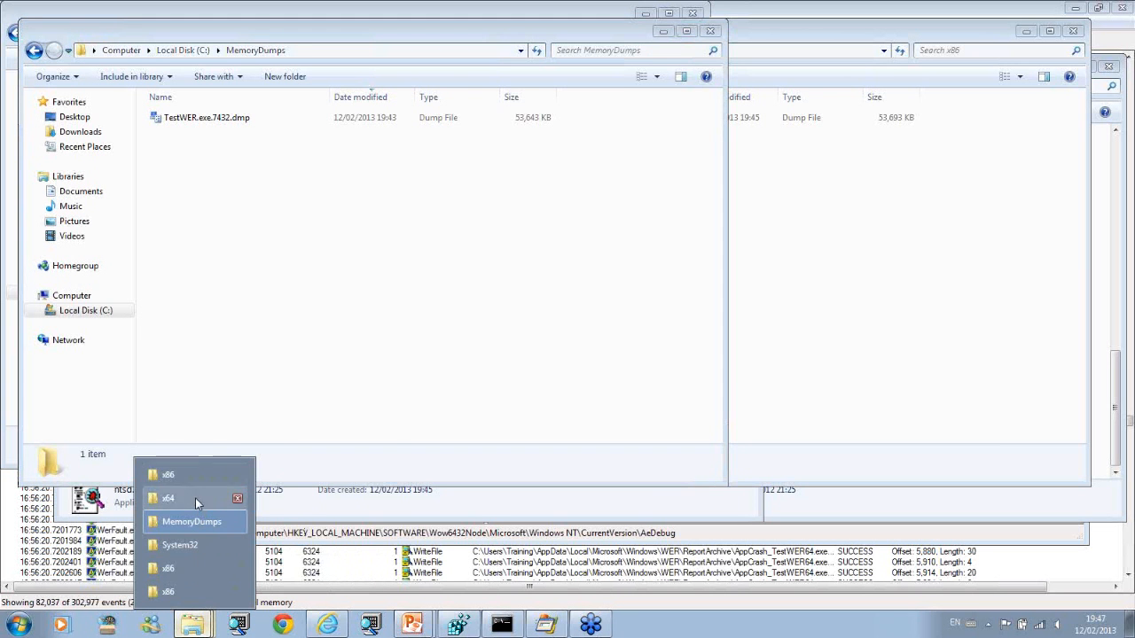
{"action": "left_click", "coordinate": [195, 498]}
{"action": "double_click", "coordinate": [192, 102]}
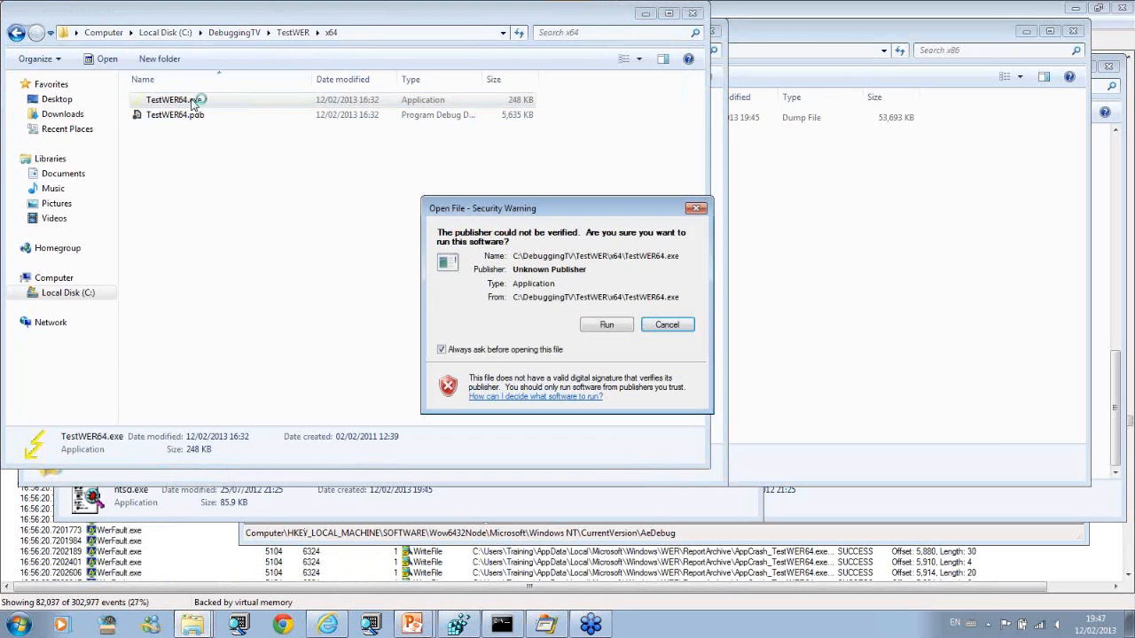
{"action": "left_click", "coordinate": [612, 327]}
{"action": "left_click", "coordinate": [558, 326]}
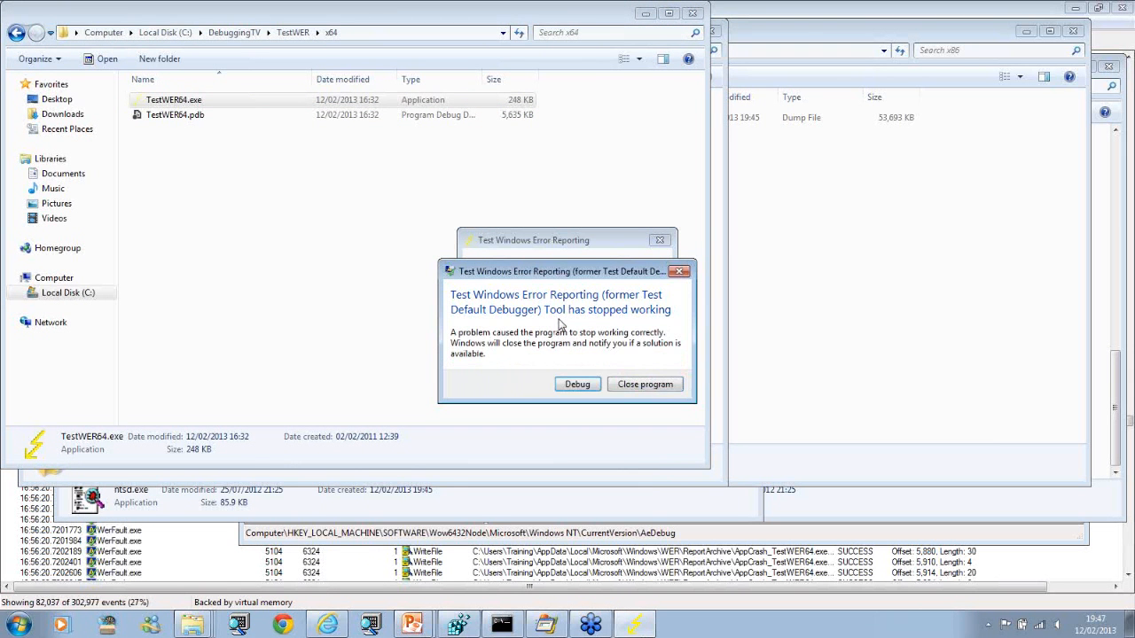
{"action": "left_click", "coordinate": [626, 385]}
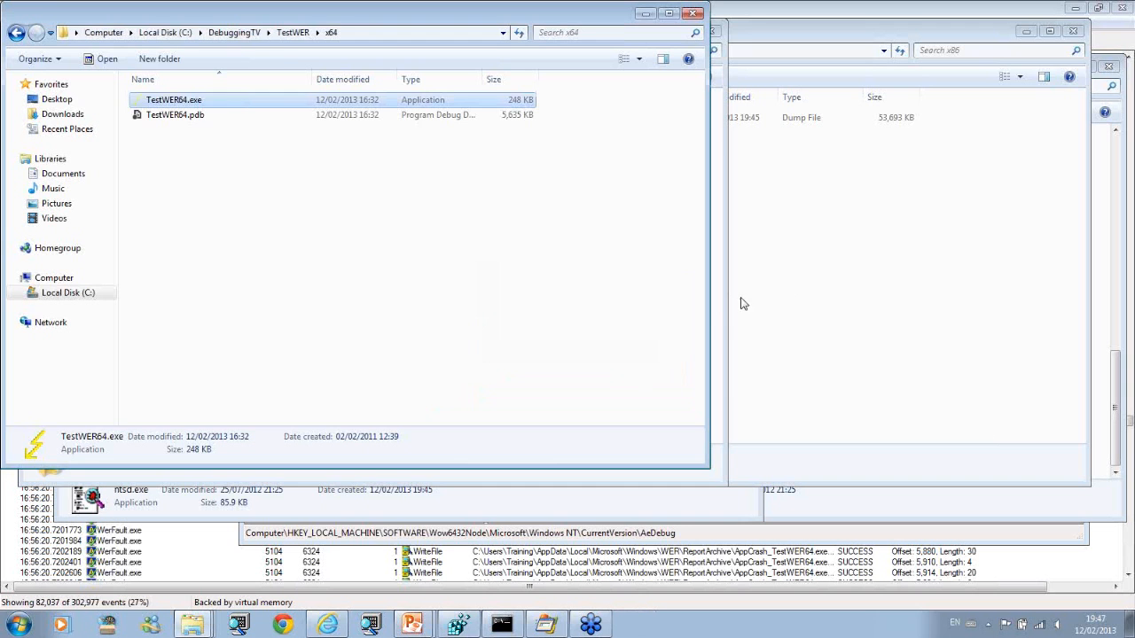
Step: Check C:\MemoryDumps and C:\NTSDumps\x64 for the dump files from the TestWER64 crashes
{"action": "left_click", "coordinate": [718, 314]}
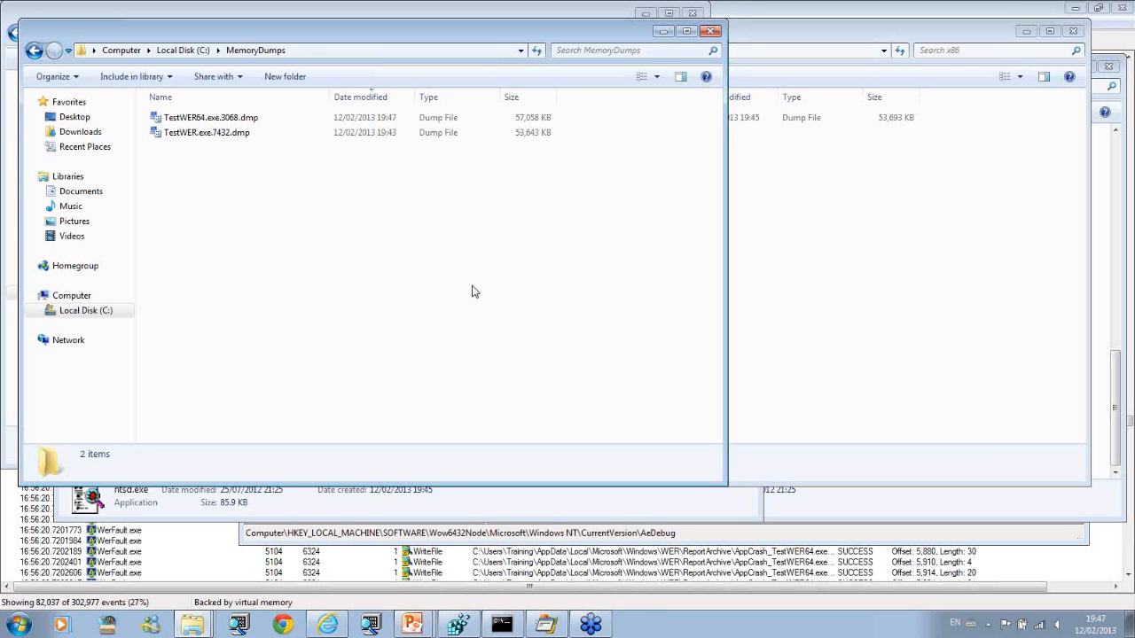
{"action": "left_click", "coordinate": [787, 262]}
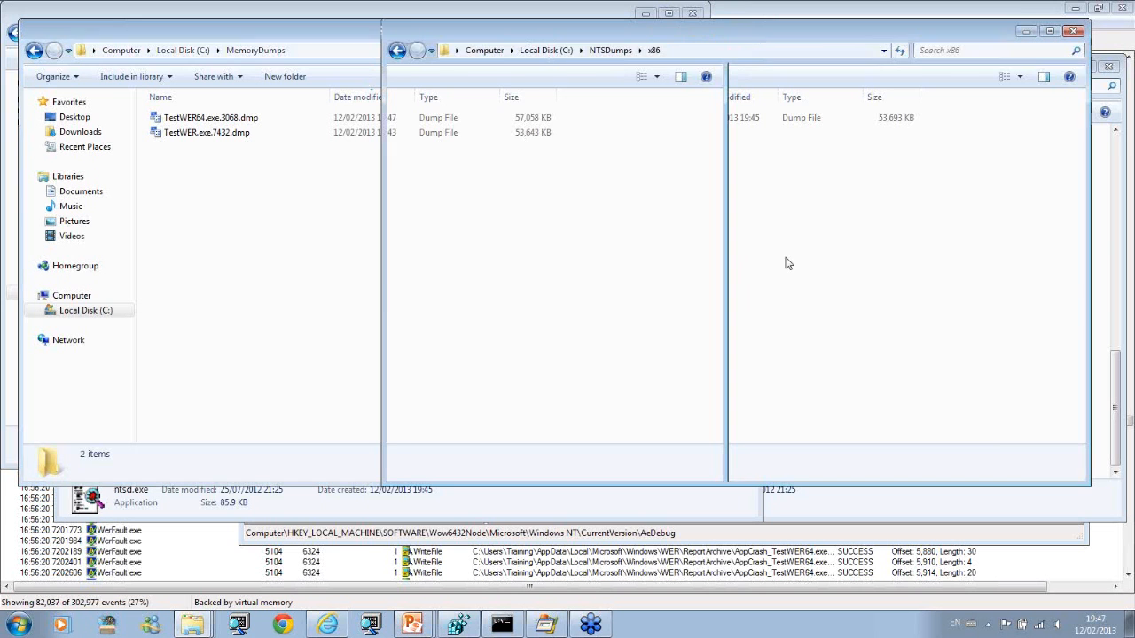
{"action": "left_click", "coordinate": [603, 53]}
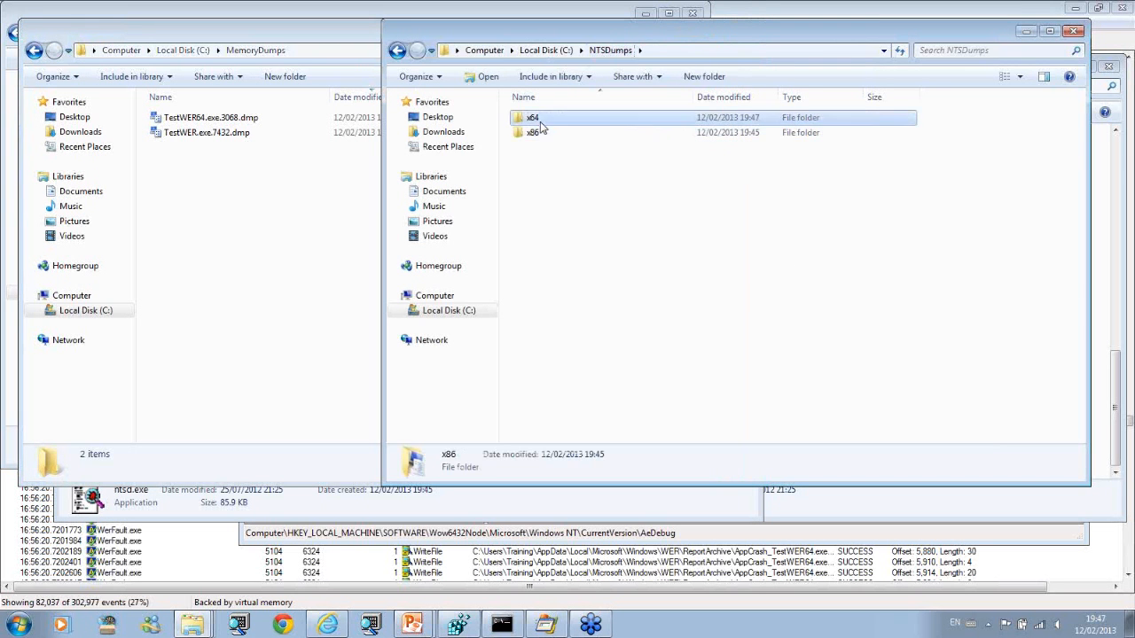
{"action": "double_click", "coordinate": [537, 120]}
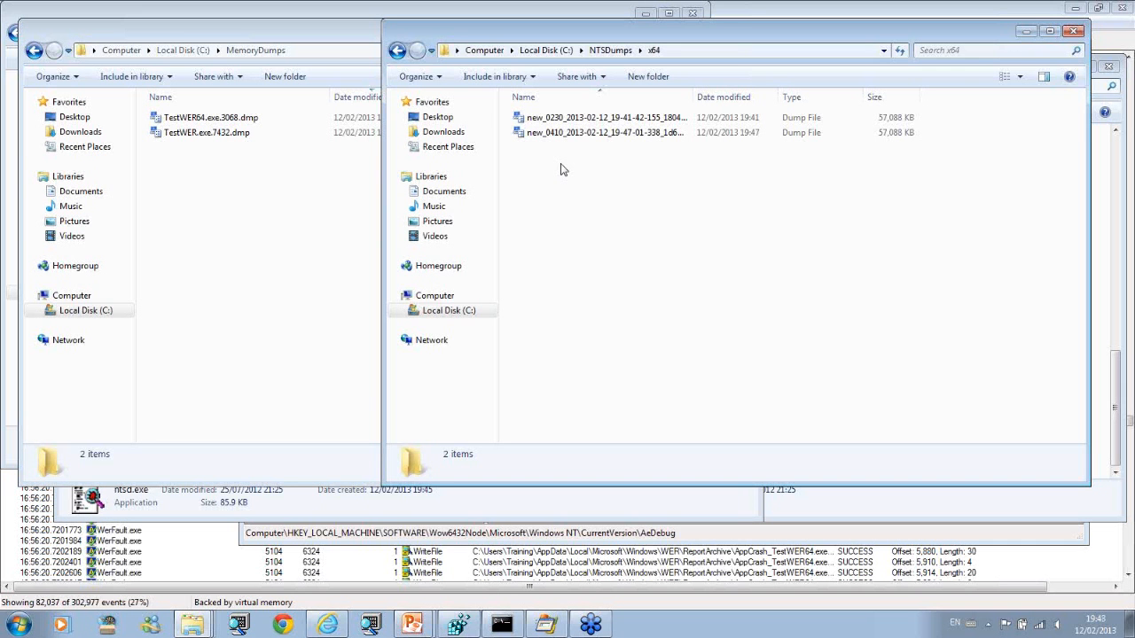
Step: Switch to the DebuggingTV_Frame_0x21.pptx presentation in PowerPoint and show the Useful Links slide
{"action": "key", "text": "alt+Tab"}
{"action": "key", "text": "Tab"}
{"action": "key", "text": "Tab"}
{"action": "key", "text": "Tab"}
{"action": "key", "text": "Tab"}
{"action": "key", "text": "Tab"}
{"action": "key", "text": "Tab"}
{"action": "key", "text": "Tab"}
{"action": "key", "text": "Tab"}
{"action": "key", "text": "Tab"}
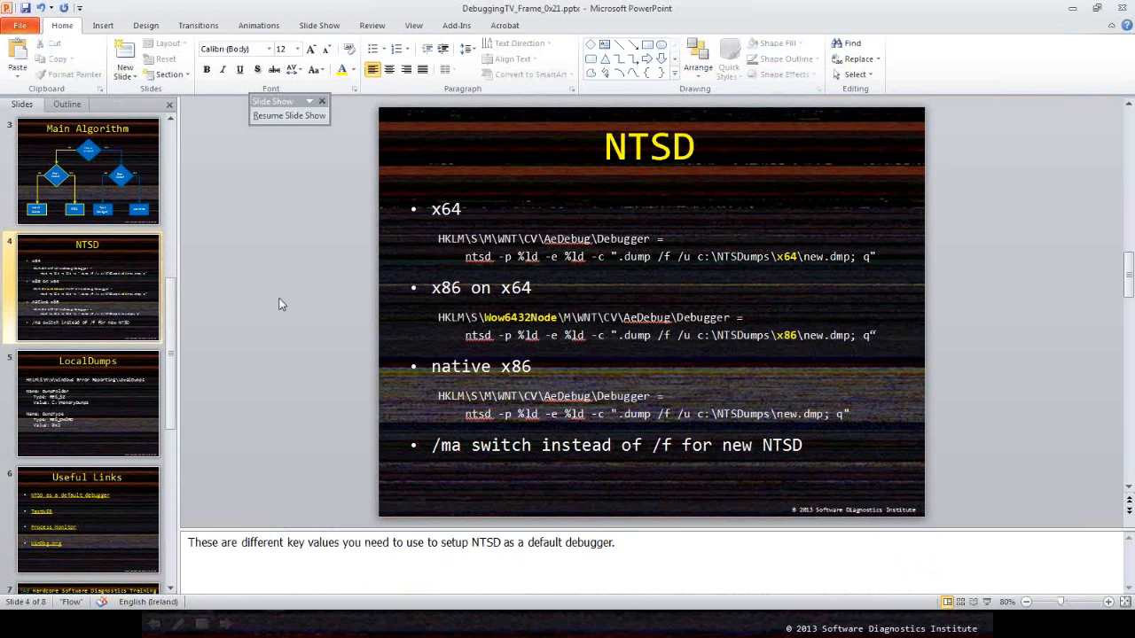
{"action": "left_click", "coordinate": [91, 510]}
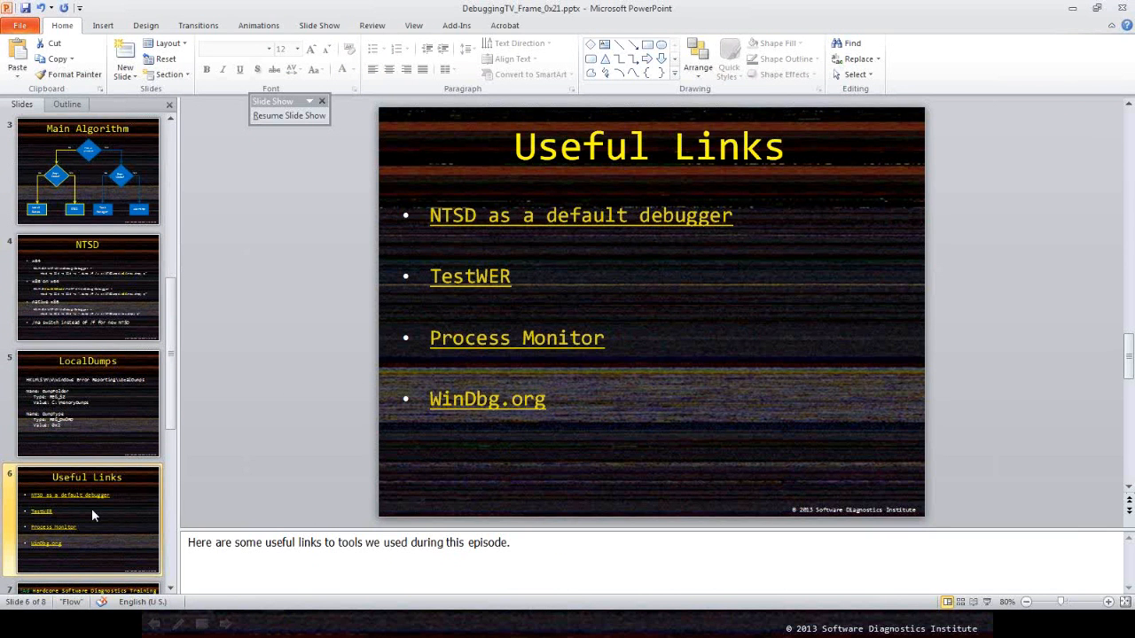